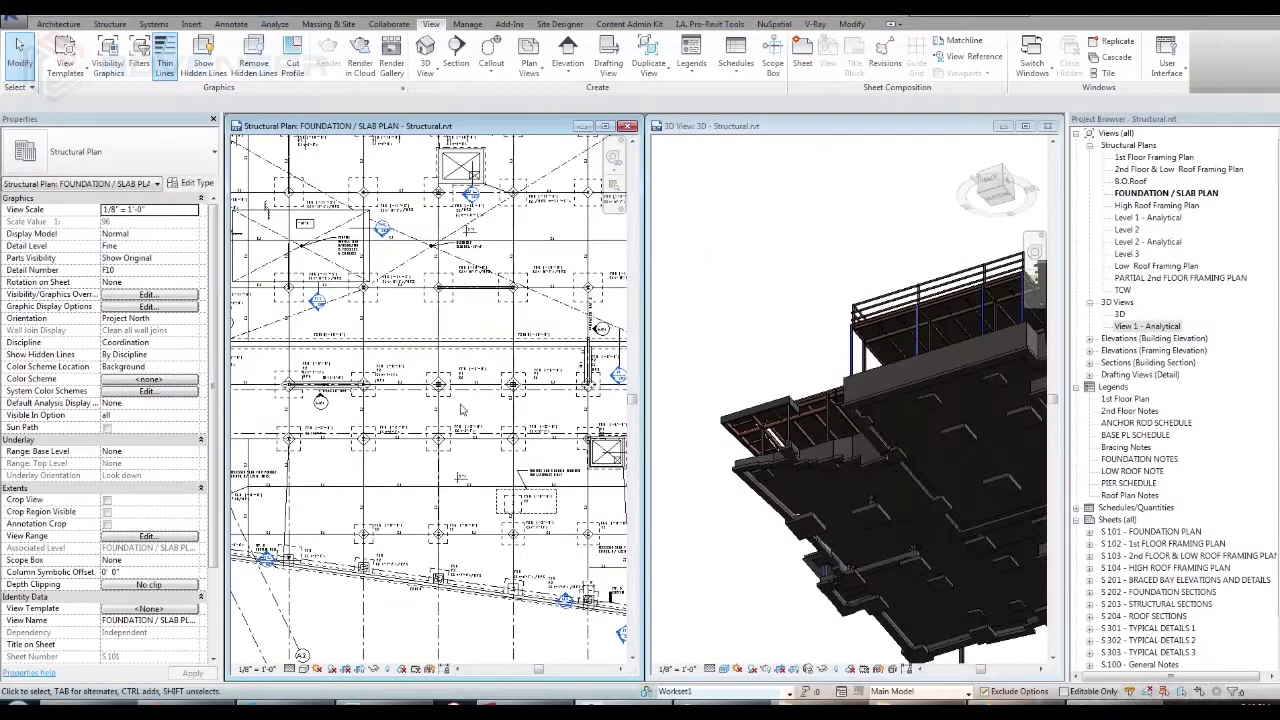
Examine the F70 and F56 rectangular footings in the foundation plan and in the 3D view.
scroll(462, 408, "up", 4)
left_click(474, 406)
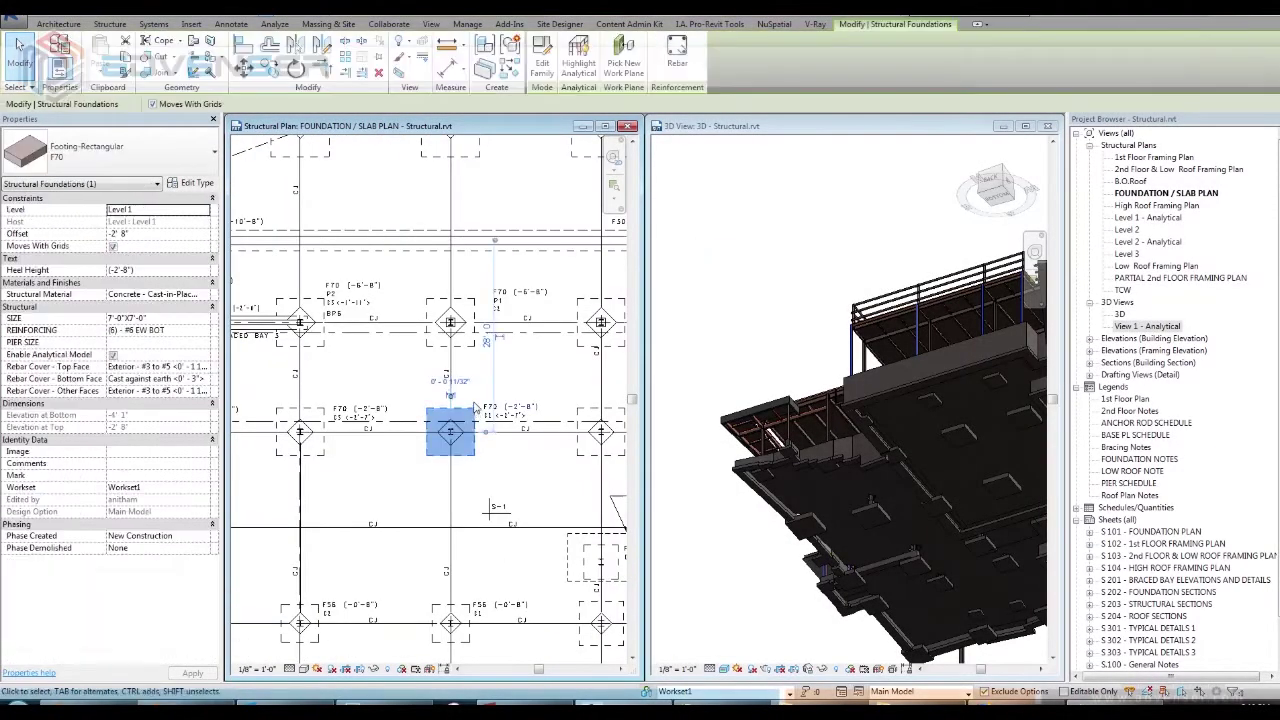
scroll(474, 406, "down", 4)
left_click(916, 396)
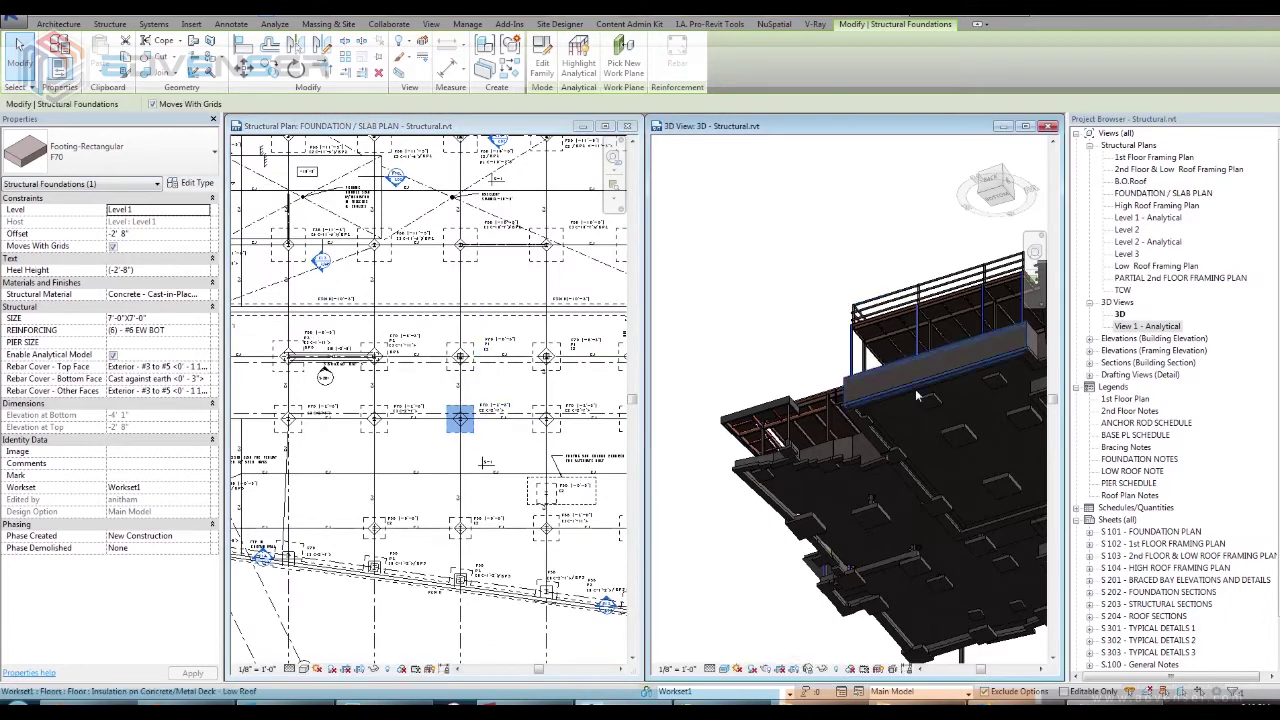
middle_click_drag(916, 396, 955, 397, "shift")
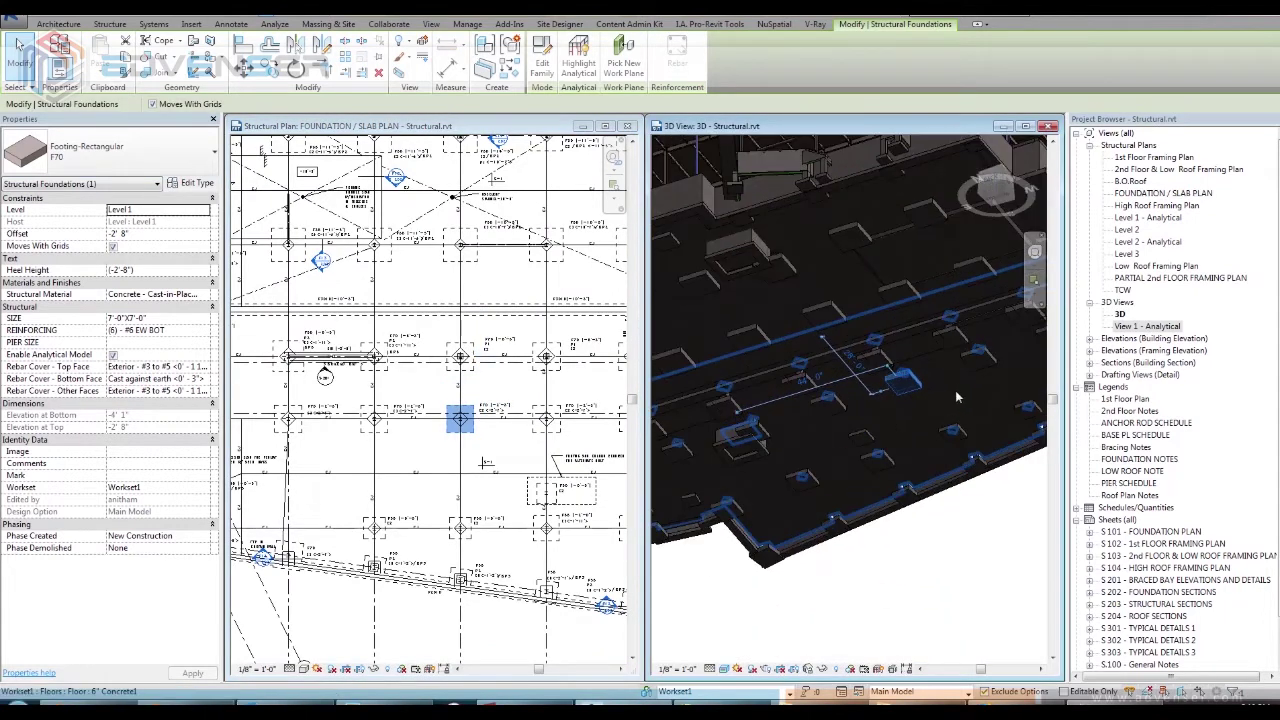
scroll(419, 459, "up", 3)
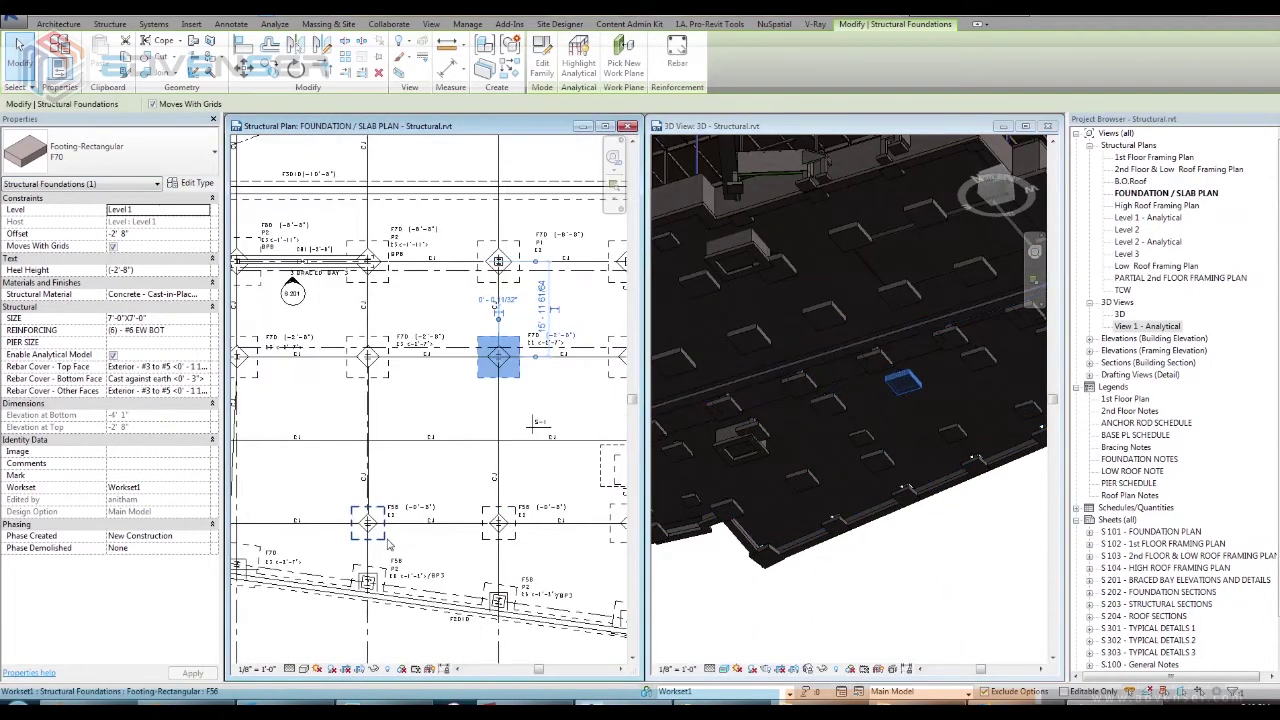
left_click(367, 521)
scroll(906, 409, "up", 3)
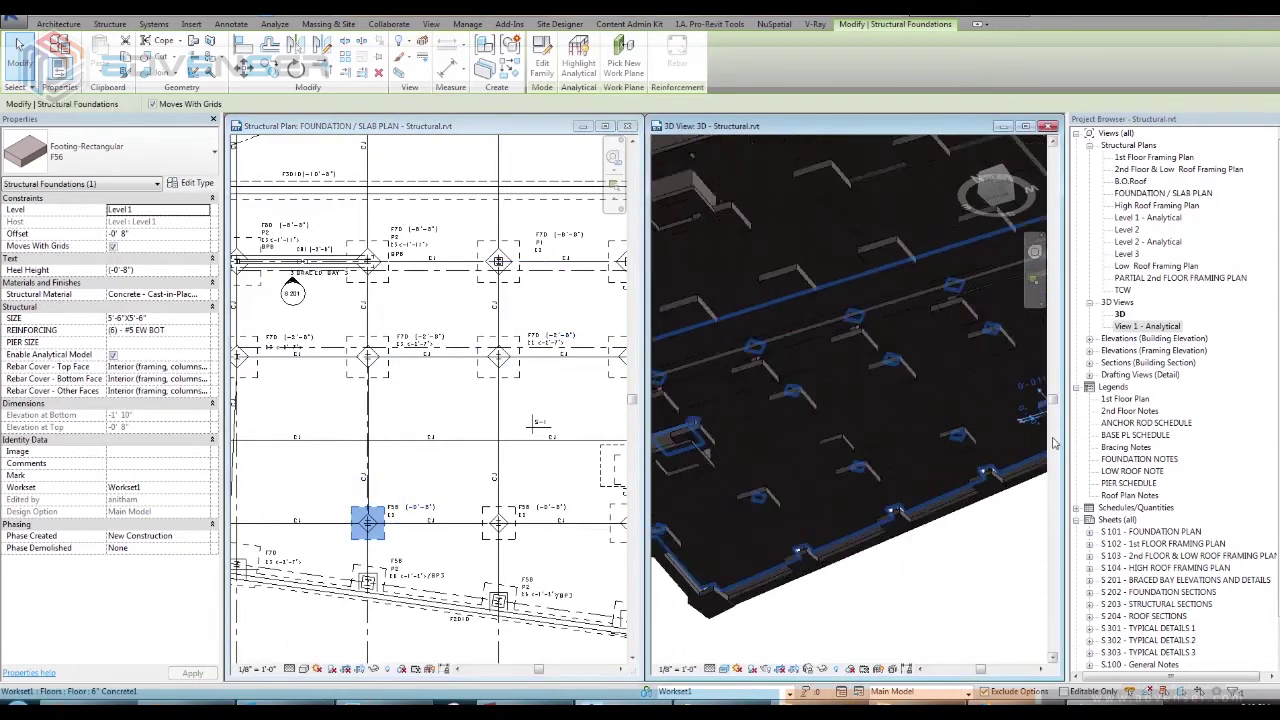
key("Escape")
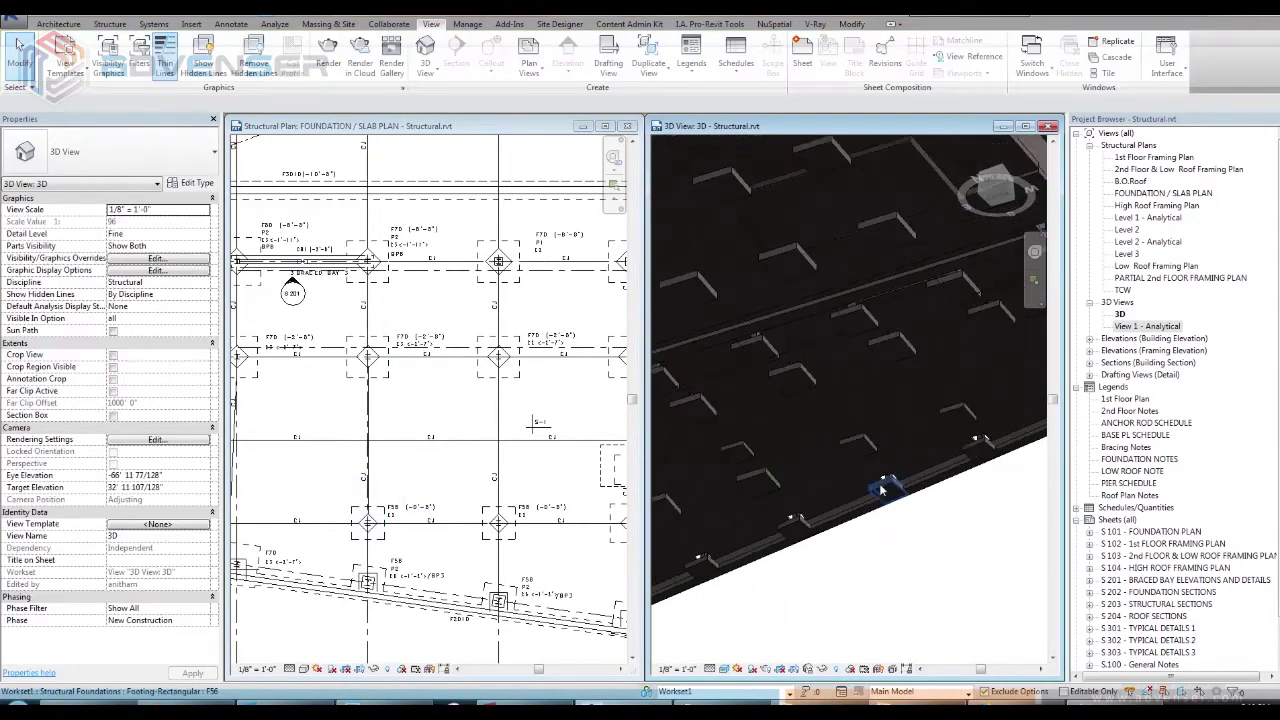
scroll(934, 509, "down", 4)
scroll(405, 470, "down", 5)
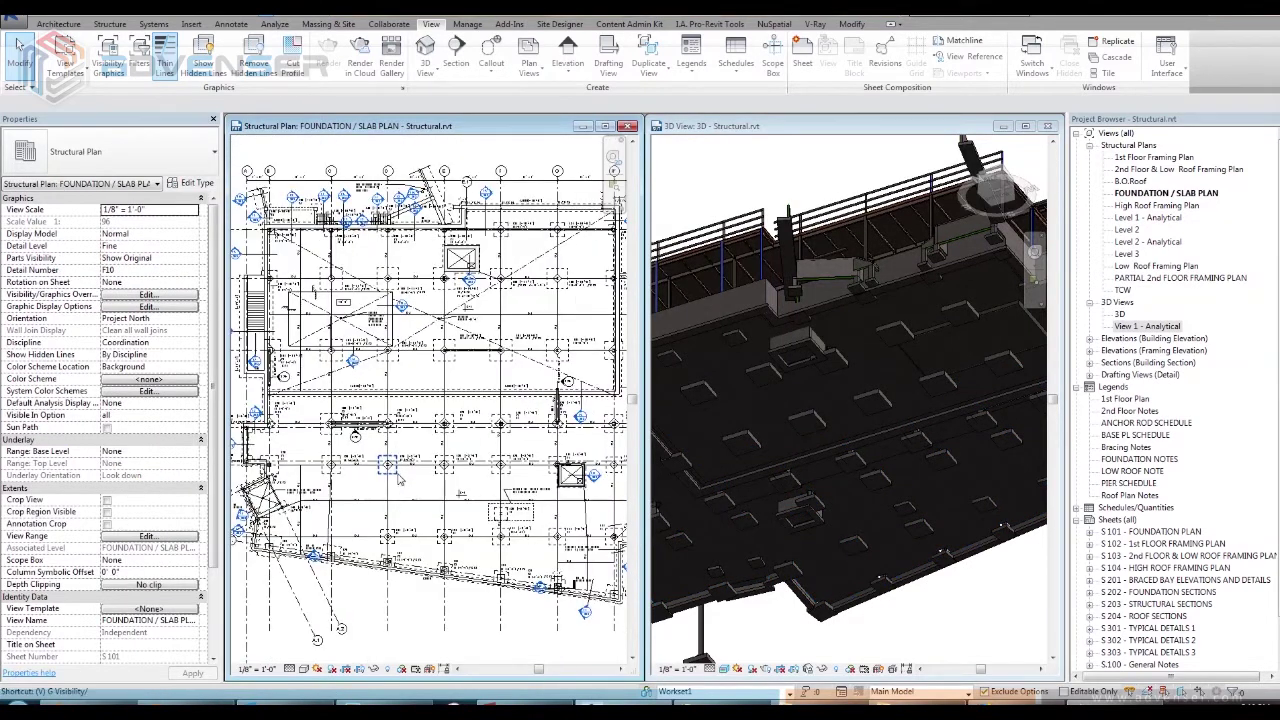
Create a rule-based filter named F70 from the foundation plan's visibility/graphics filter settings.
key("v")
key("g")
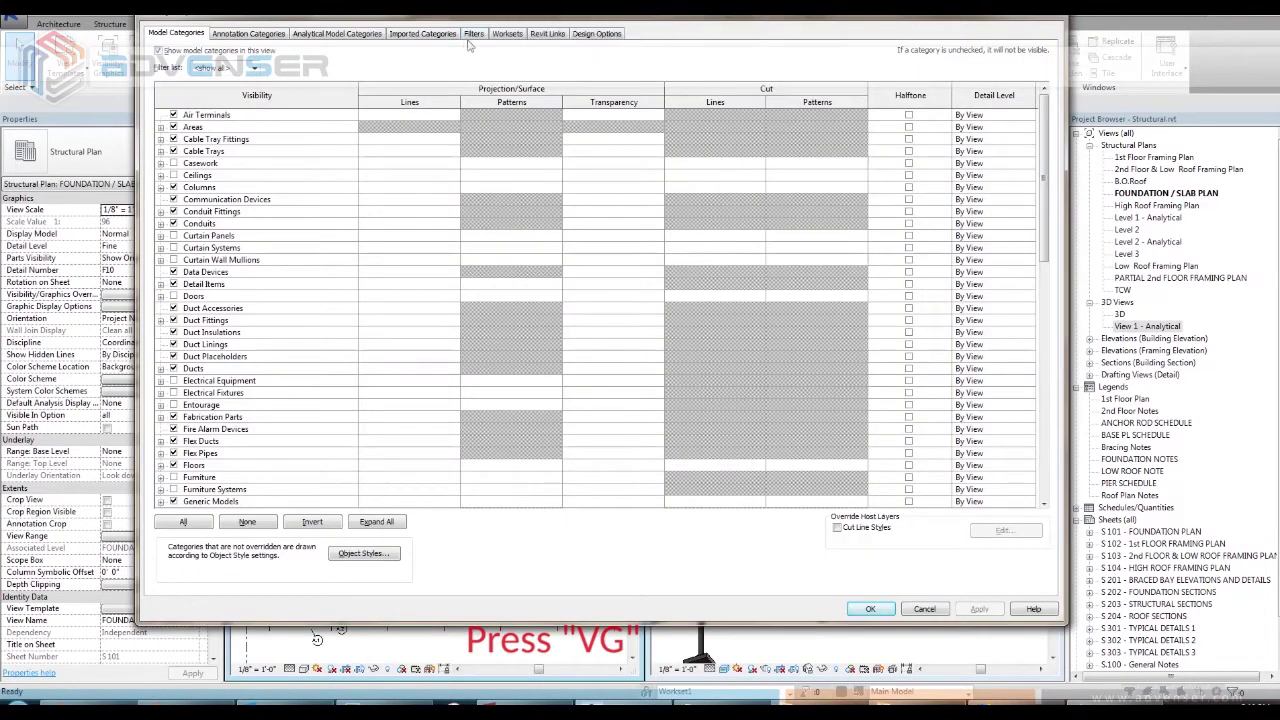
left_click(473, 33)
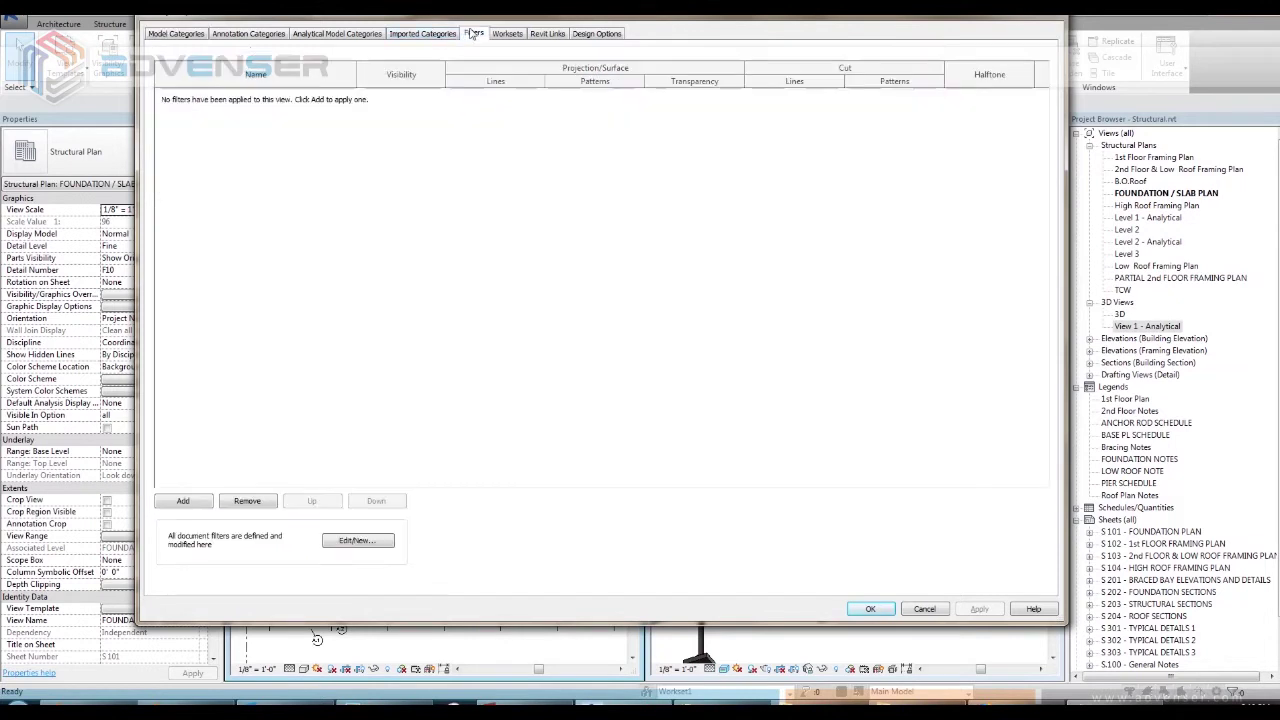
left_click(184, 501)
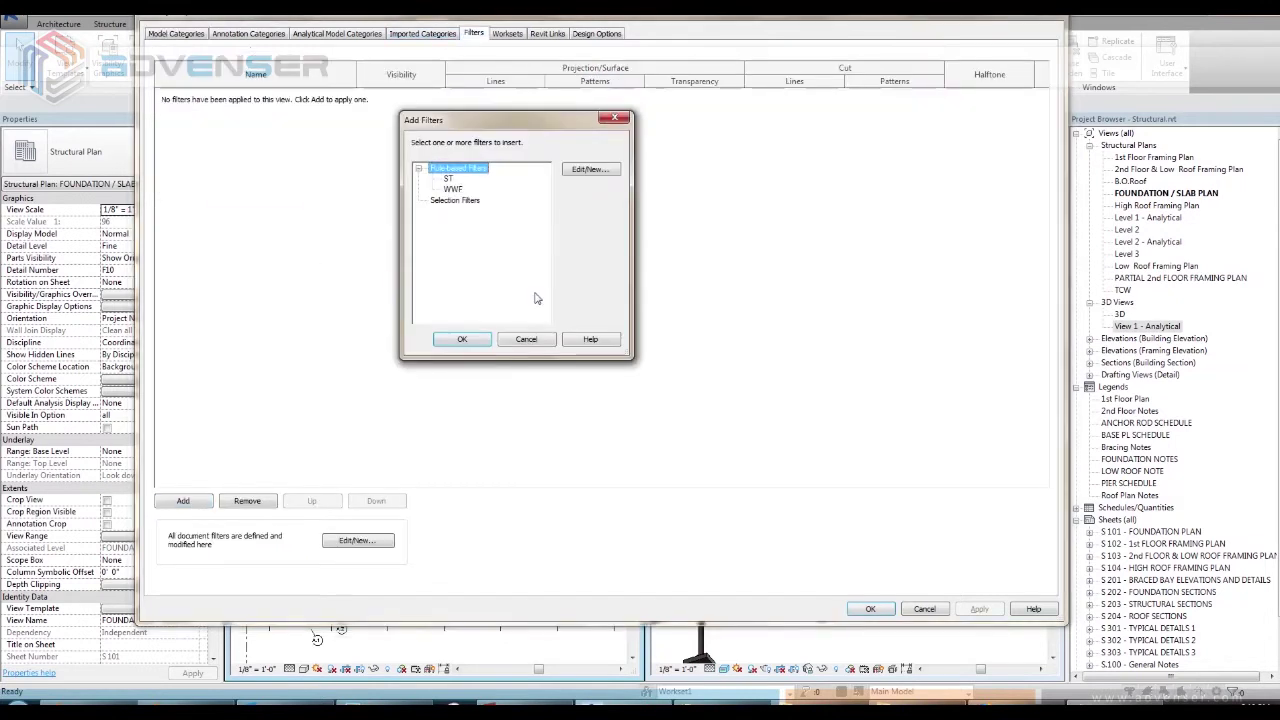
left_click(589, 170)
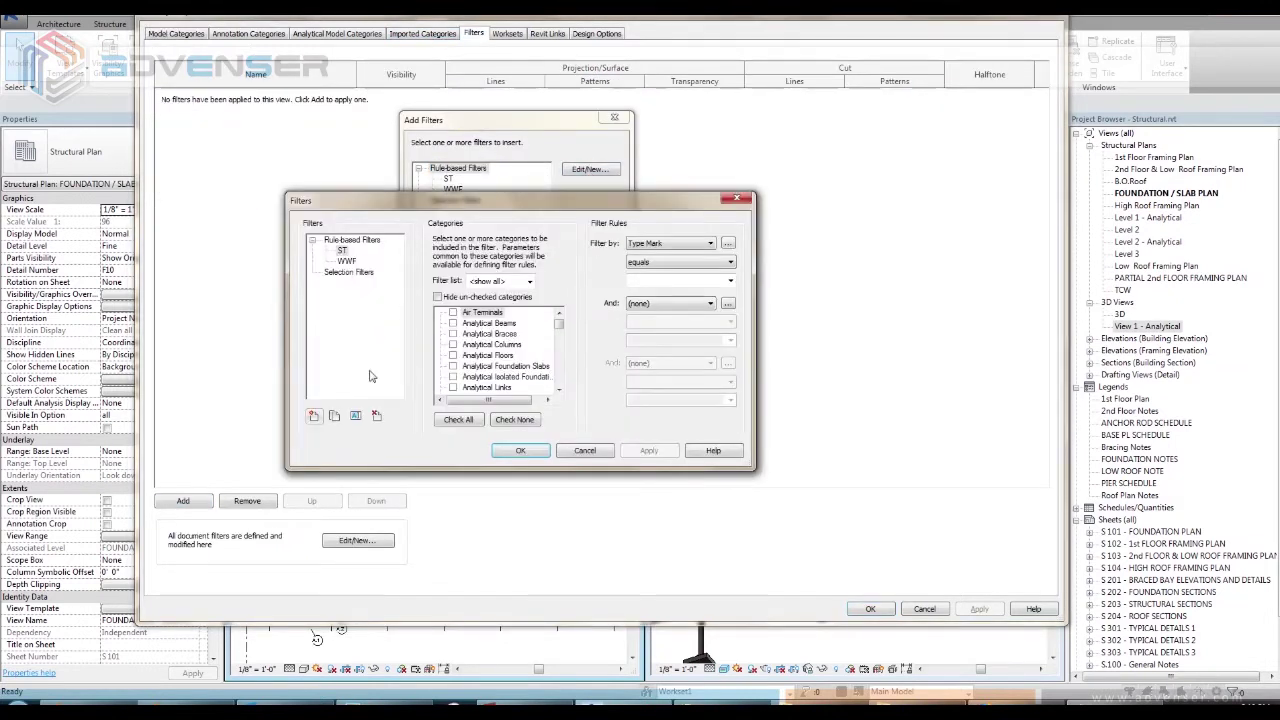
left_click(313, 416)
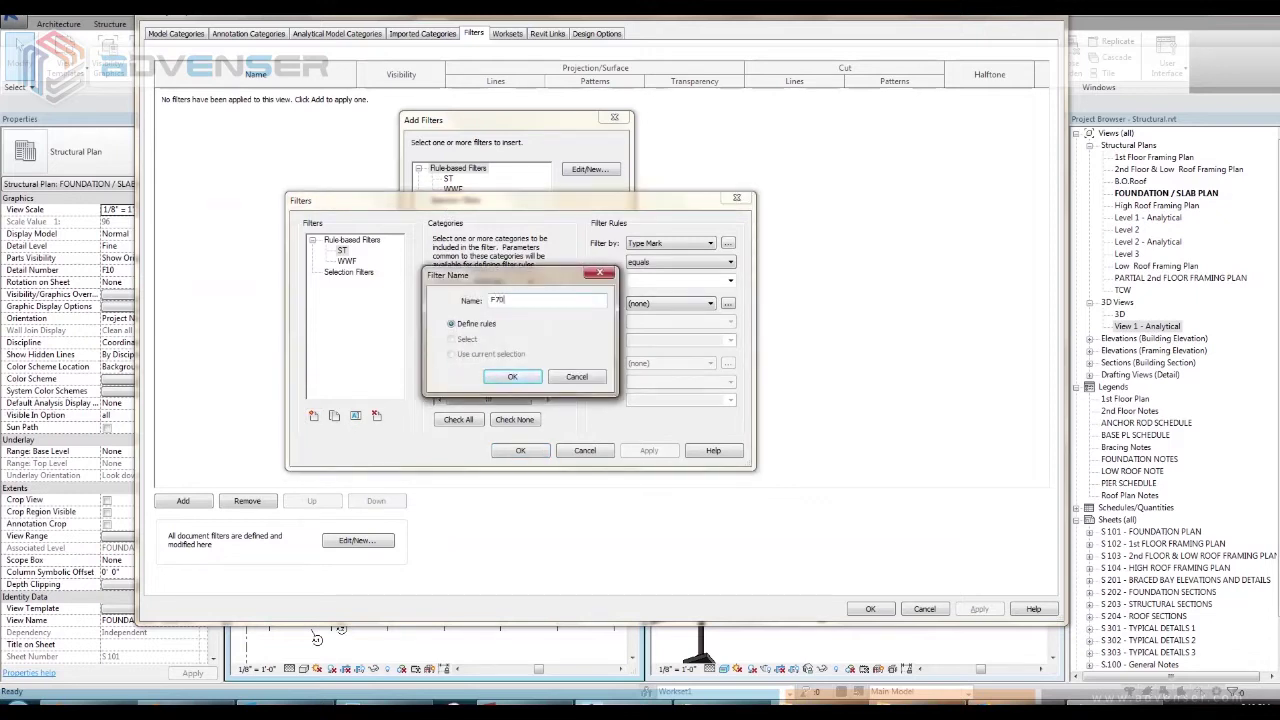
left_click(513, 377)
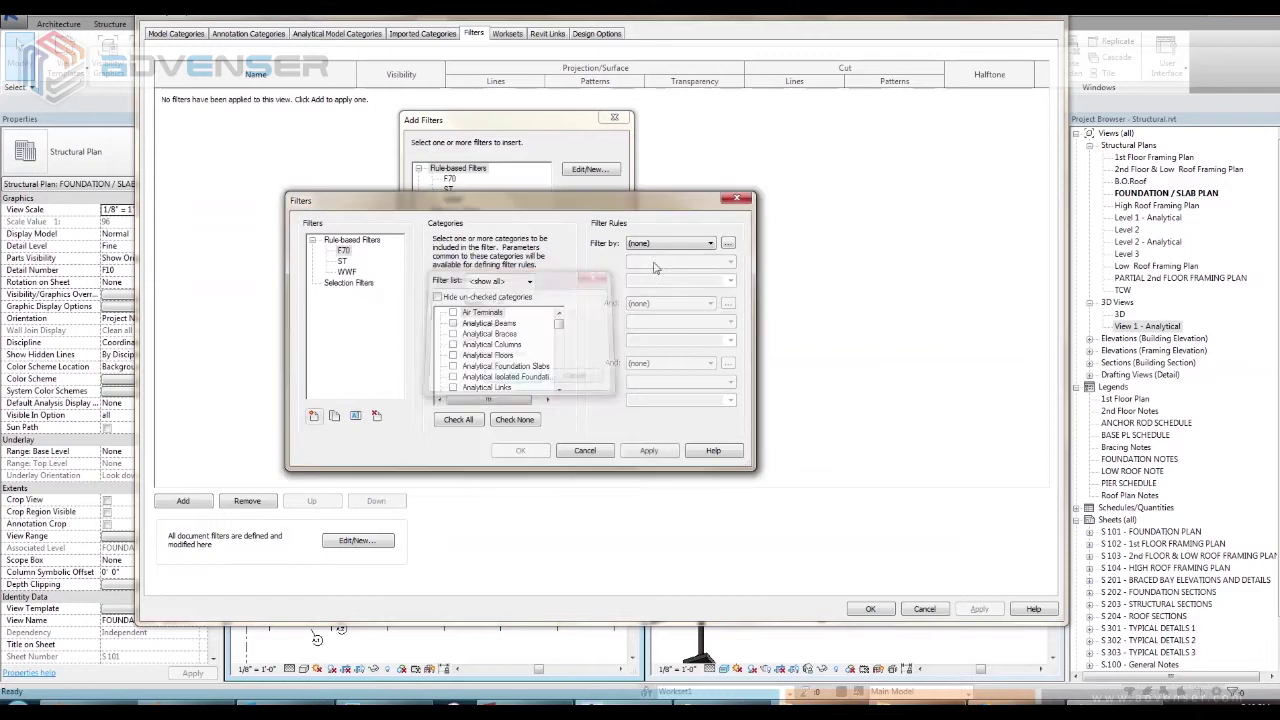
Restrict the F70 filter to Structural Foundations, set its rule to Type Name equals F70, and apply it.
left_click(497, 358)
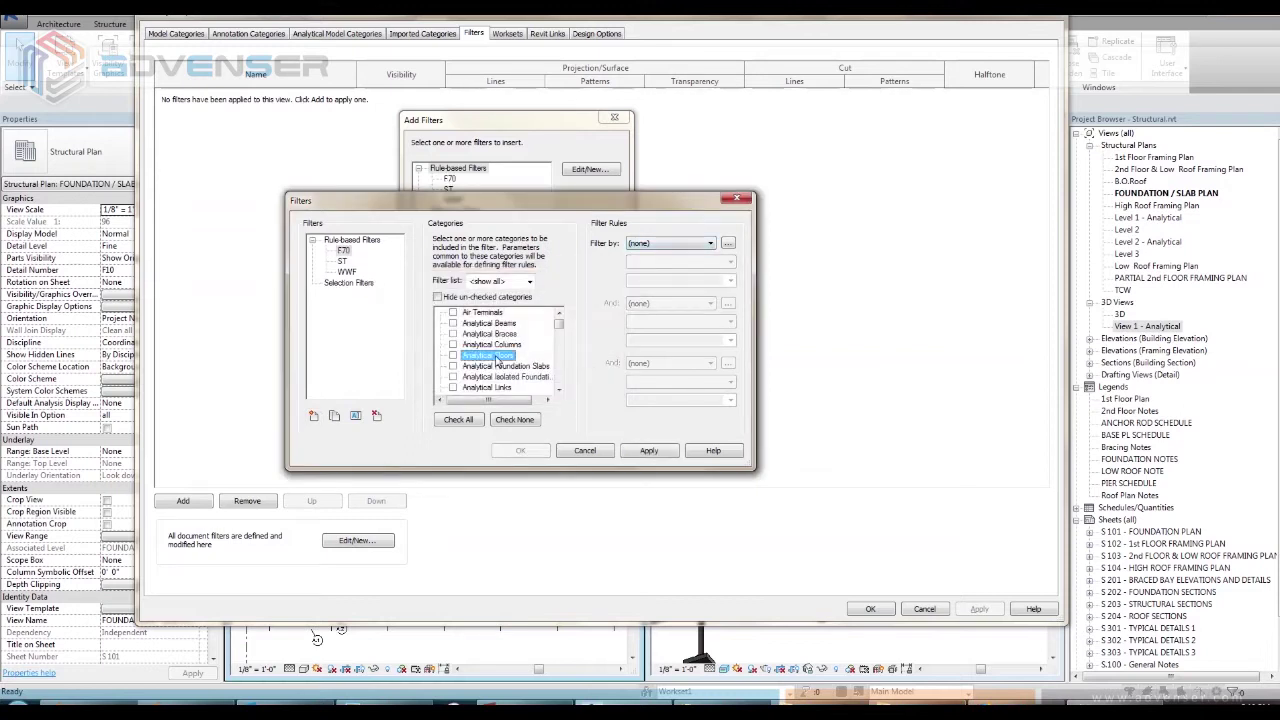
scroll(497, 360, "down", 15)
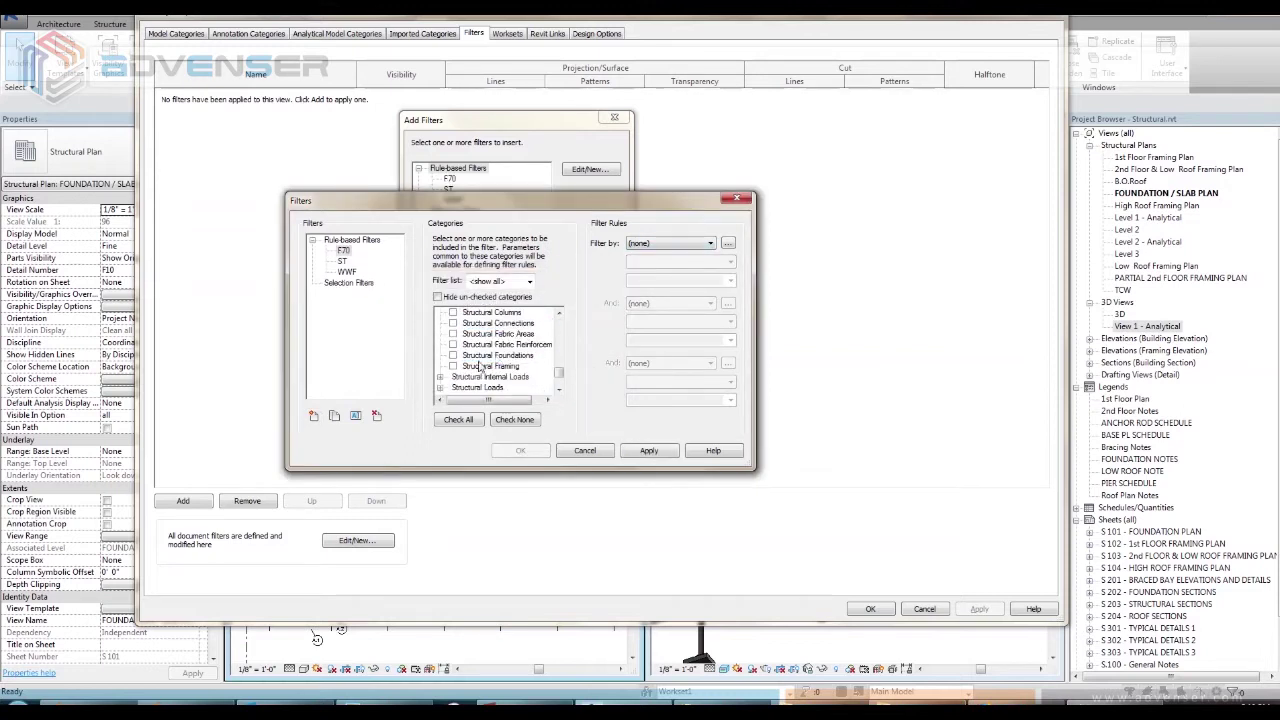
left_click(470, 357)
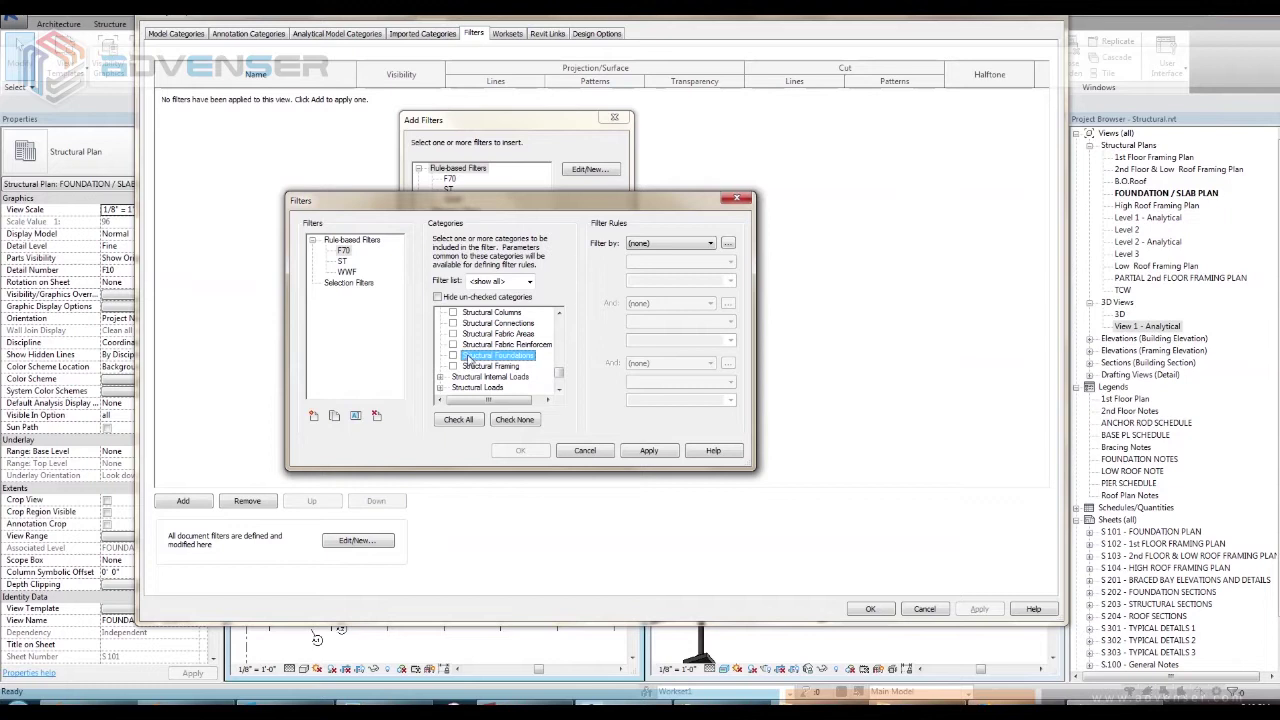
left_click(685, 243)
scroll(668, 352, "down", 7)
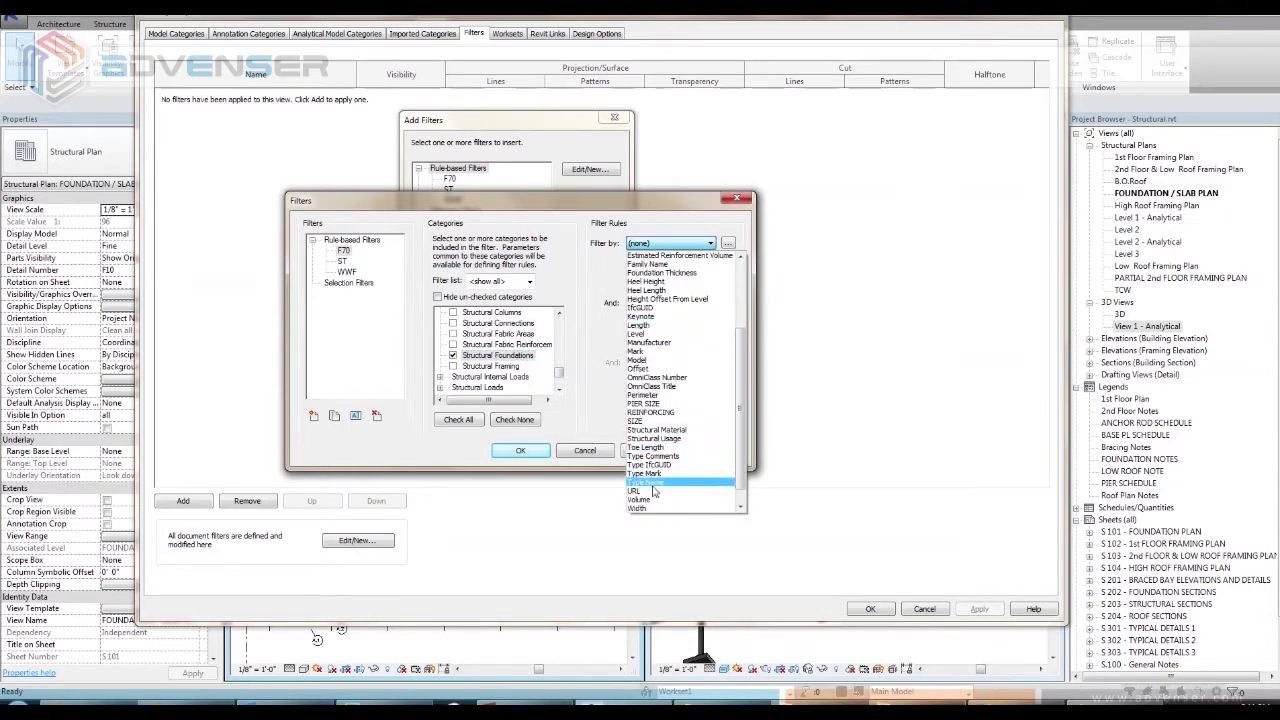
left_click(648, 482)
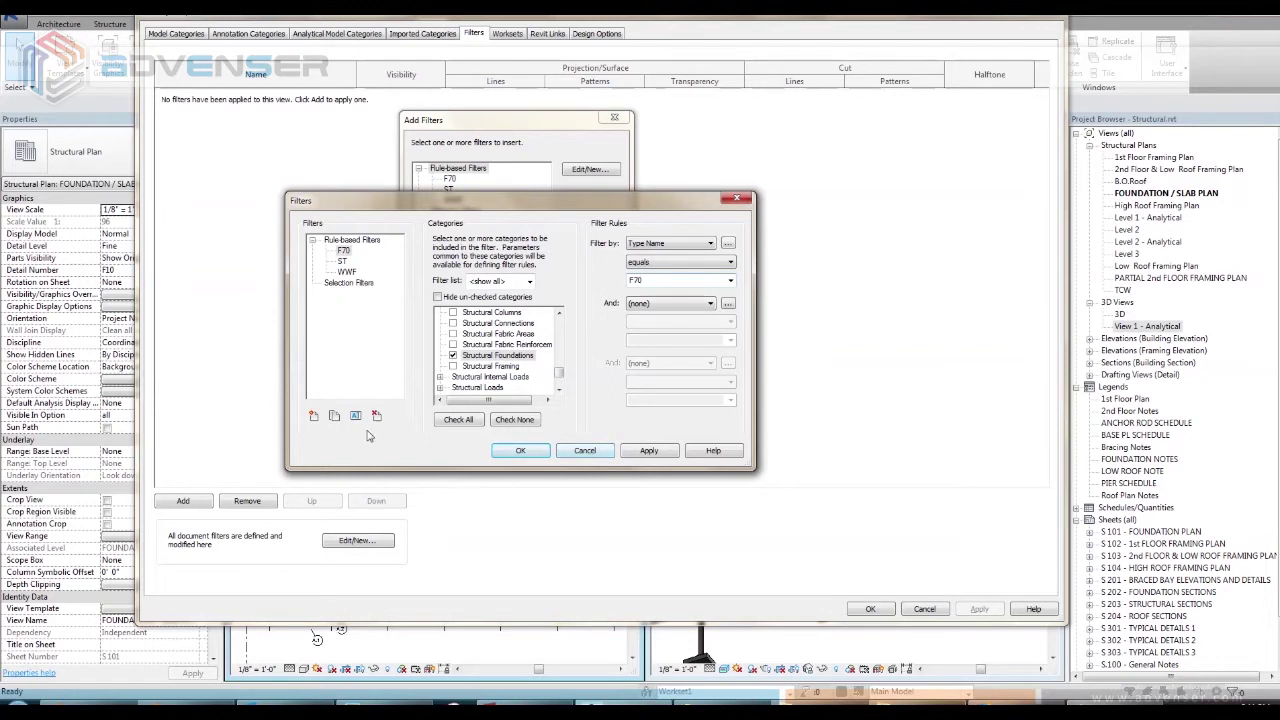
left_click(670, 454)
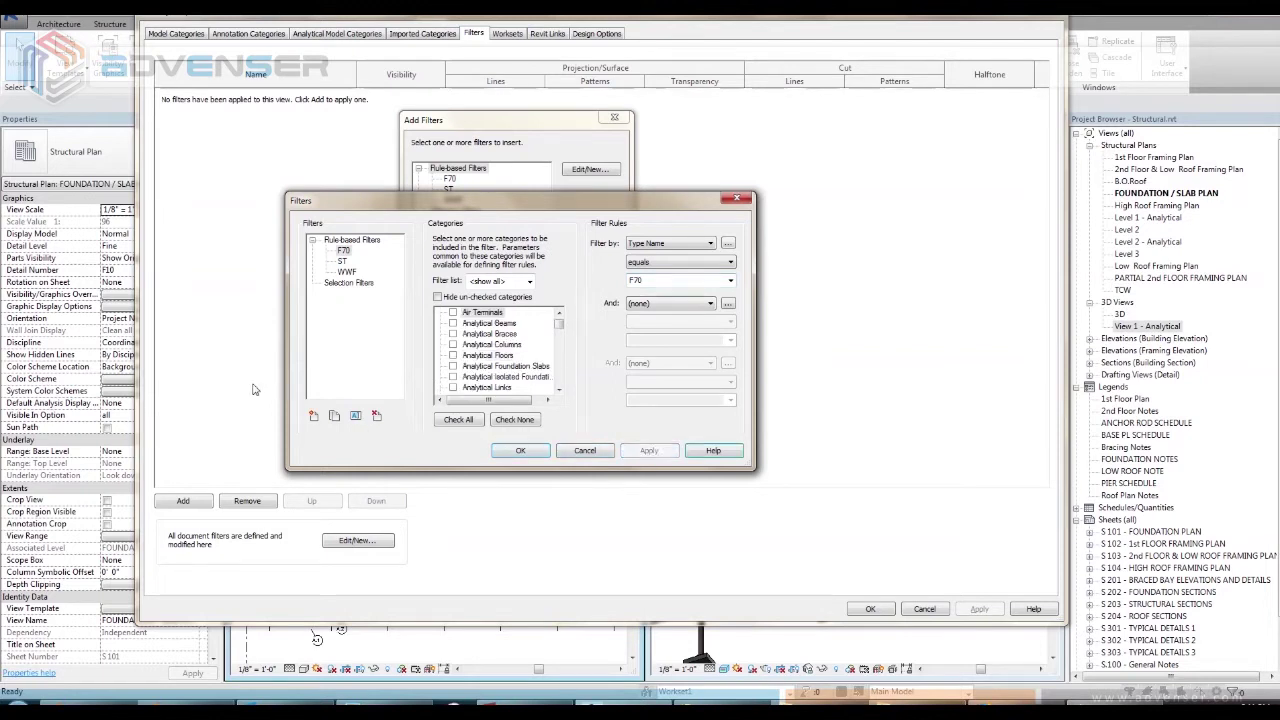
Create a second rule-based filter named F56 and include the Structural Foundations category in it.
left_click(313, 416)
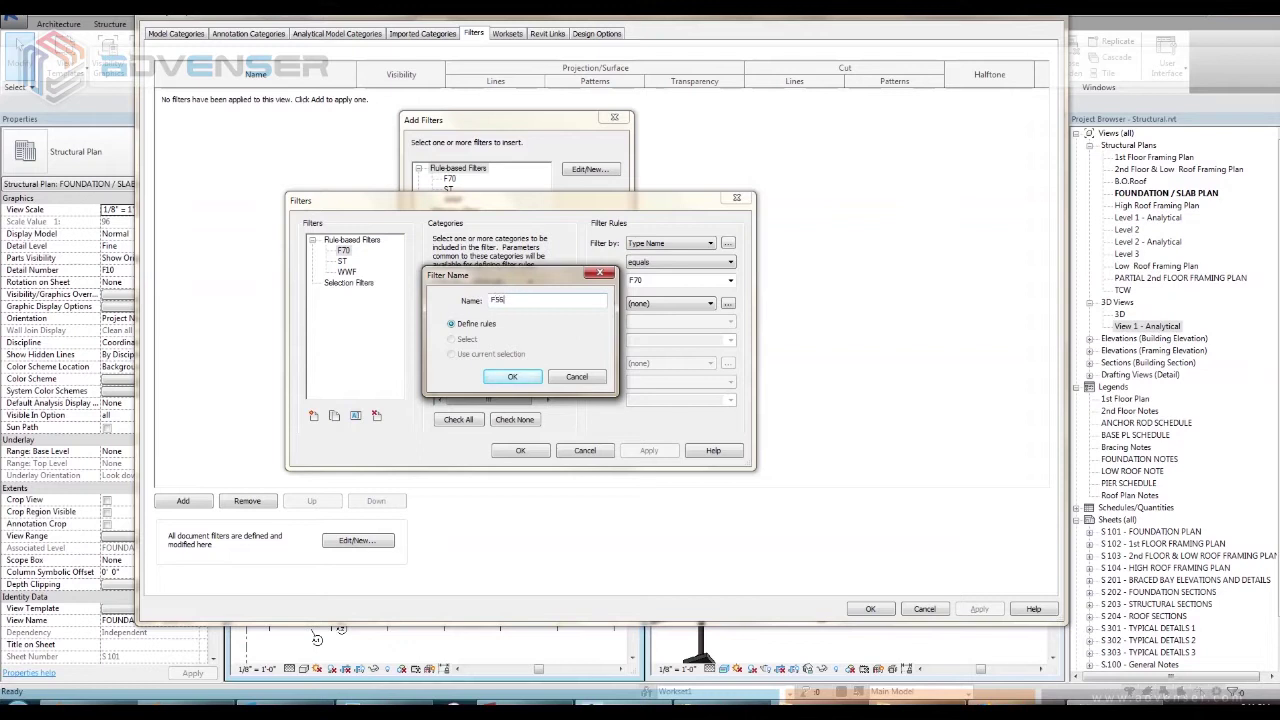
left_click(513, 376)
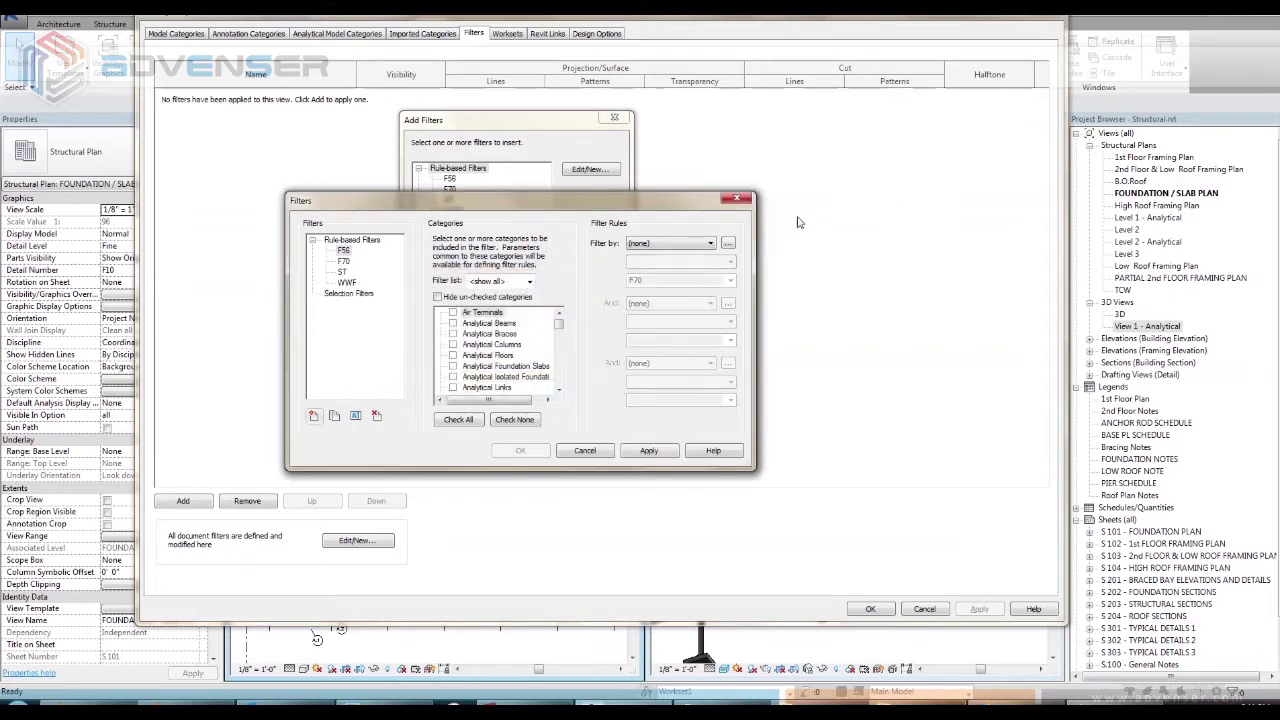
left_click(703, 245)
left_click(531, 266)
scroll(484, 360, "down", 20)
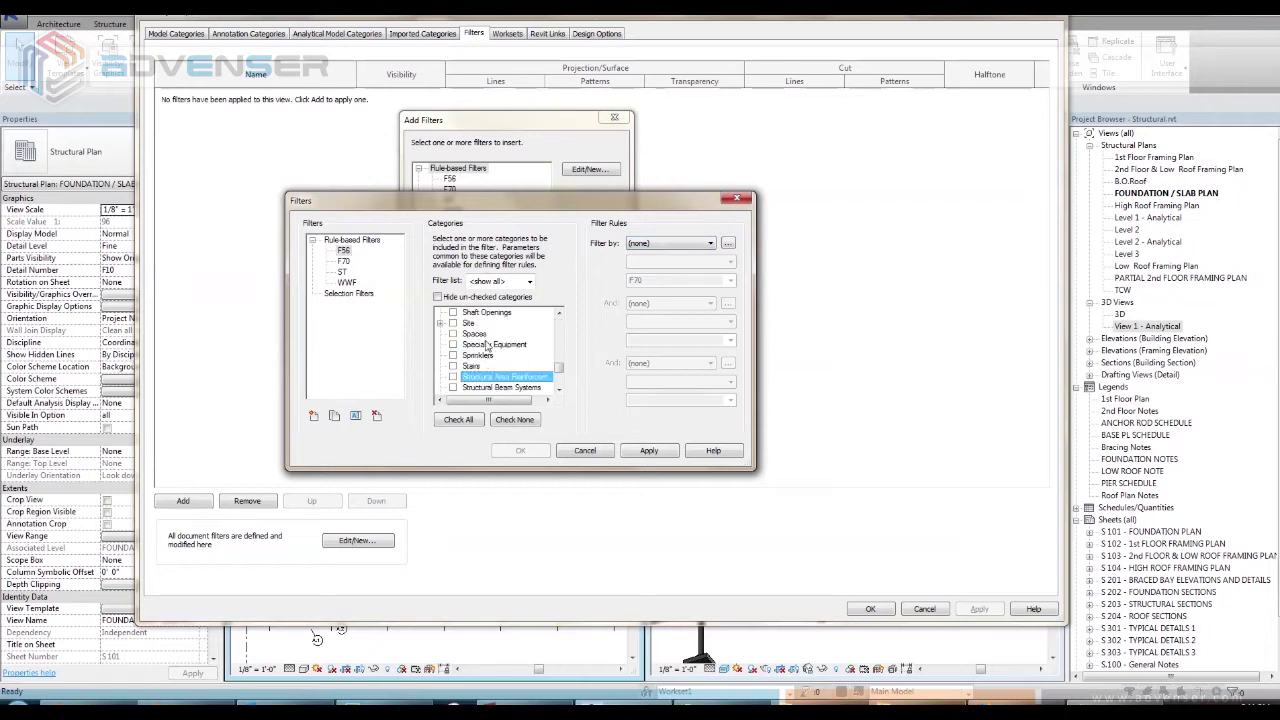
scroll(487, 345, "down", 2)
left_click(493, 388)
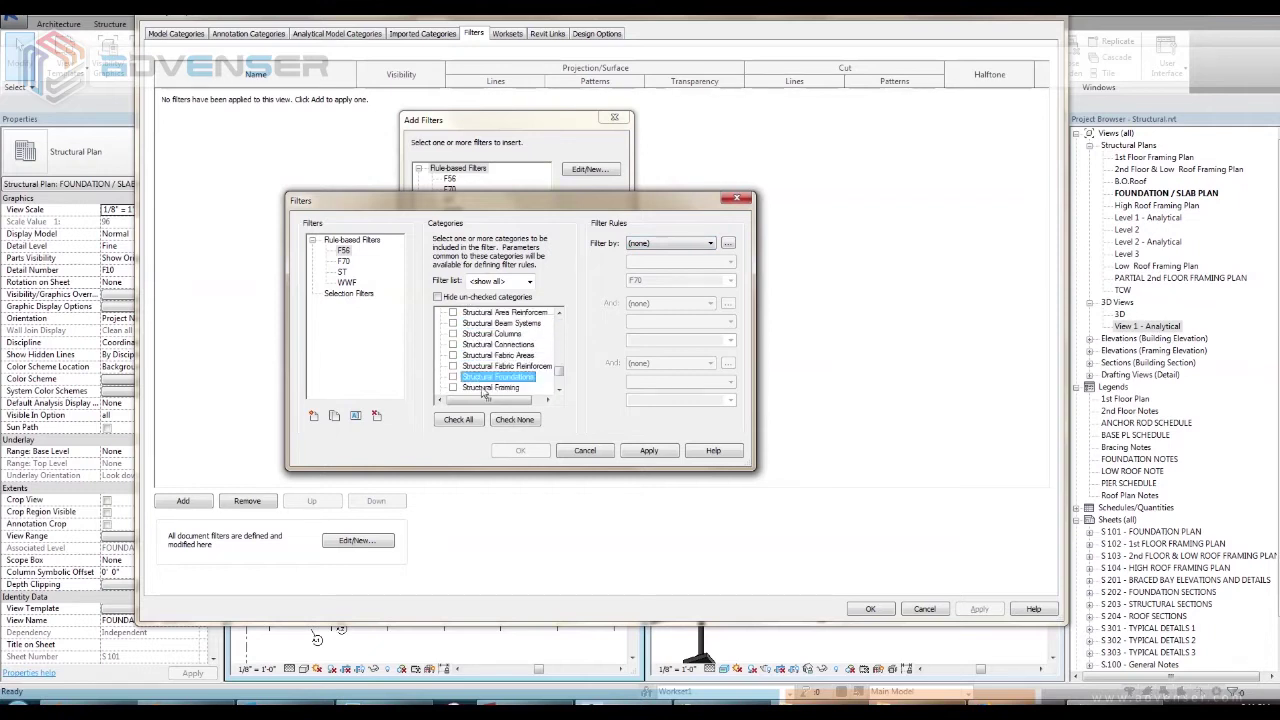
left_click(453, 377)
Set the F56 filter's rule to Type Name equals F56 and accept the filter definitions.
left_click(683, 243)
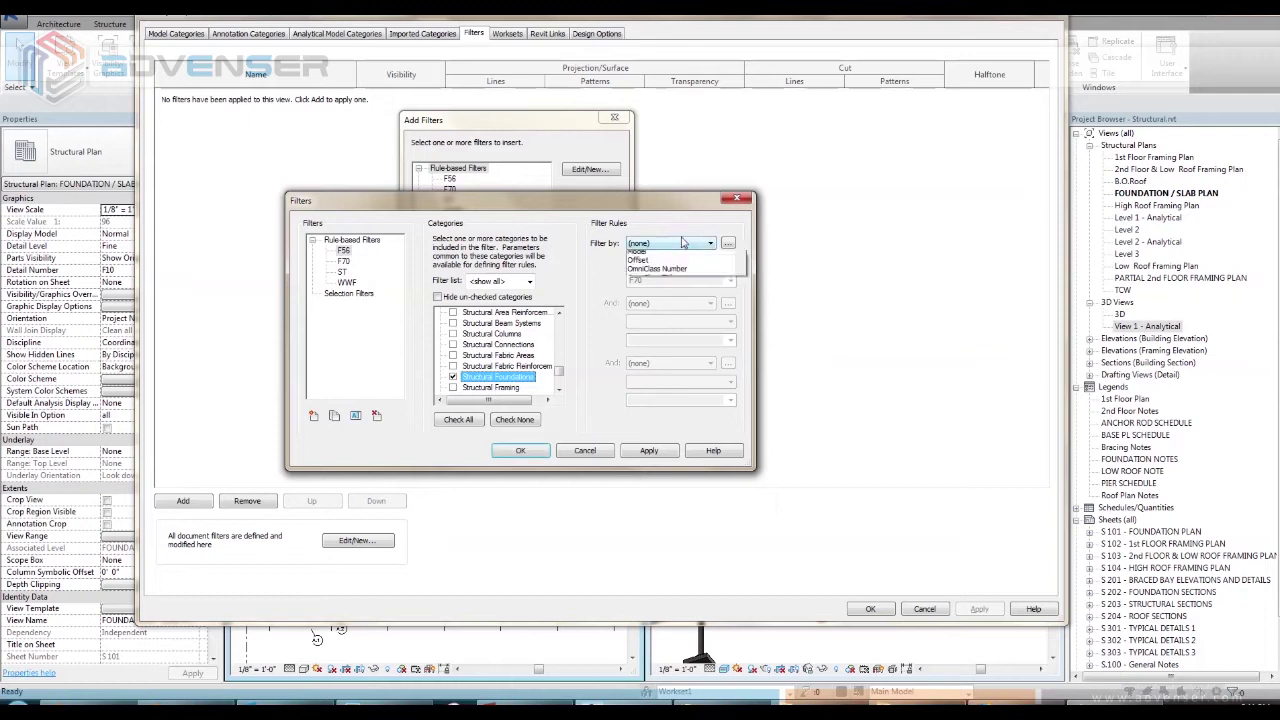
scroll(680, 350, "down", 5)
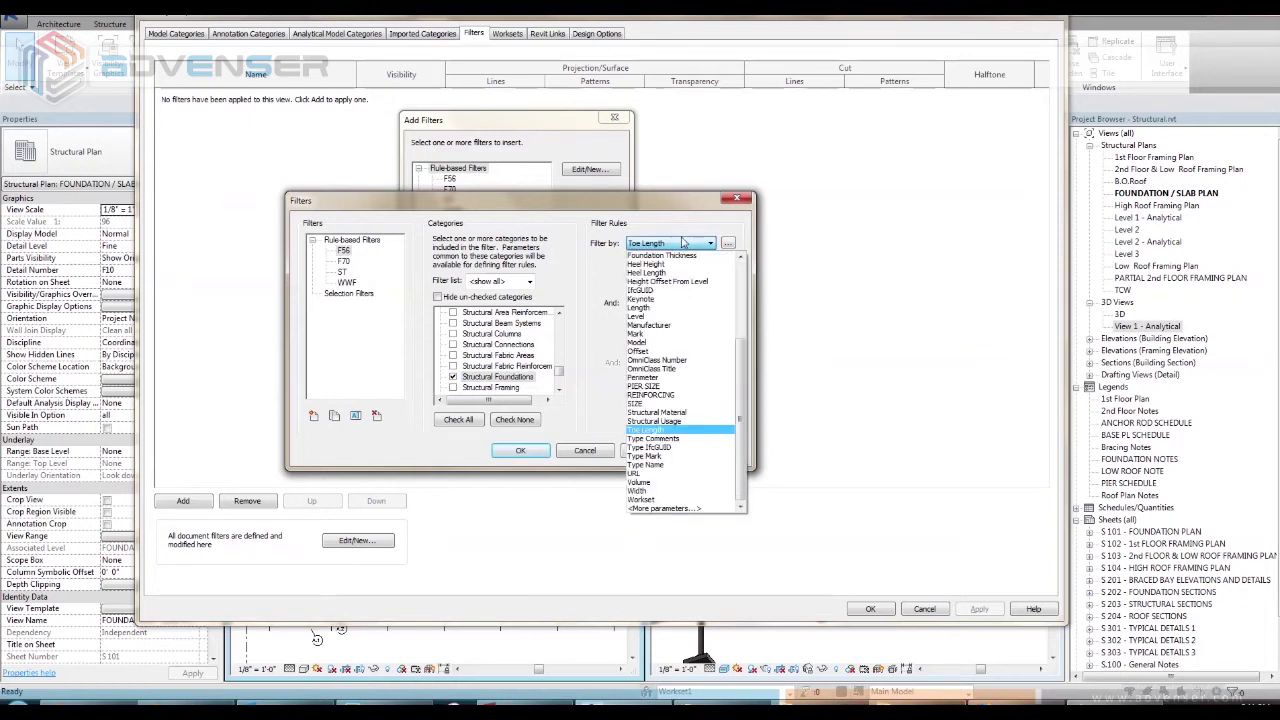
left_click(663, 465)
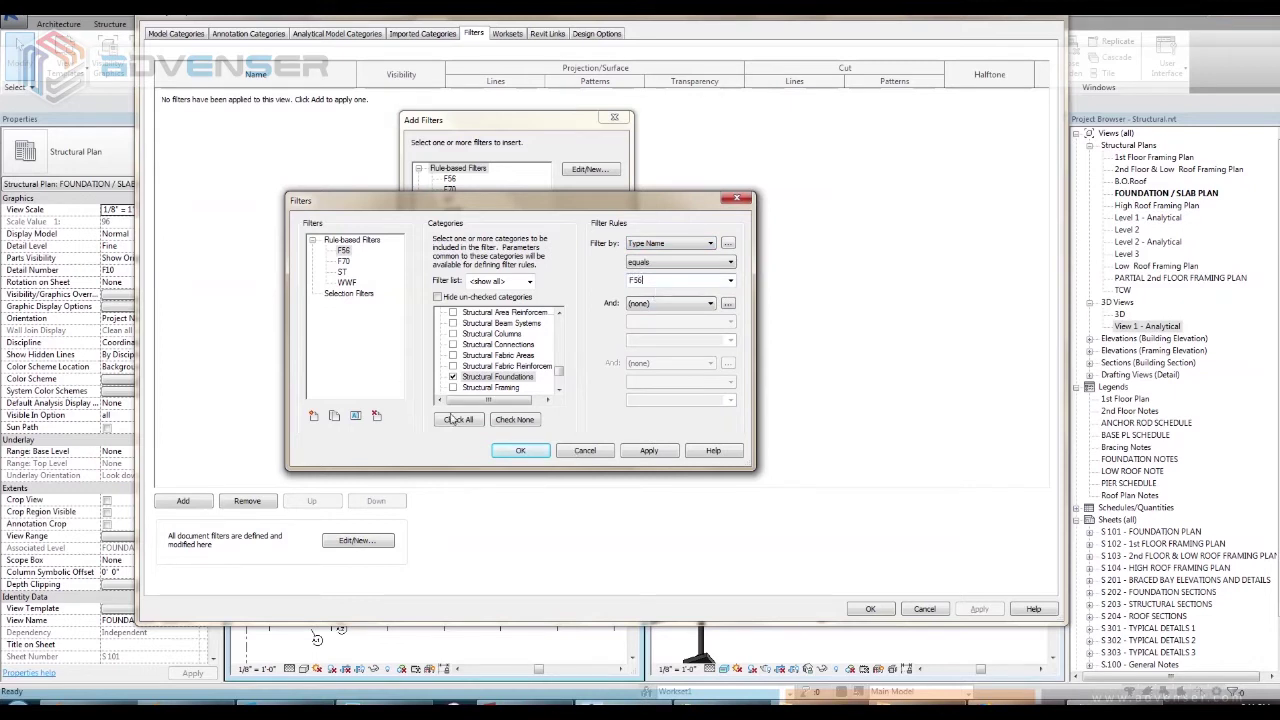
left_click(520, 451)
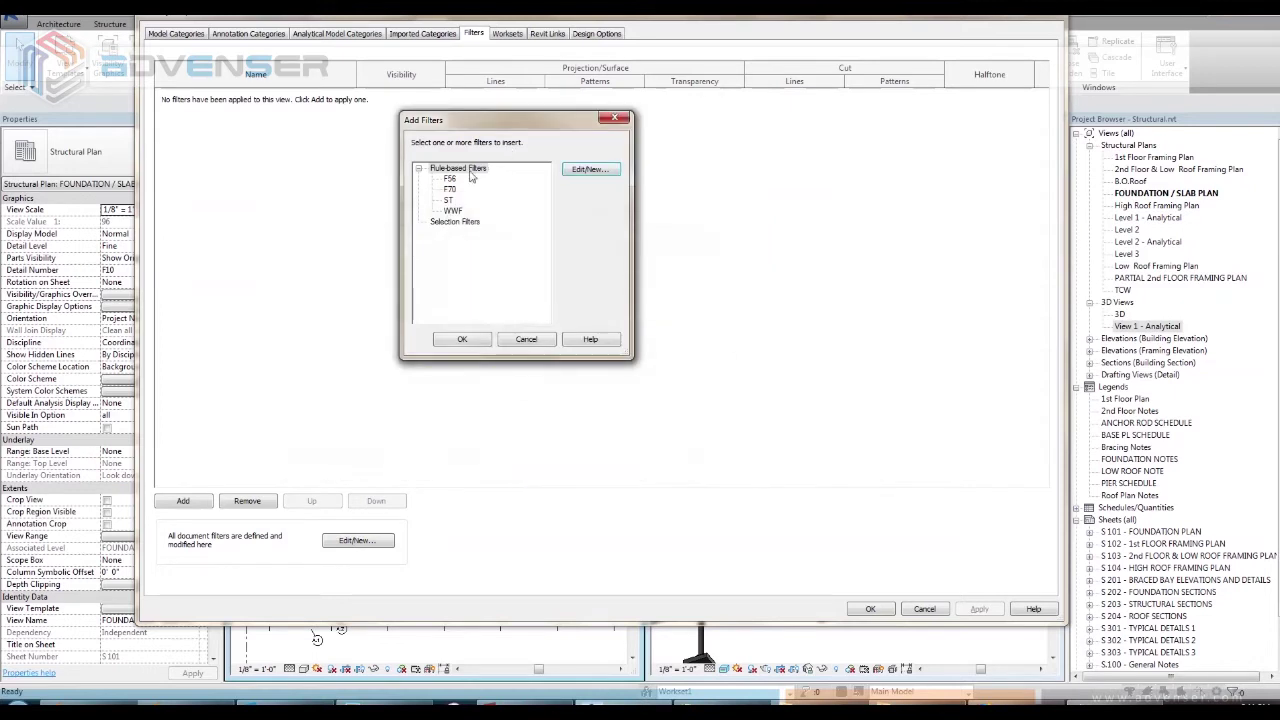
Add the F56 and F70 filters to the plan view and override F70's projection line color with Red.
left_click(450, 180)
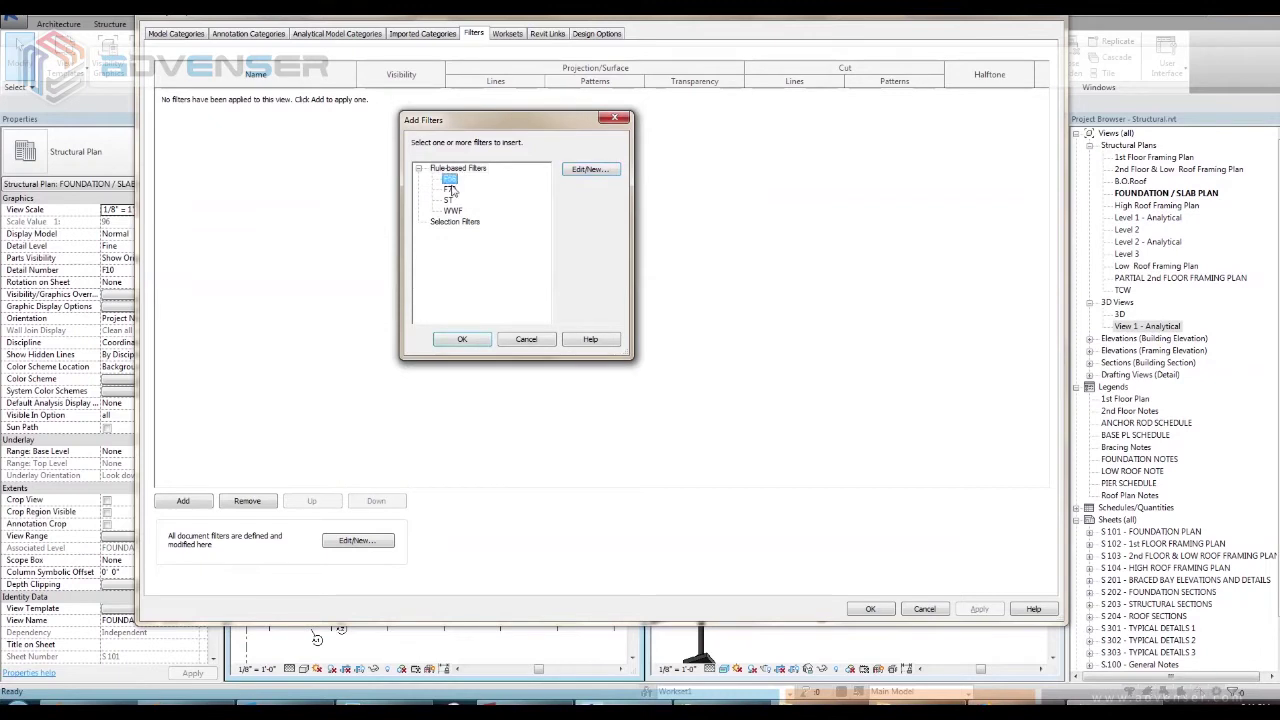
left_click(463, 339)
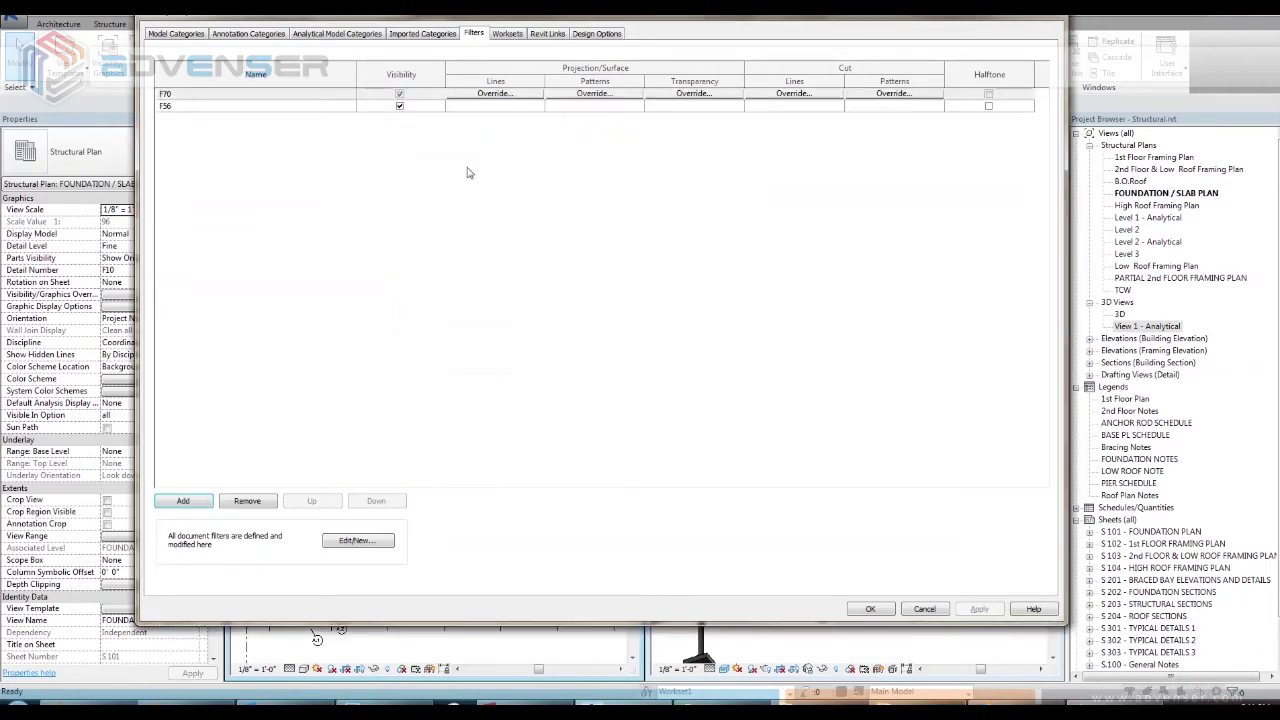
left_click(503, 93)
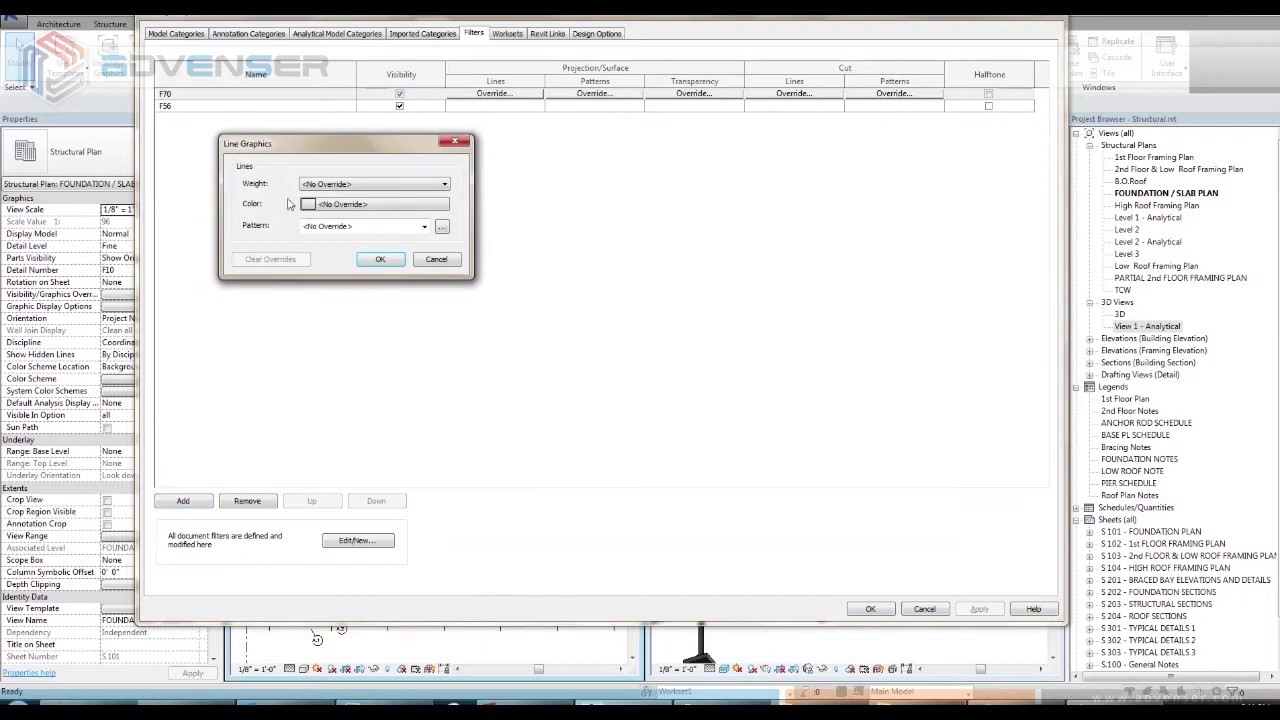
left_click(326, 207)
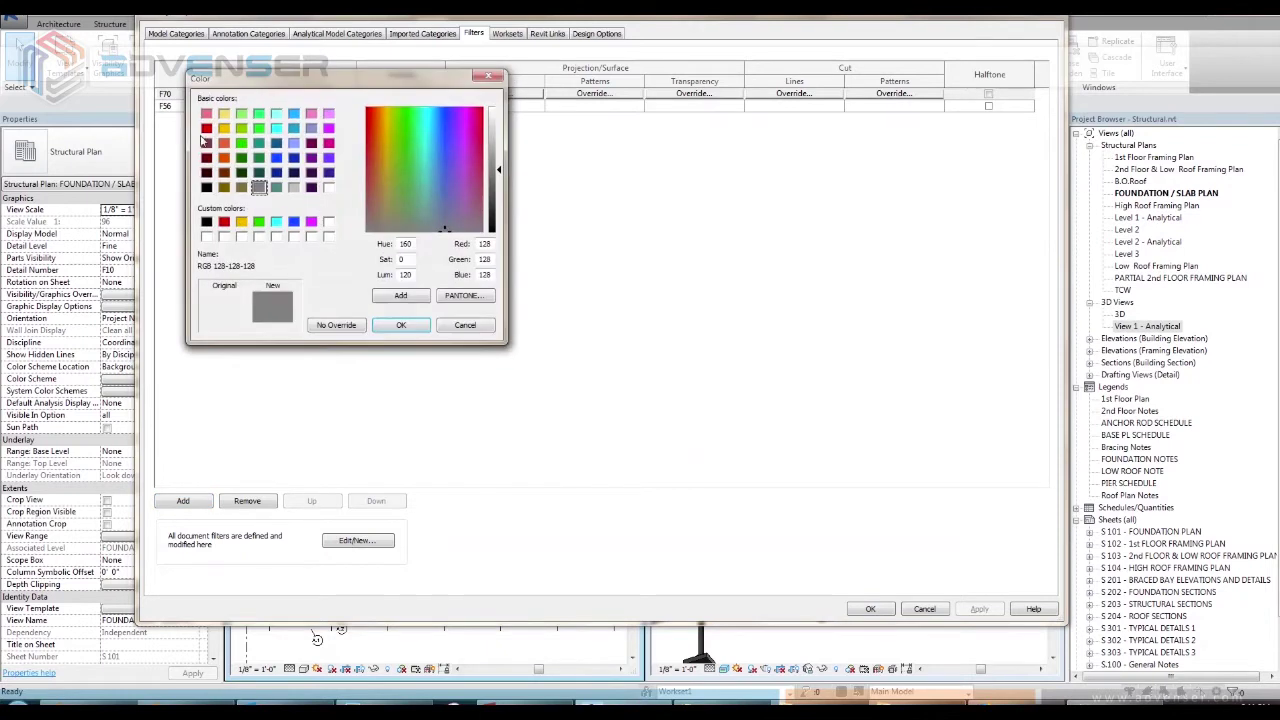
left_click(206, 128)
left_click(401, 326)
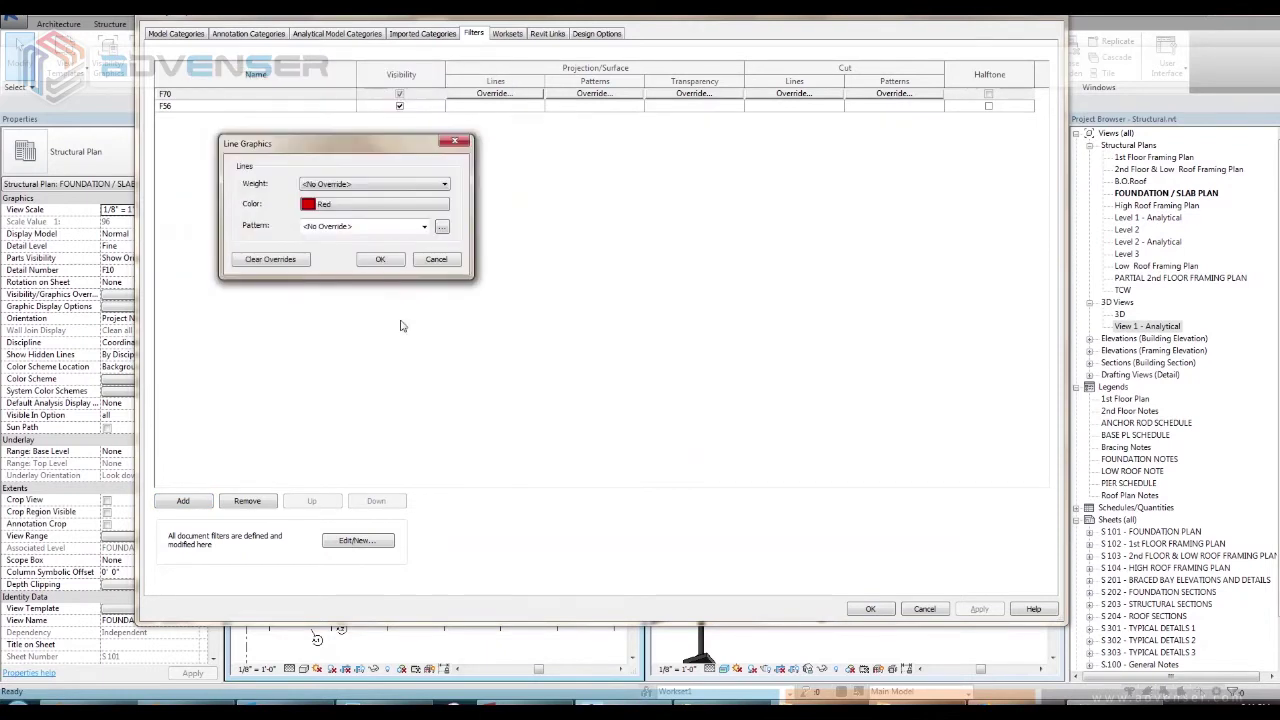
left_click(376, 260)
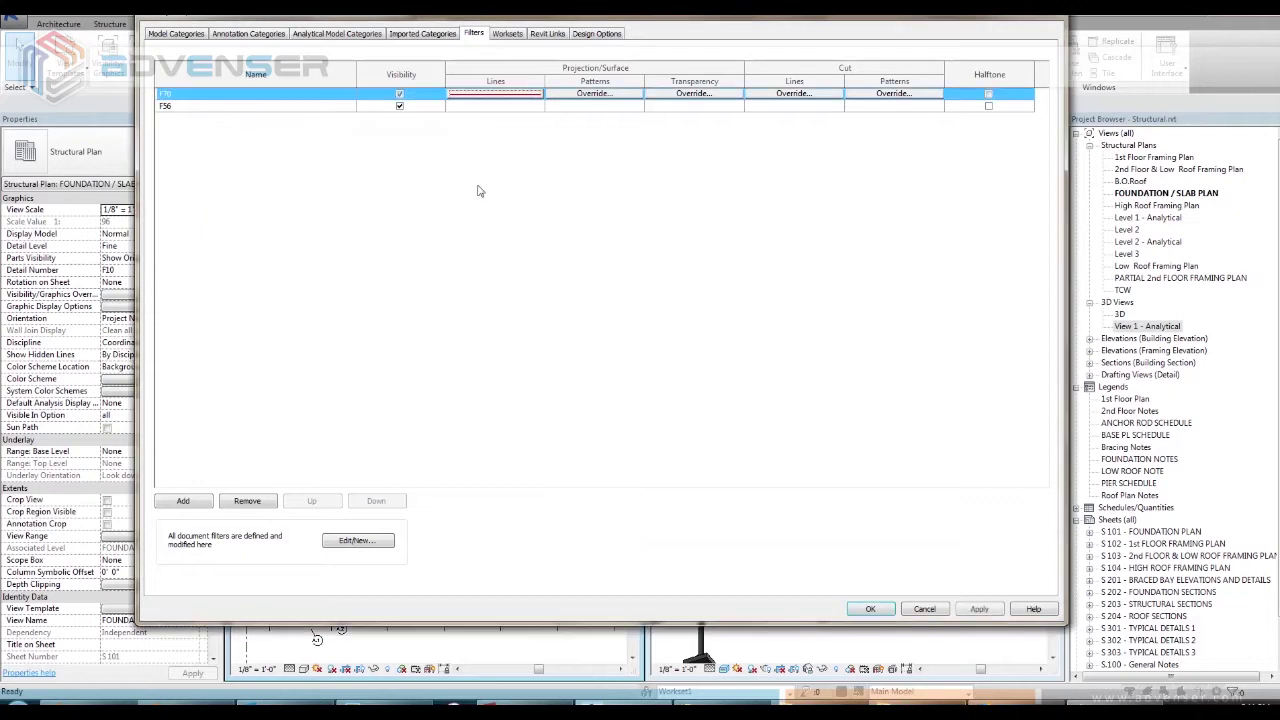
Override the F56 filter's projection line color with Blue and apply the filter overrides to the plan view.
left_click(486, 104)
left_click(466, 107)
left_click(350, 205)
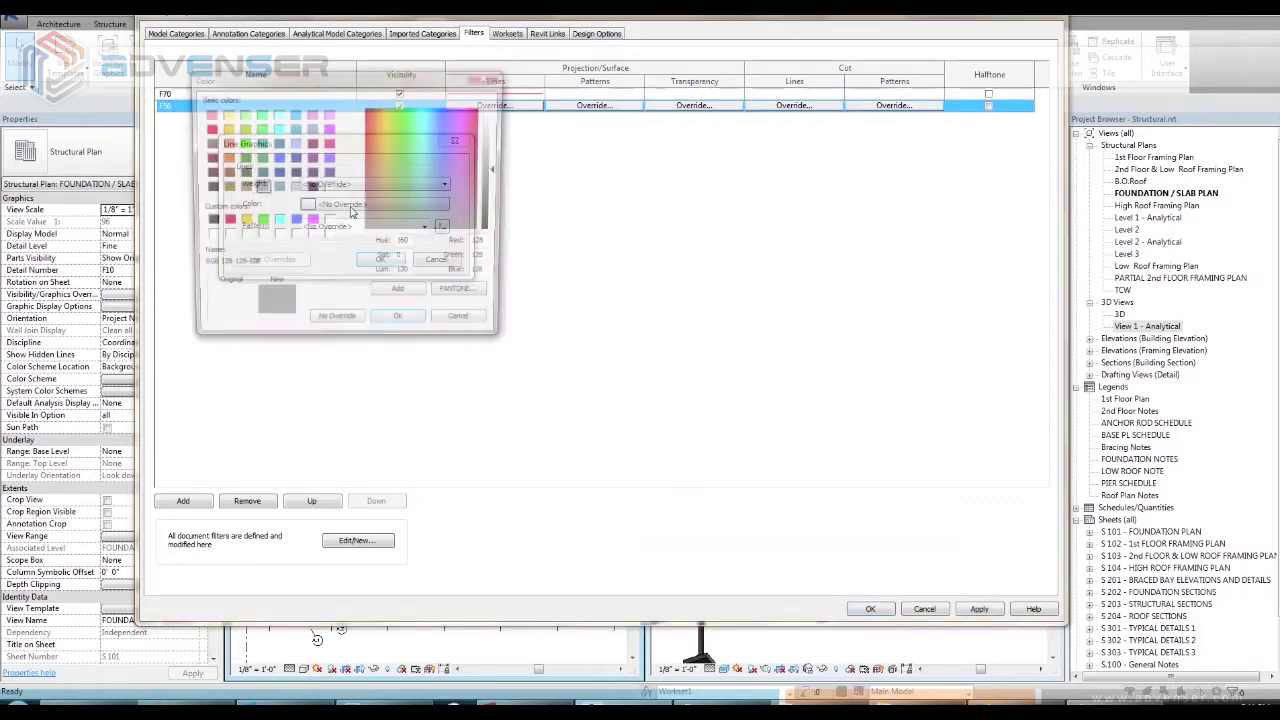
left_click(295, 222)
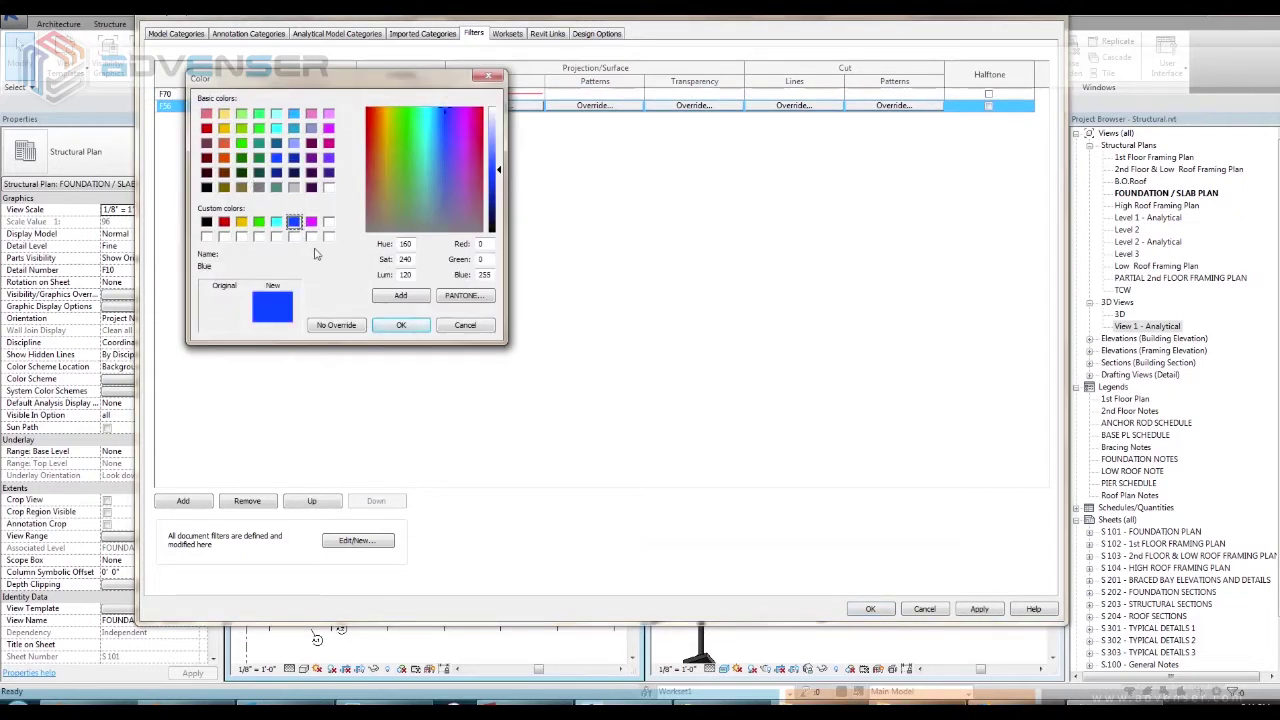
left_click(401, 325)
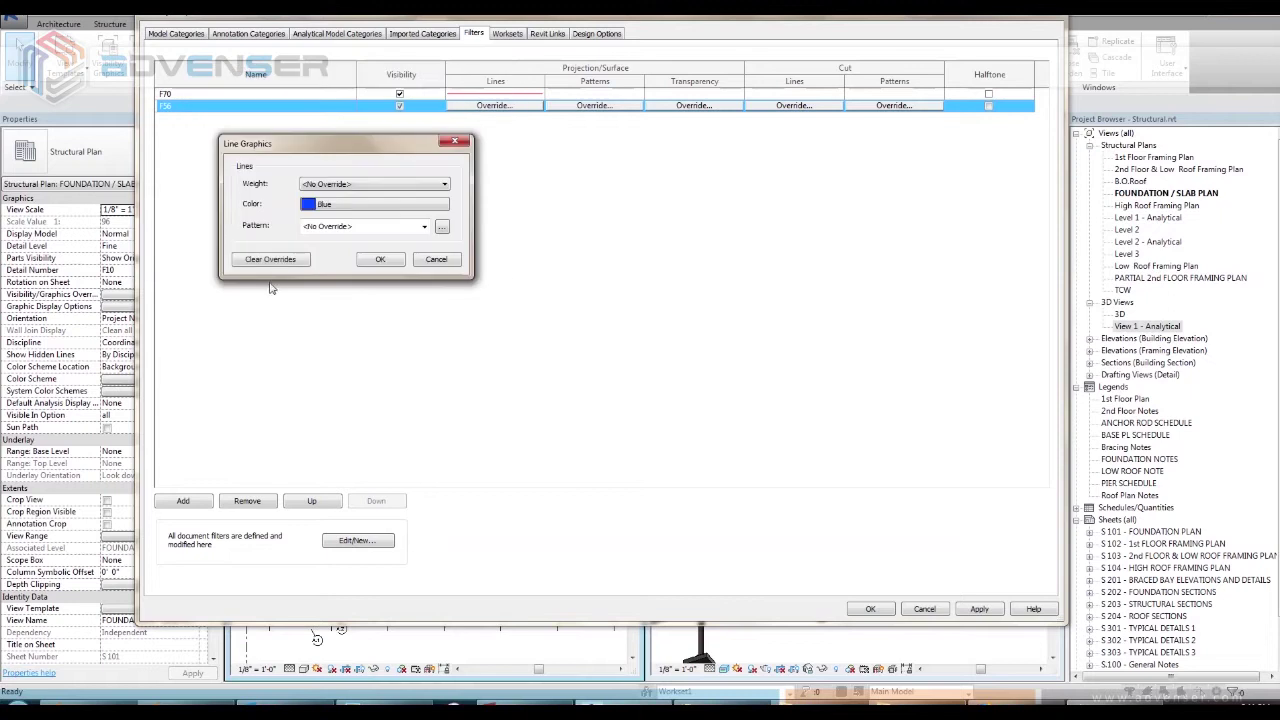
left_click(382, 260)
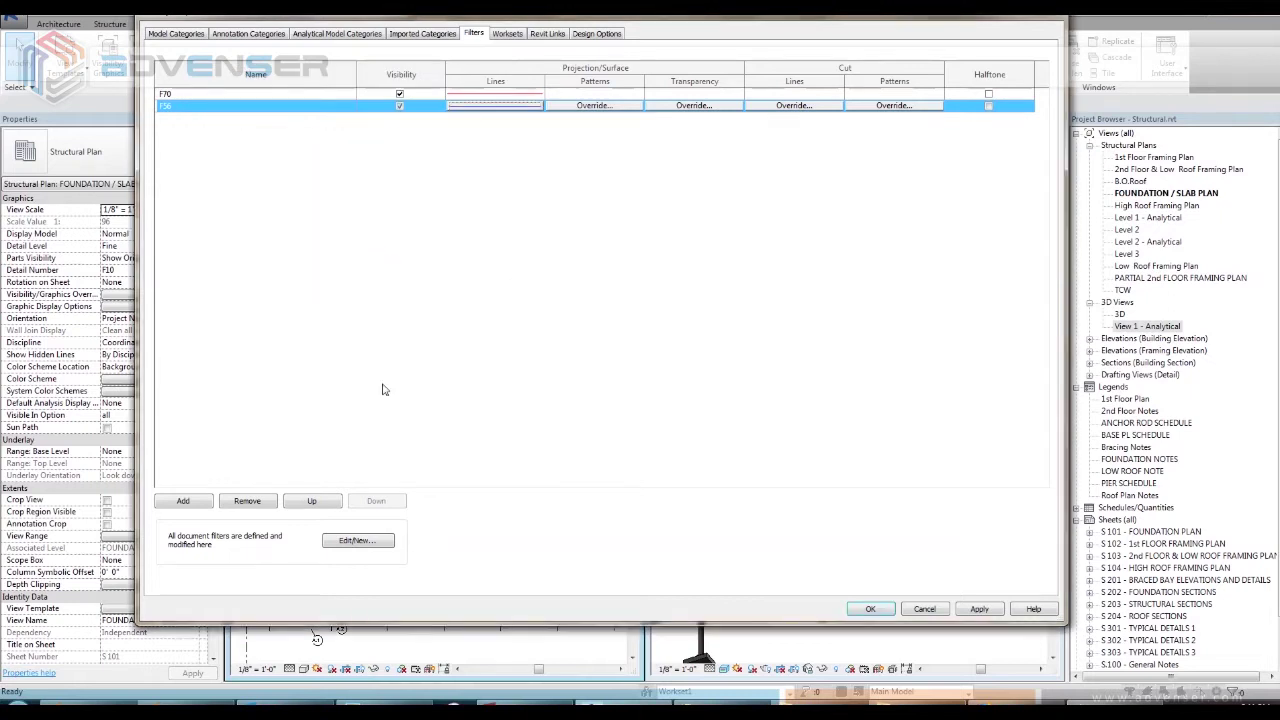
left_click(873, 610)
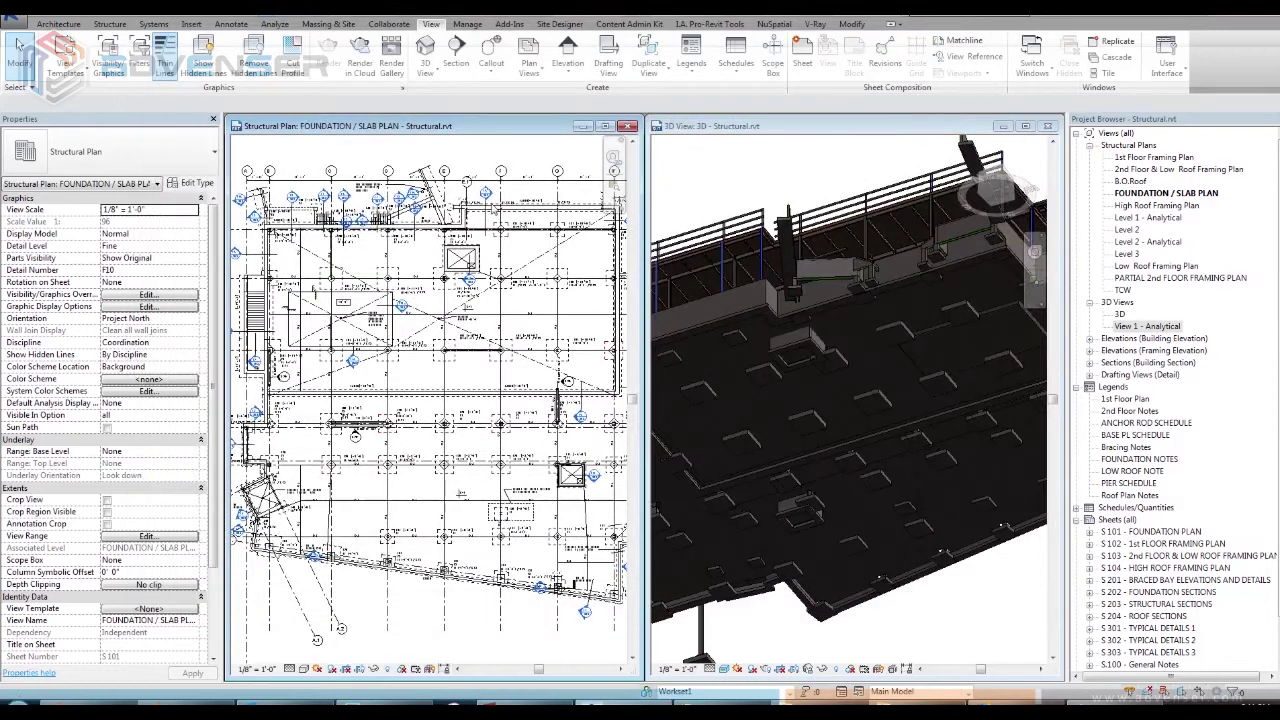
scroll(433, 494, "up", 4)
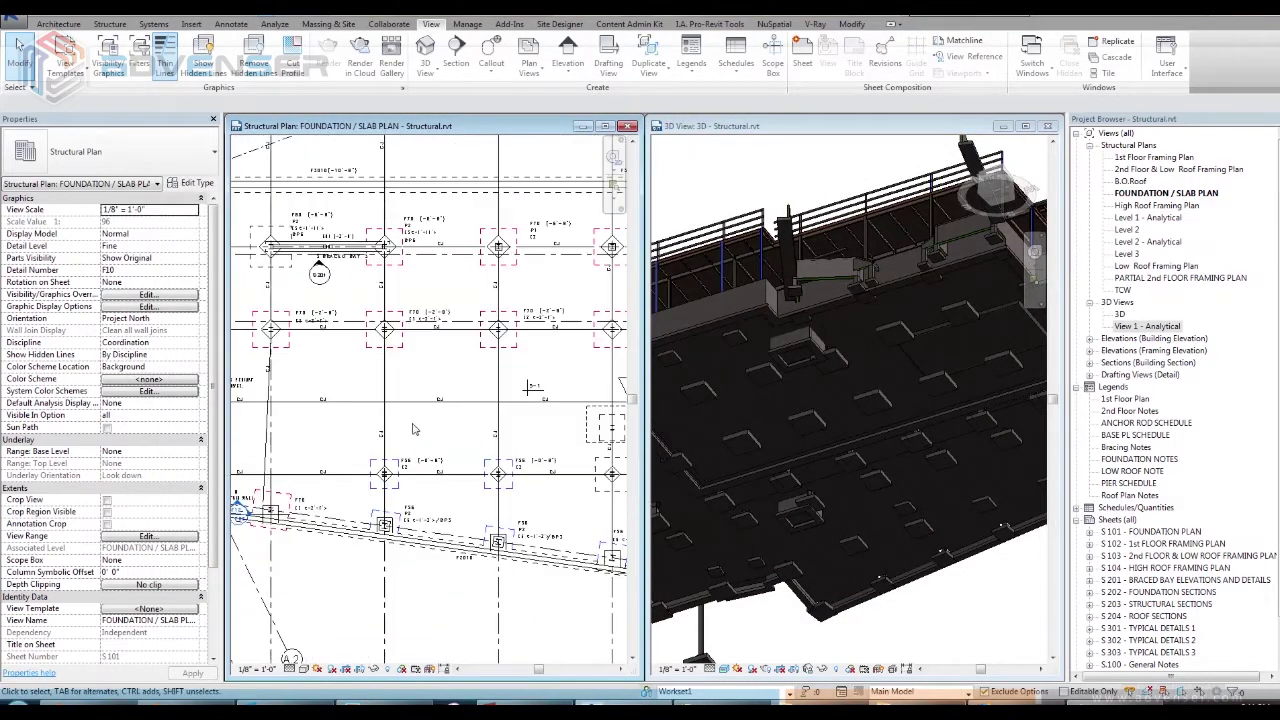
scroll(438, 400, "down", 2)
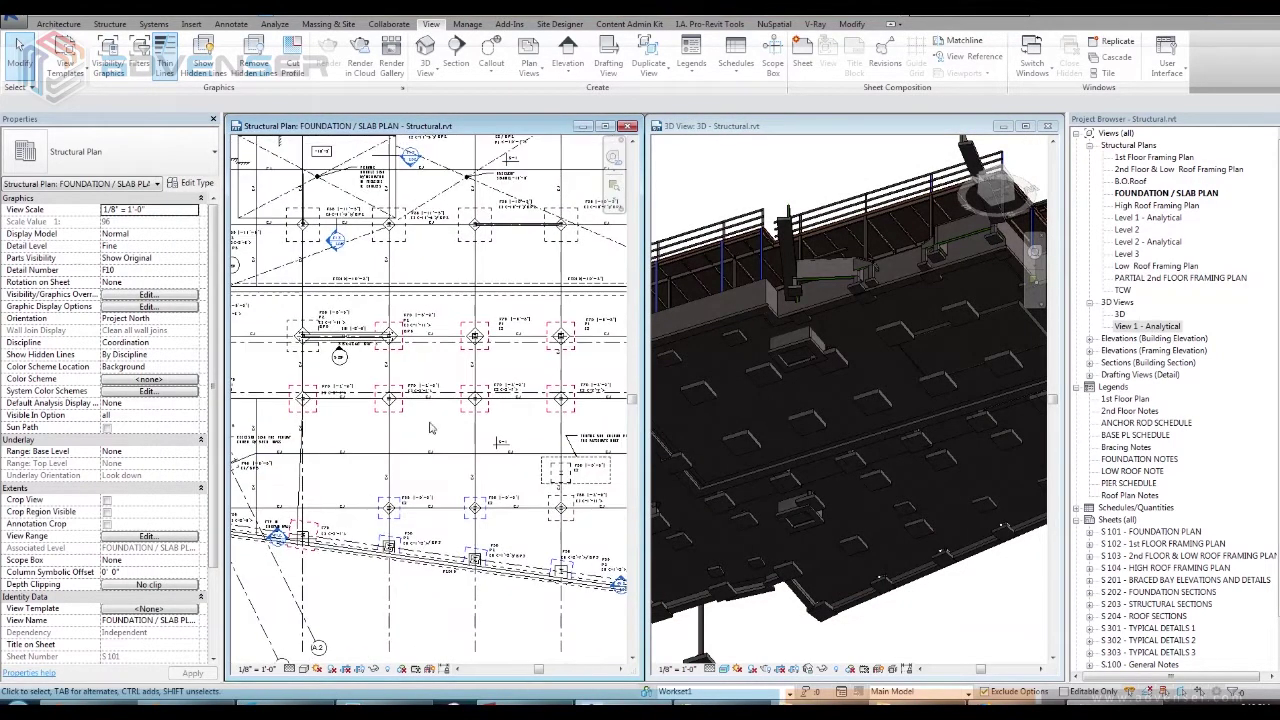
middle_click_drag(494, 438, 490, 476)
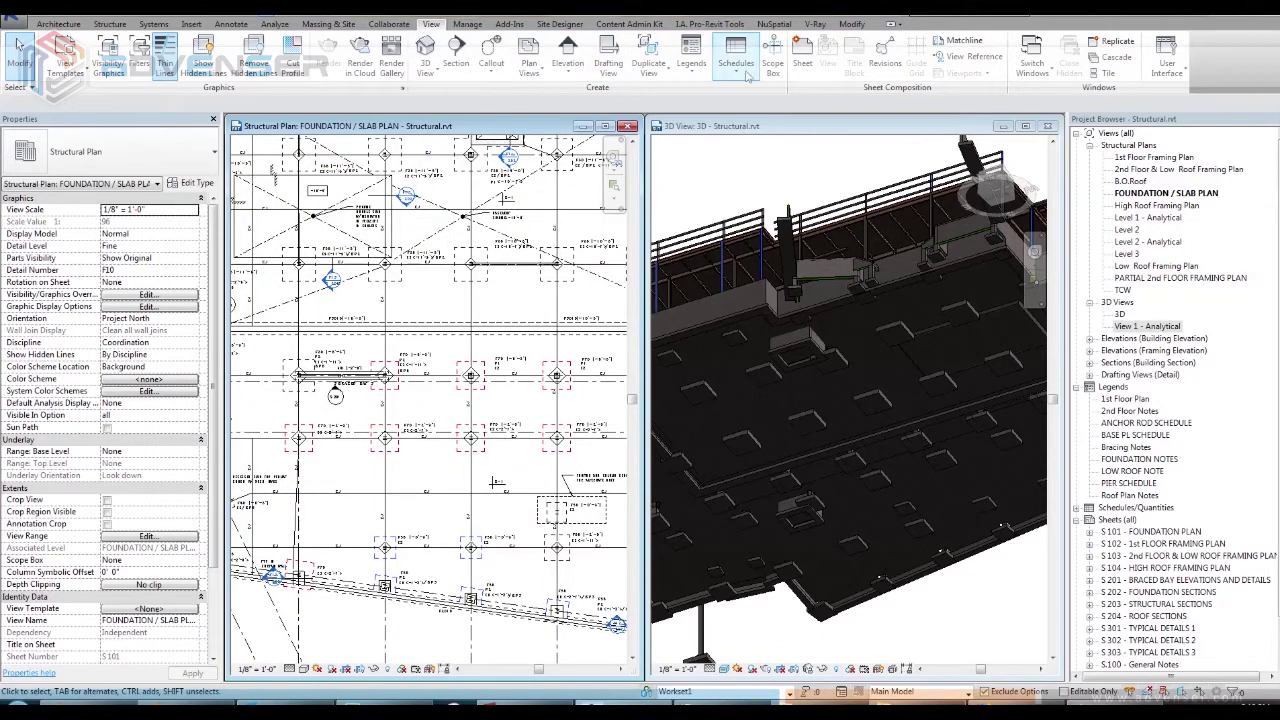
Create a new legend view at 1/4" = 1'-0" scale and maximize its window.
left_click(691, 60)
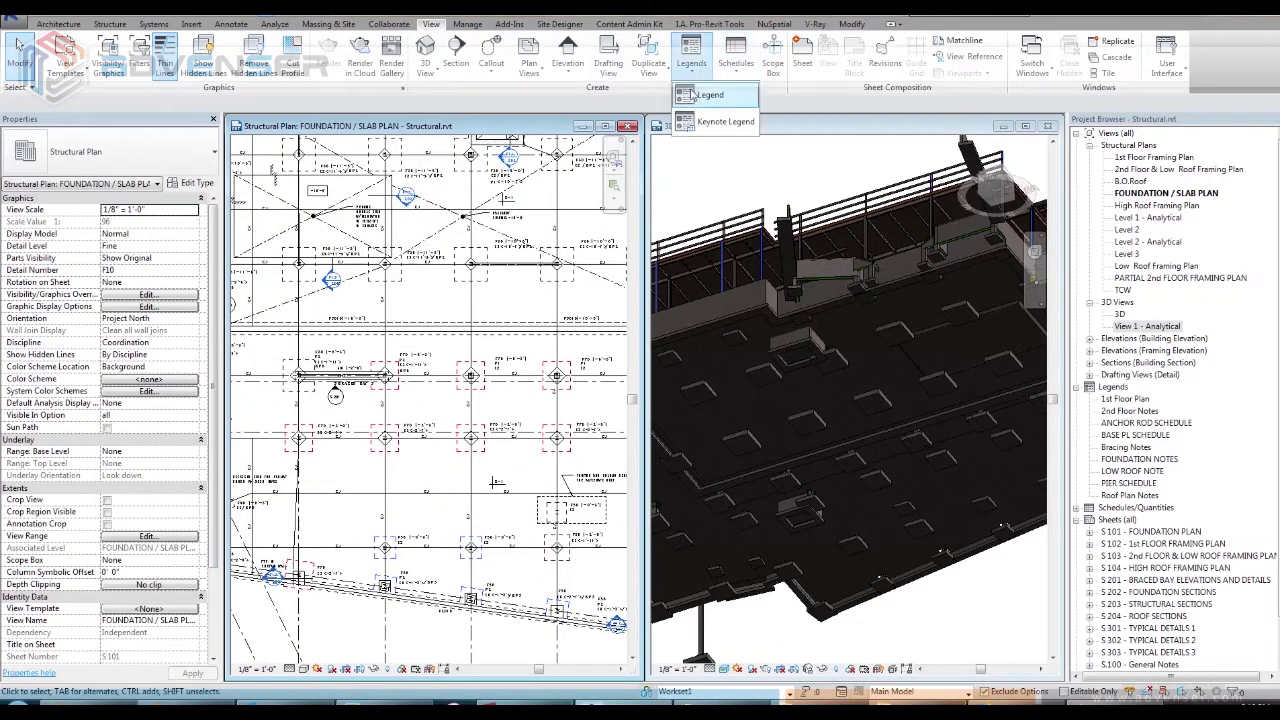
left_click(703, 94)
left_click(655, 393)
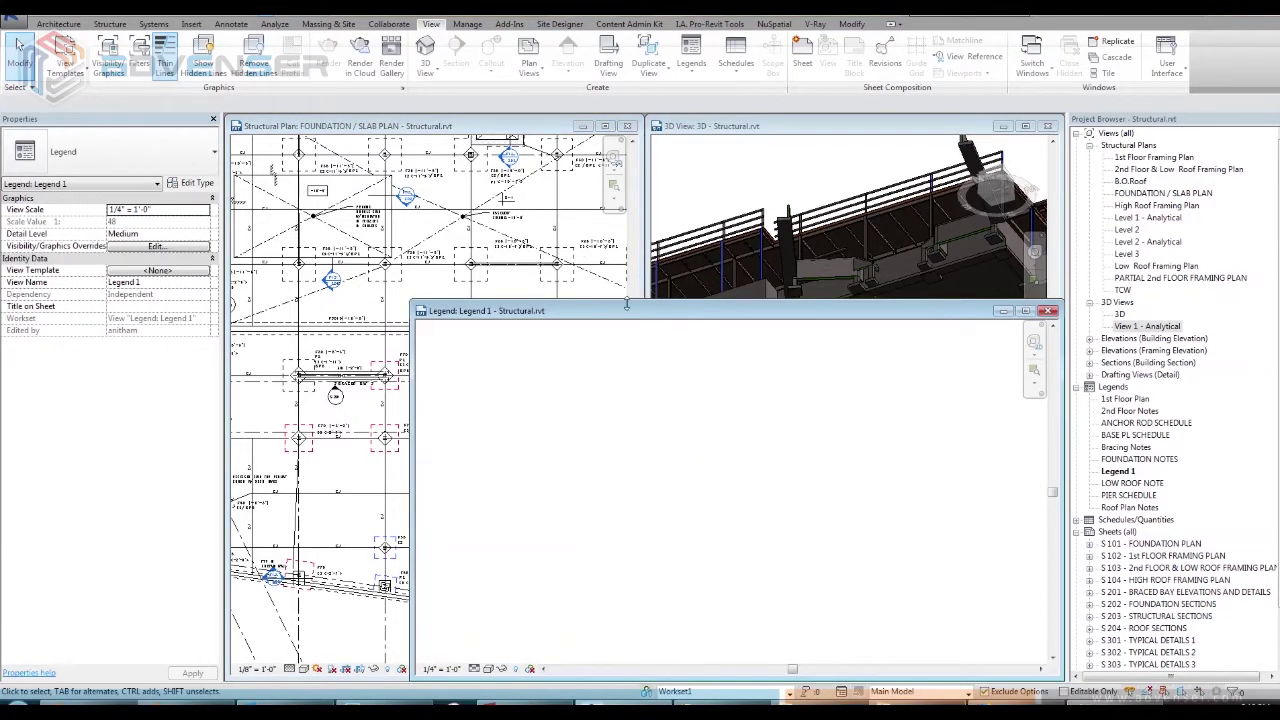
left_click_drag(643, 318, 531, 258)
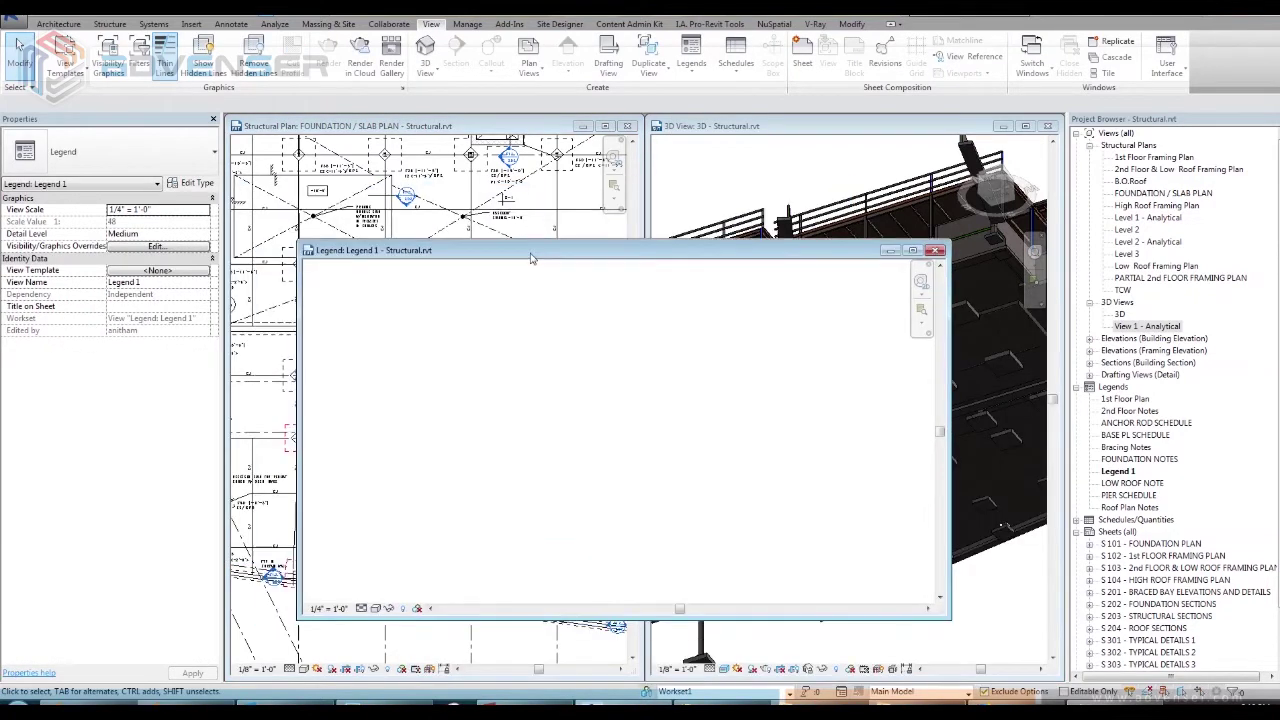
left_click(912, 250)
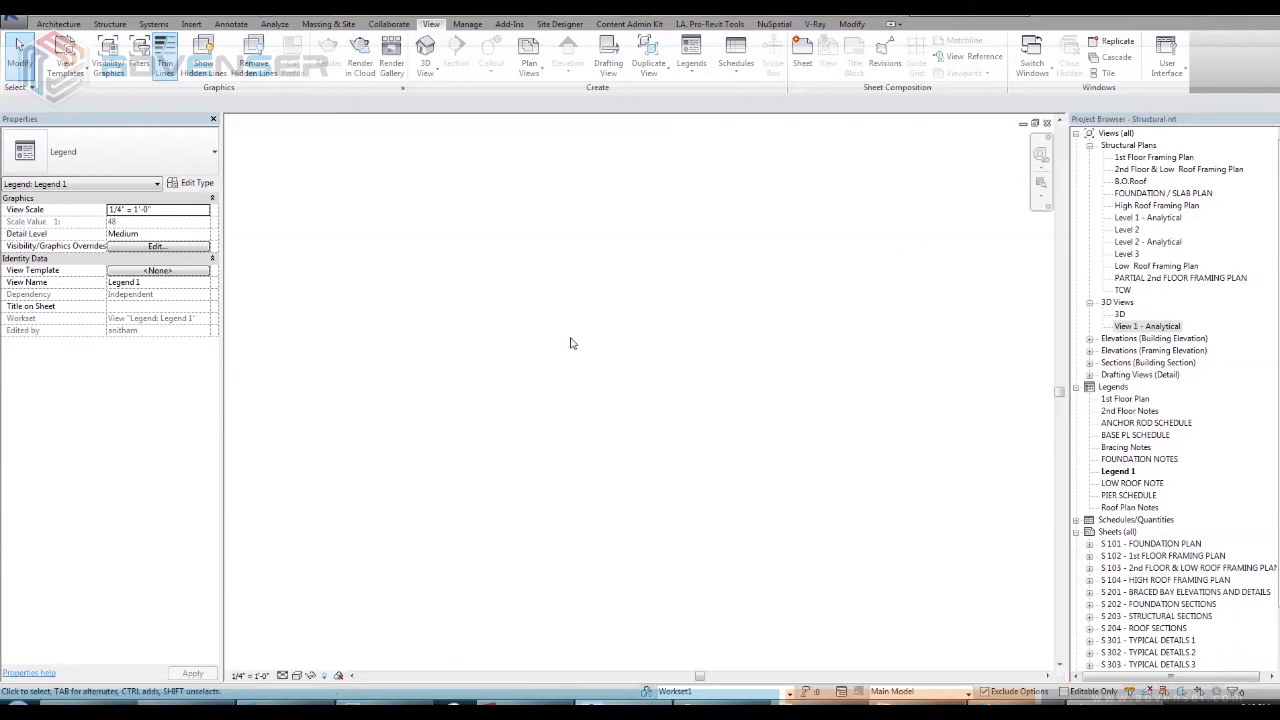
Place two text notes reading F70 and F56 in the legend, with F56 aligned below F70.
left_click(236, 25)
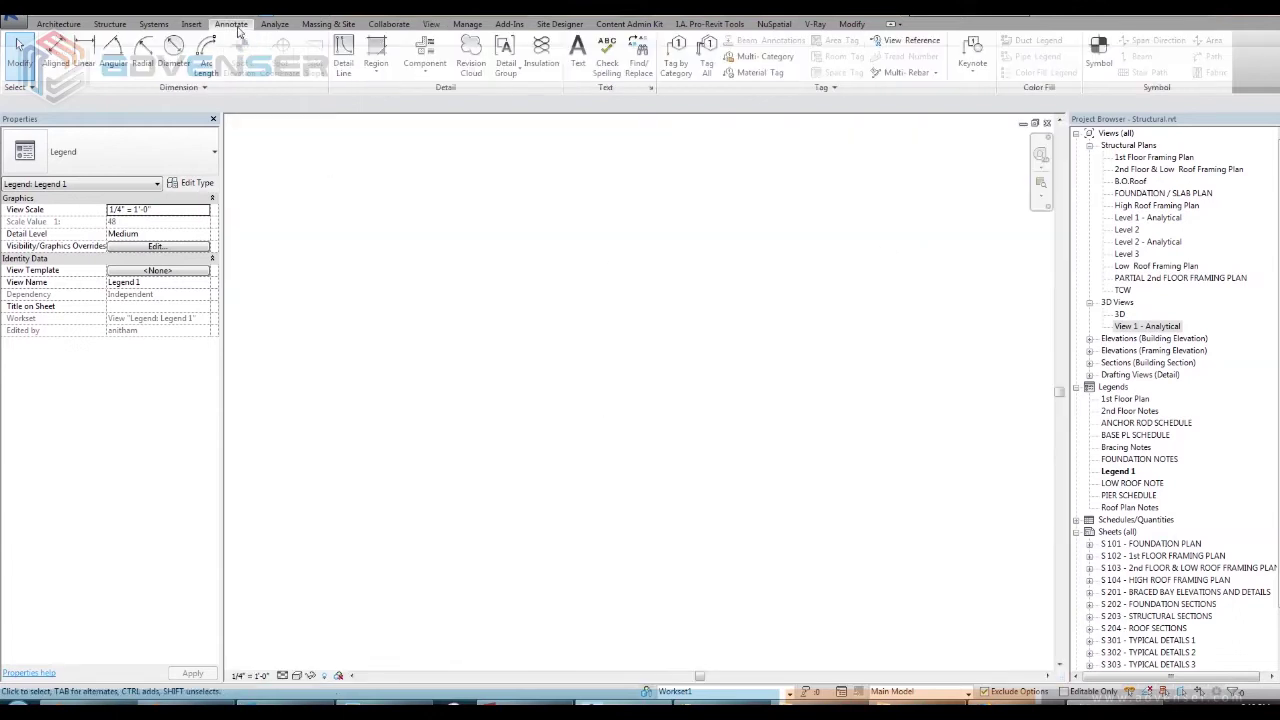
left_click(578, 52)
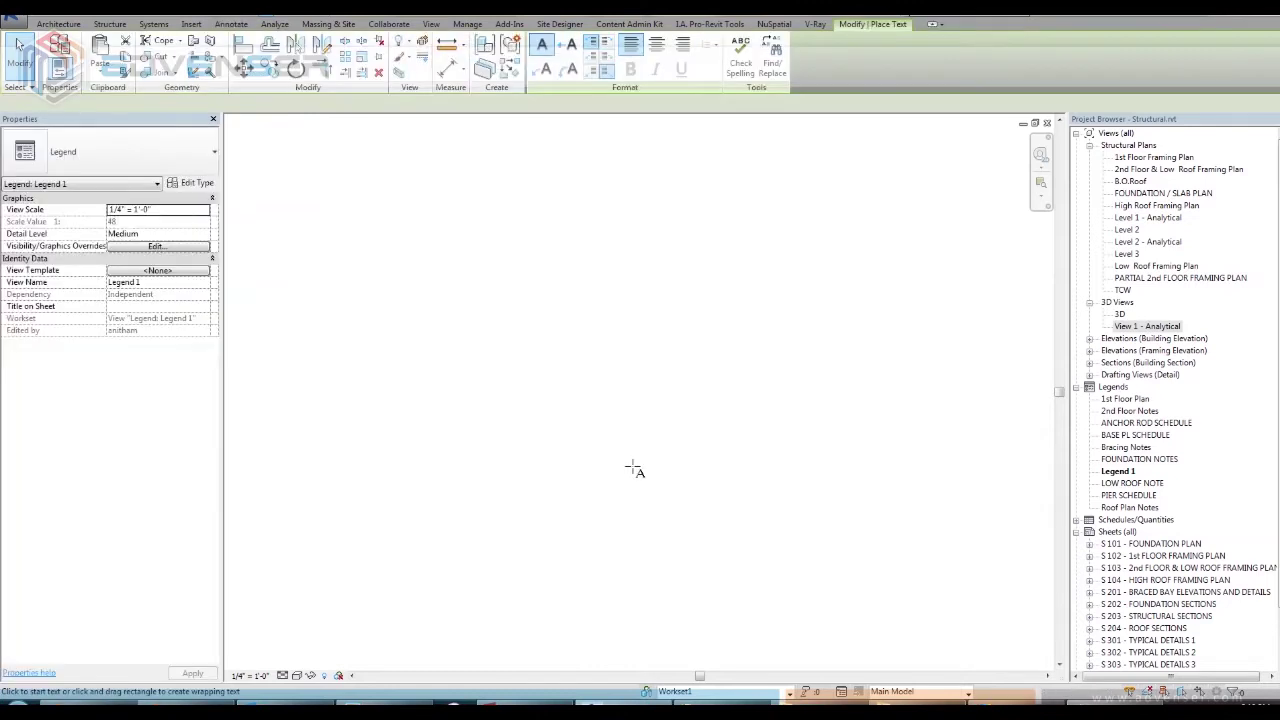
left_click(608, 352)
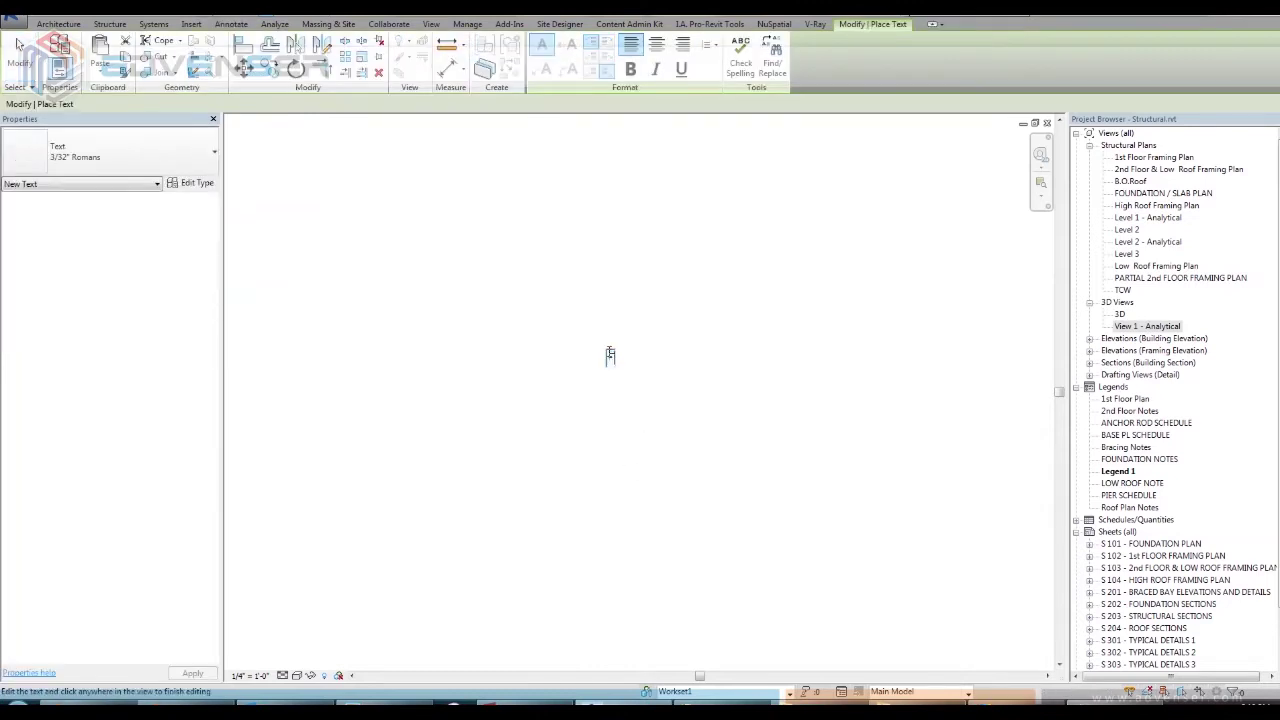
left_click(607, 434)
left_click(615, 434)
type("F58")
left_click(621, 510)
key("Escape")
left_click(610, 437)
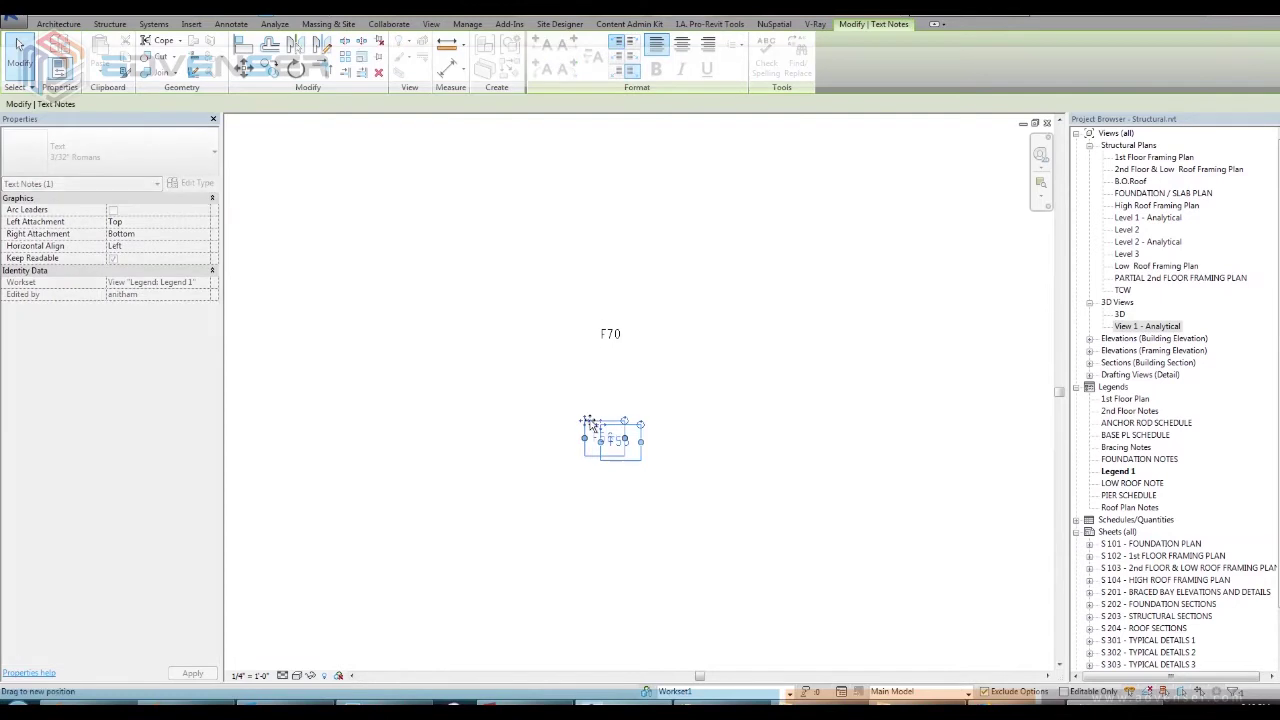
left_click(620, 497)
Place a Footing-Rectangular : F70 legend component in Floor Plan view beside the text notes.
scroll(563, 491, "down", 2)
mouse_move(563, 491)
middle_mouse_down()
mouse_move(734, 449)
mouse_move(707, 491)
middle_mouse_up()
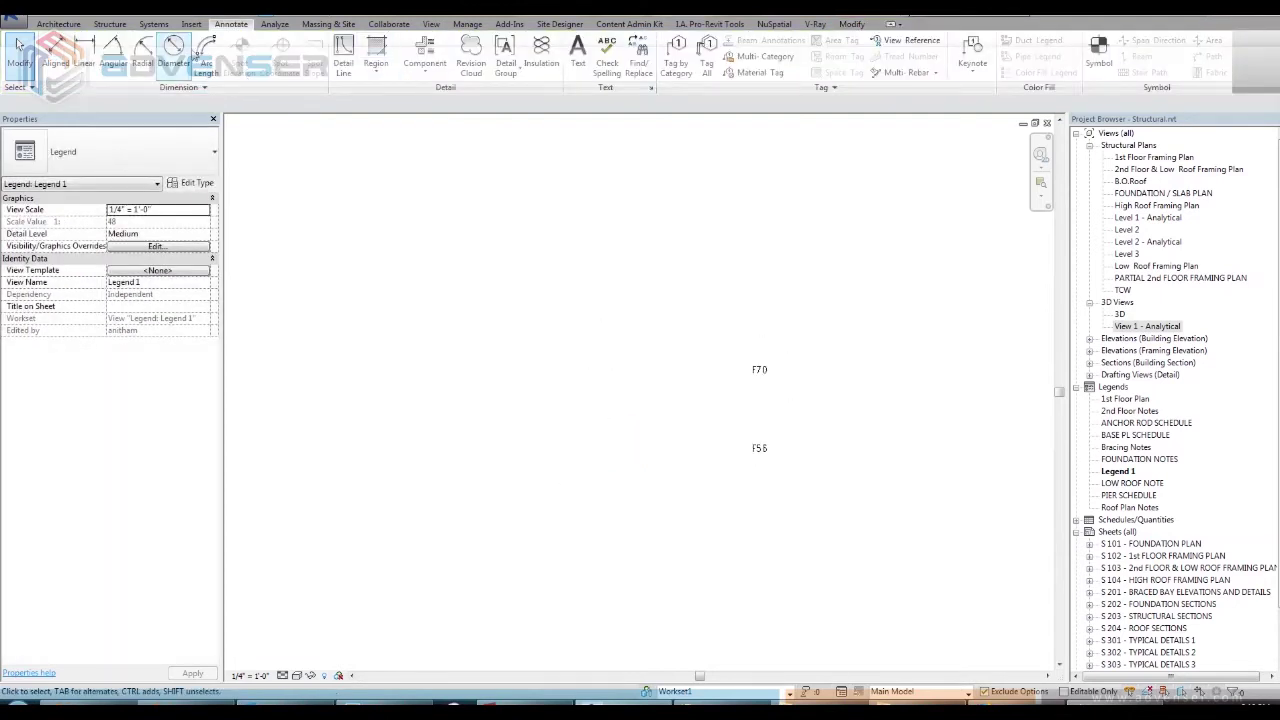
left_click(418, 77)
left_click(440, 143)
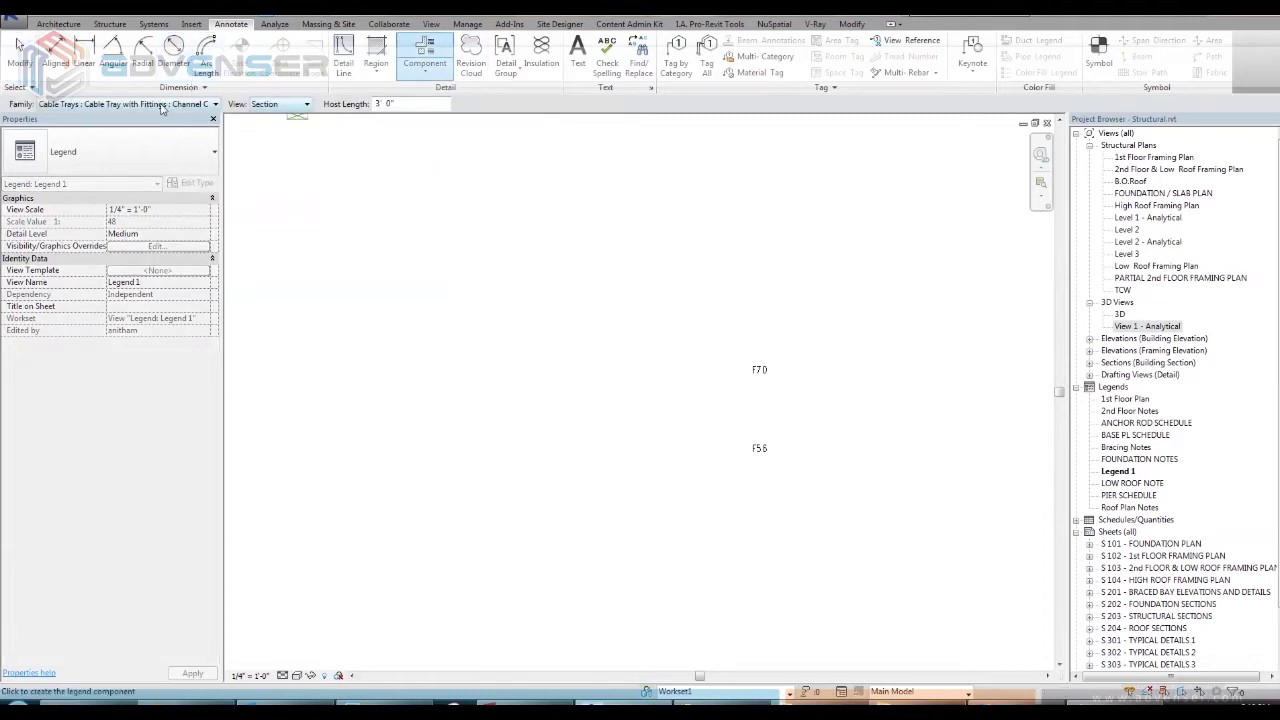
left_click(161, 104)
scroll(152, 332, "down", 15)
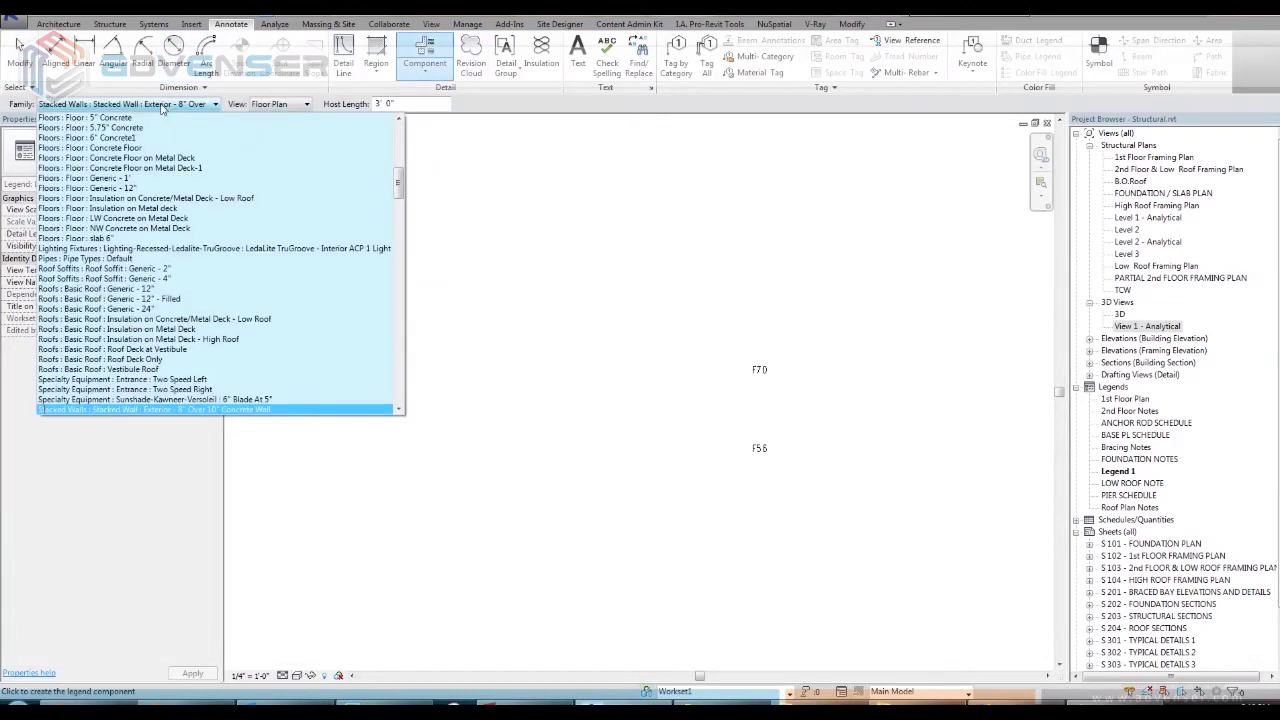
scroll(152, 332, "down", 15)
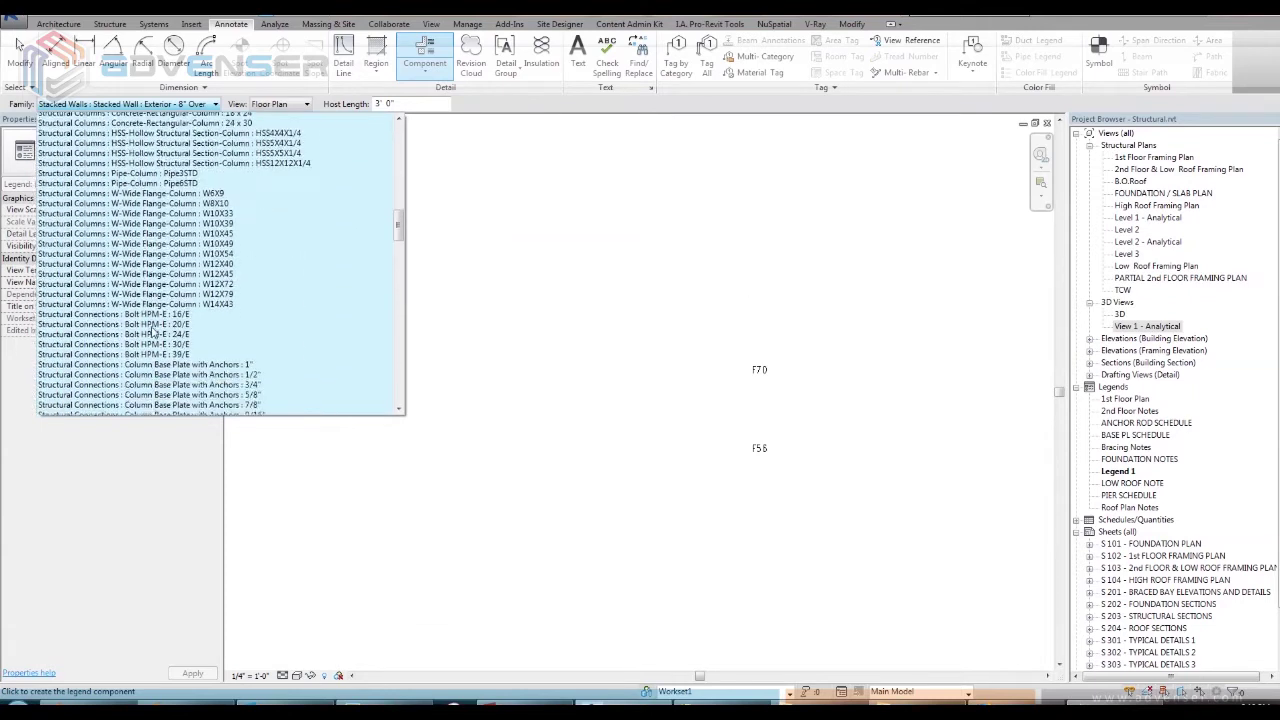
scroll(152, 332, "down", 3)
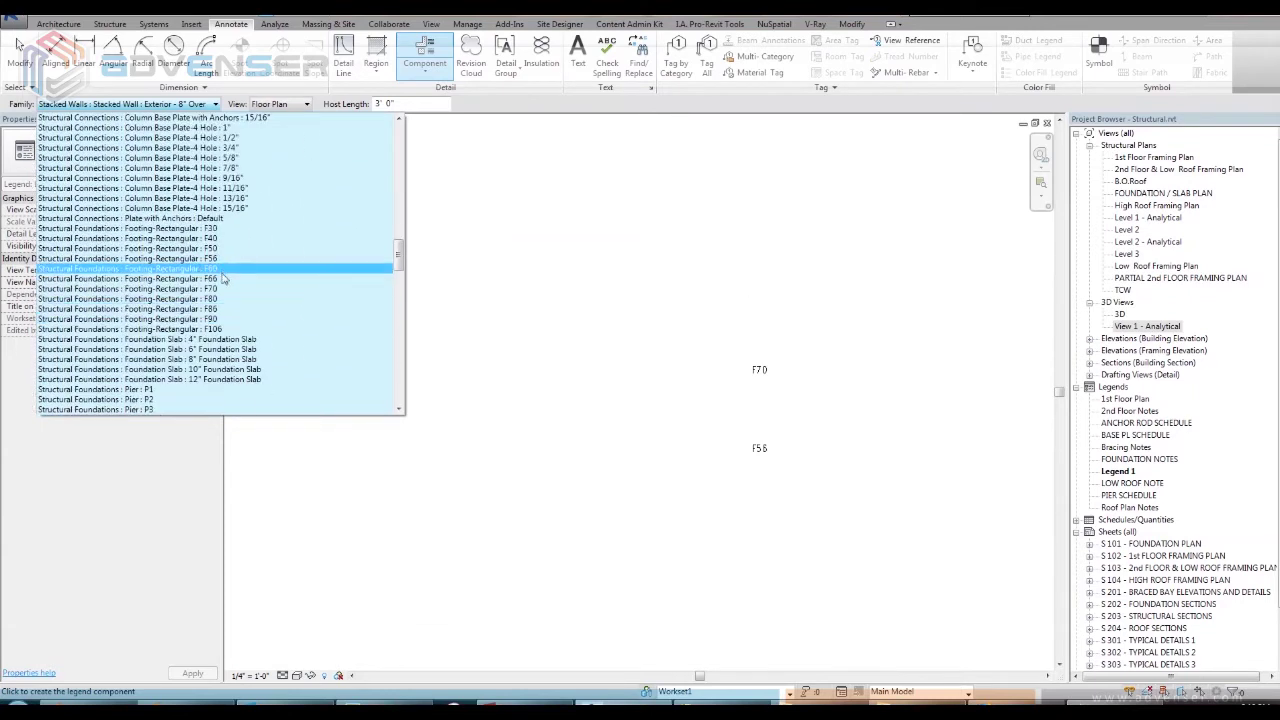
left_click(150, 288)
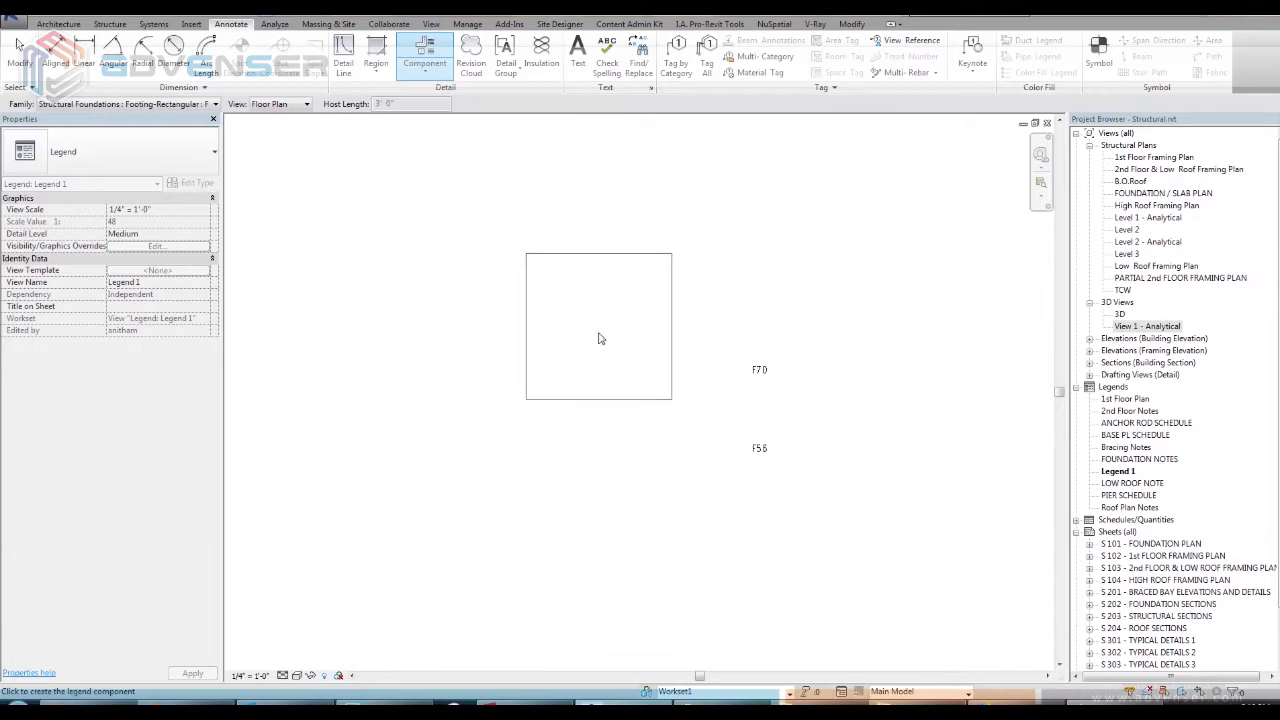
left_click(598, 338)
key("Escape")
Copy the F70 footing component straight down by about 9'-5".
left_click(605, 401)
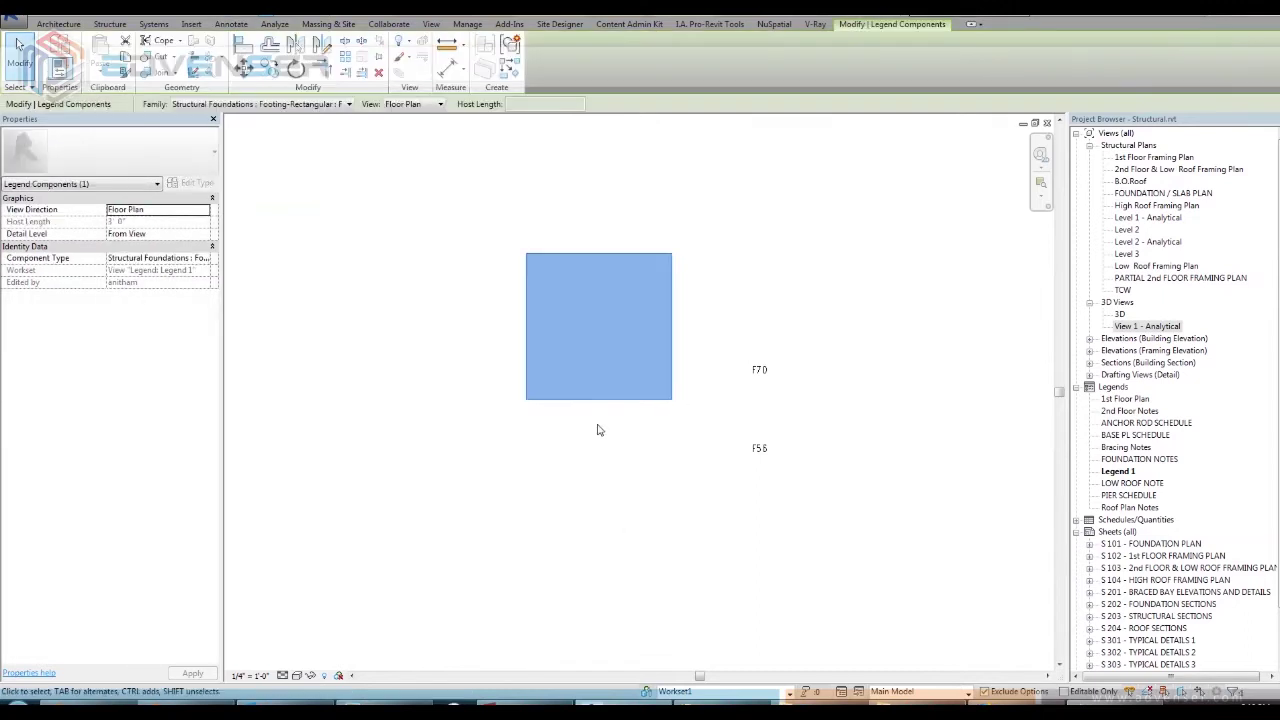
key("m")
key("v")
left_click(590, 339)
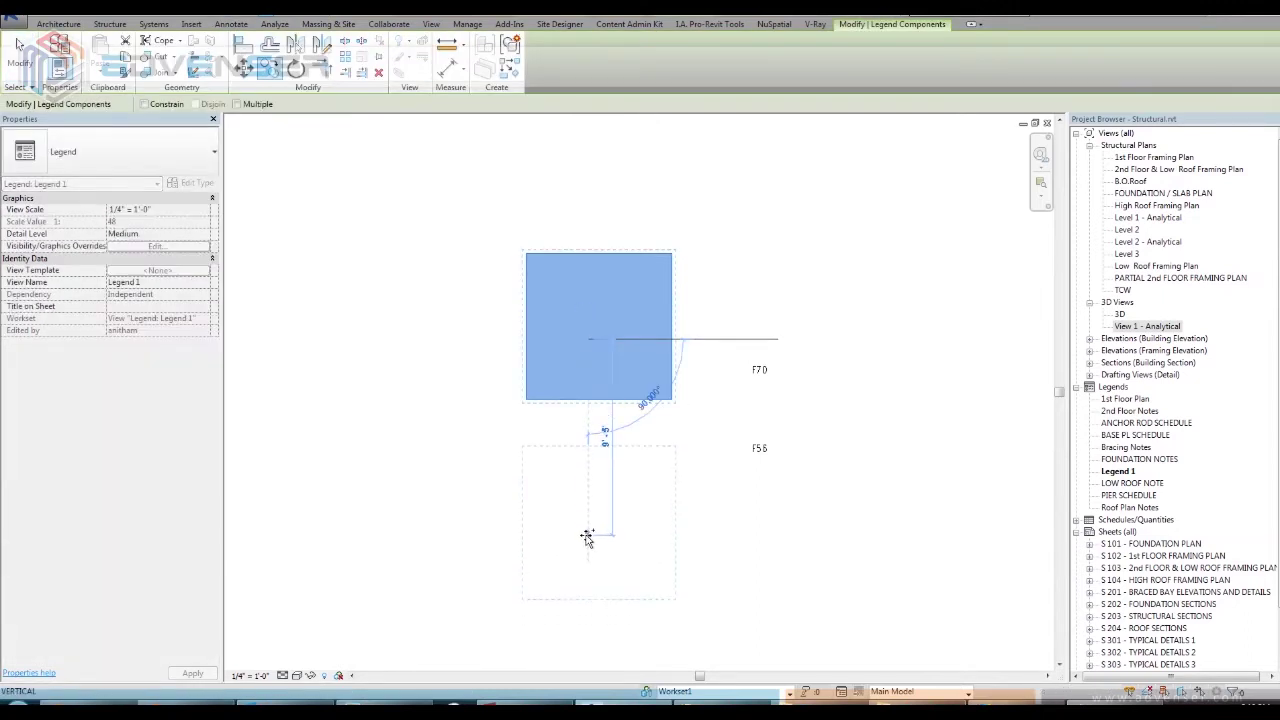
left_click(586, 537)
Move the F56 note beside the lower footing and the F70 note beside the upper one, aligning both notes vertically.
middle_click_drag(646, 551, 600, 459)
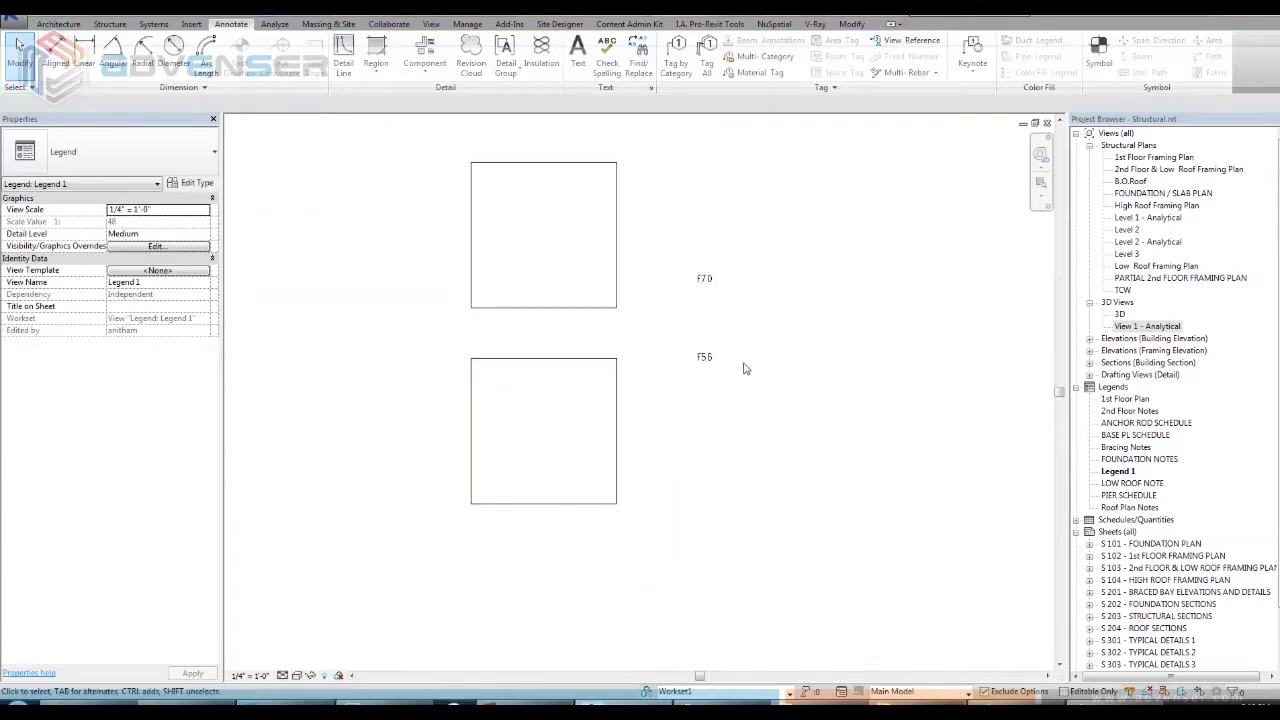
left_click(703, 366)
left_click_drag(703, 366, 703, 436)
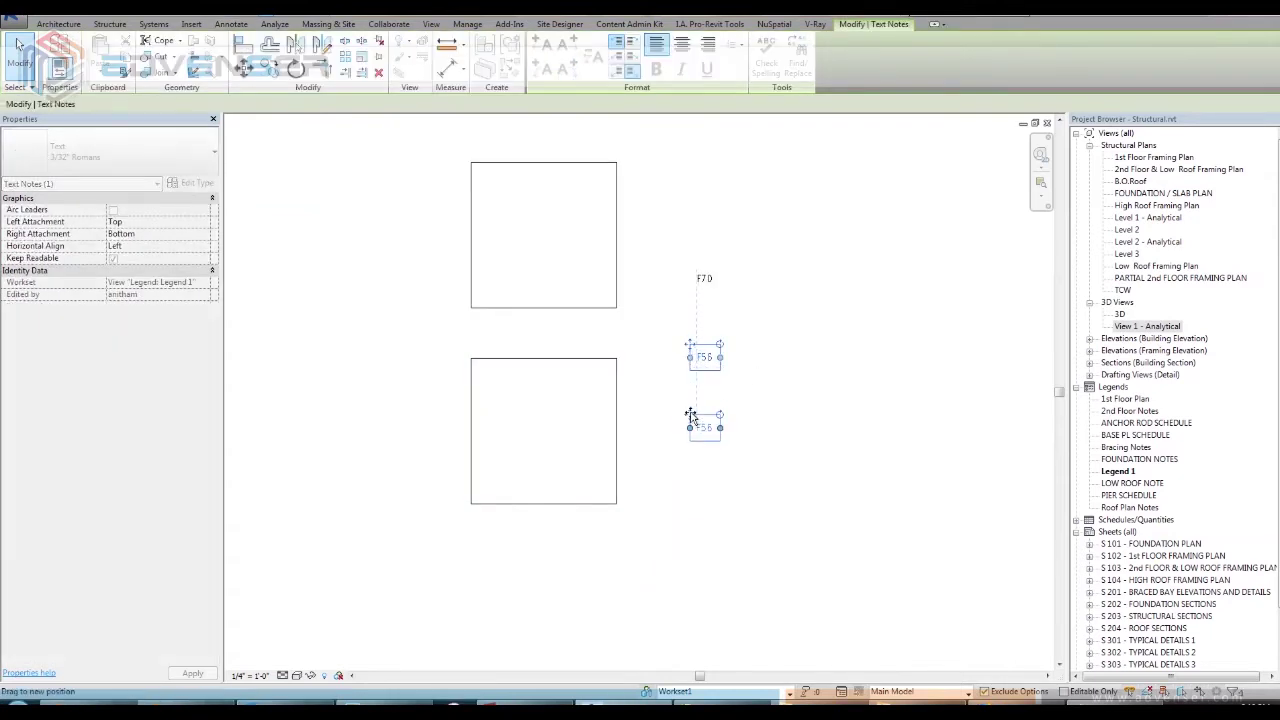
key("Escape")
left_click_drag(703, 280, 683, 232)
key("Escape")
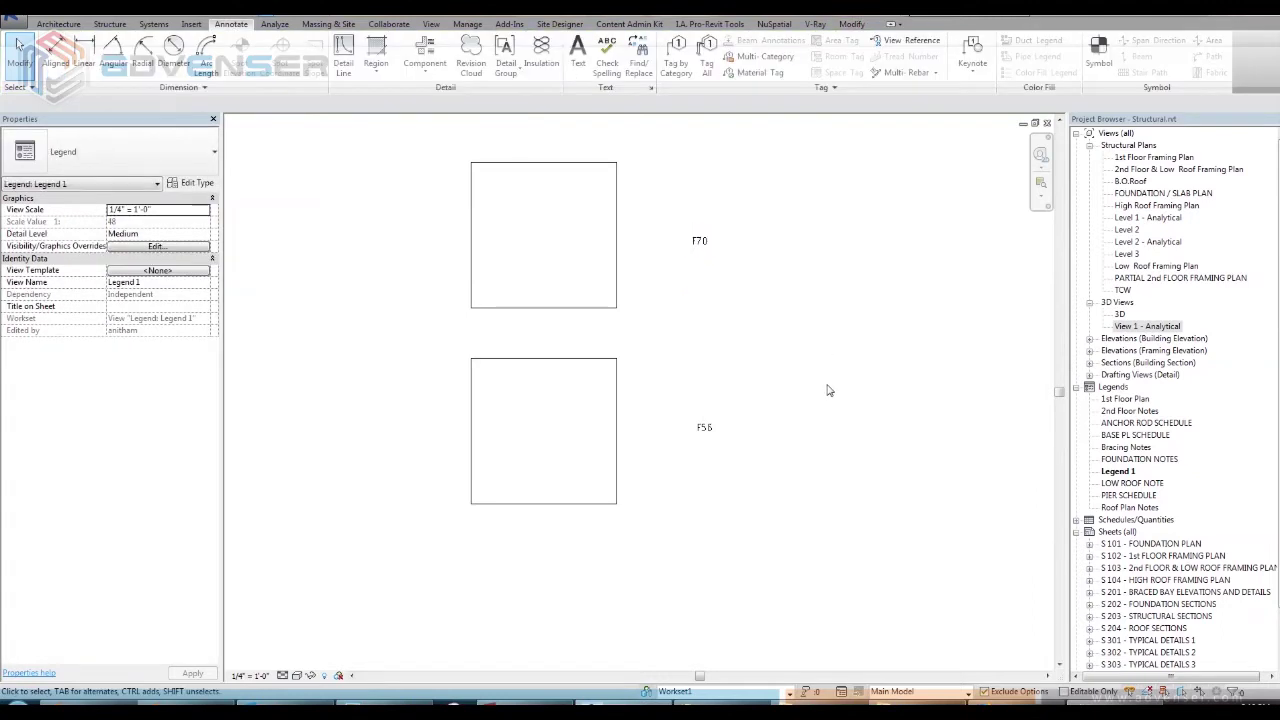
middle_click_drag(764, 404, 776, 397)
left_click_drag(728, 229, 733, 229)
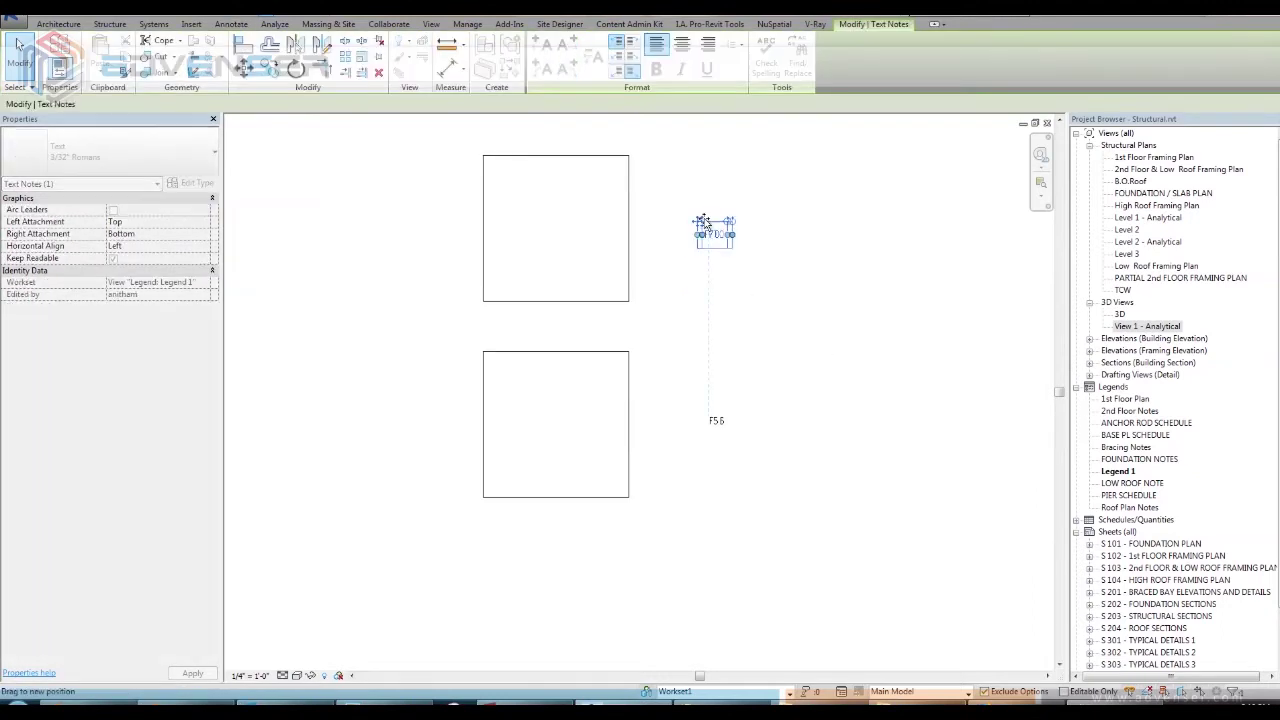
left_click(818, 404)
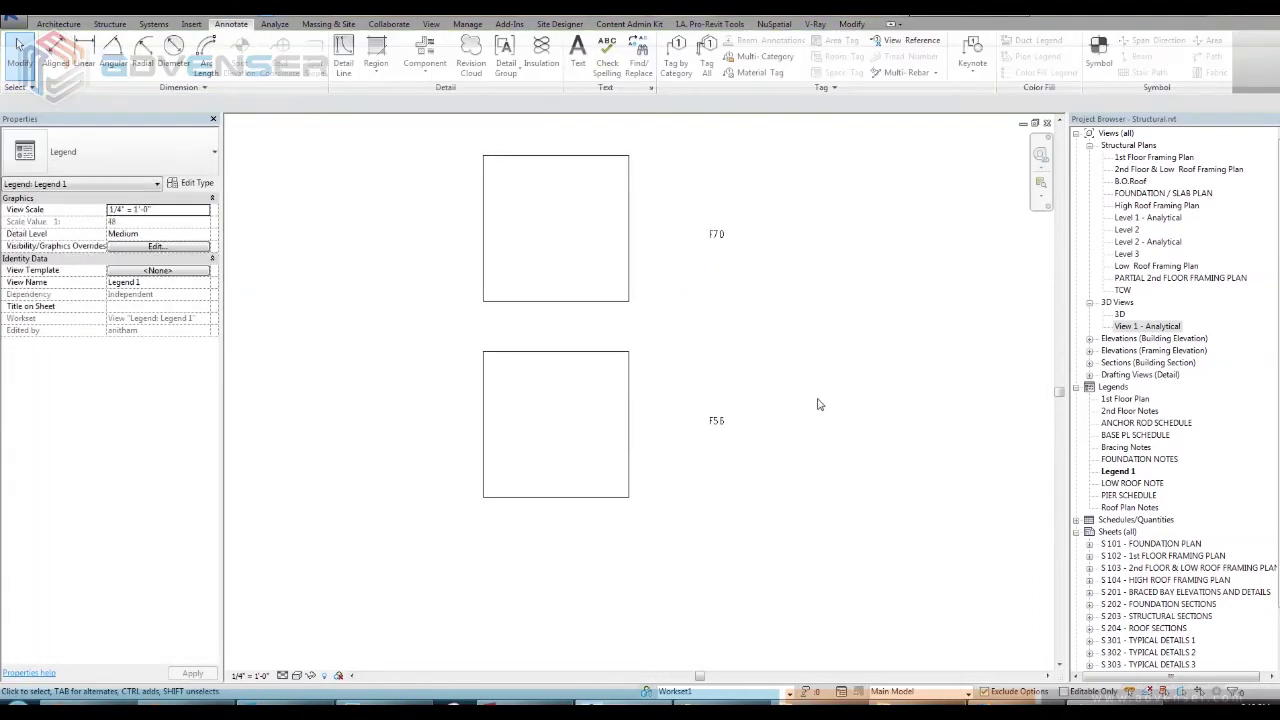
Change the lower legend component's family type to Footing-Rectangular : F56.
left_click(591, 363)
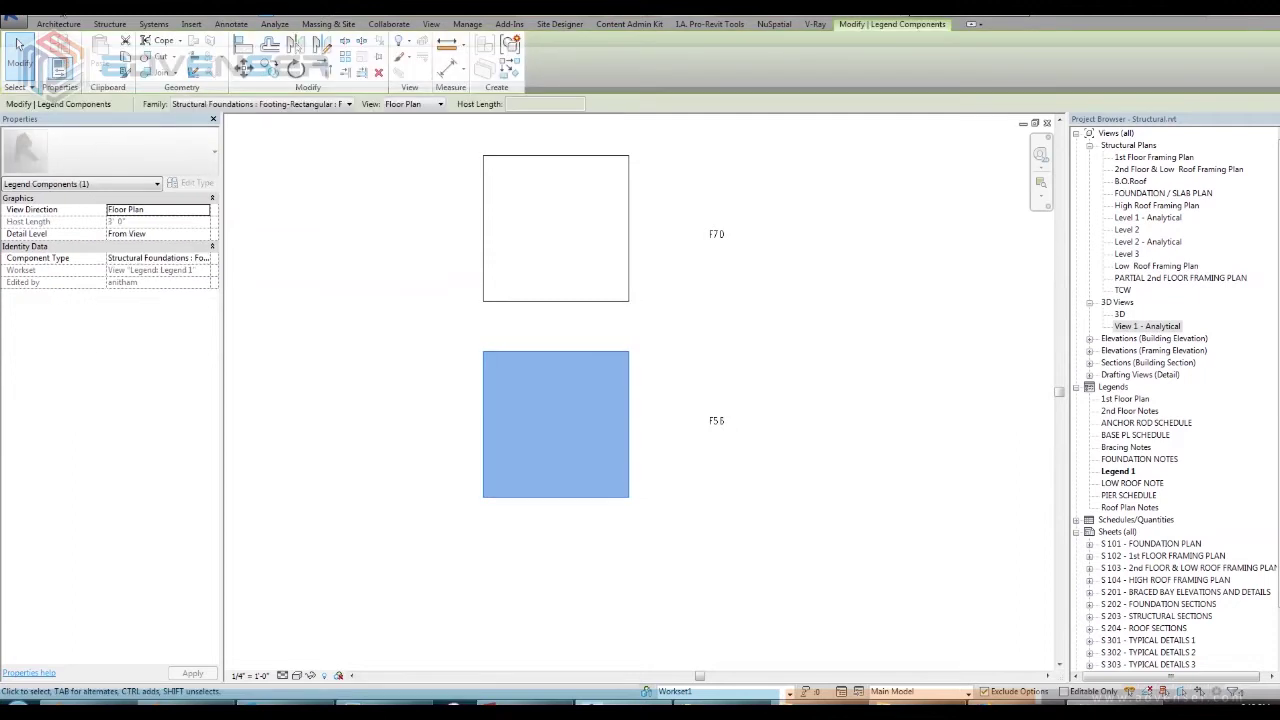
left_click(245, 106)
scroll(290, 150, "up", 2)
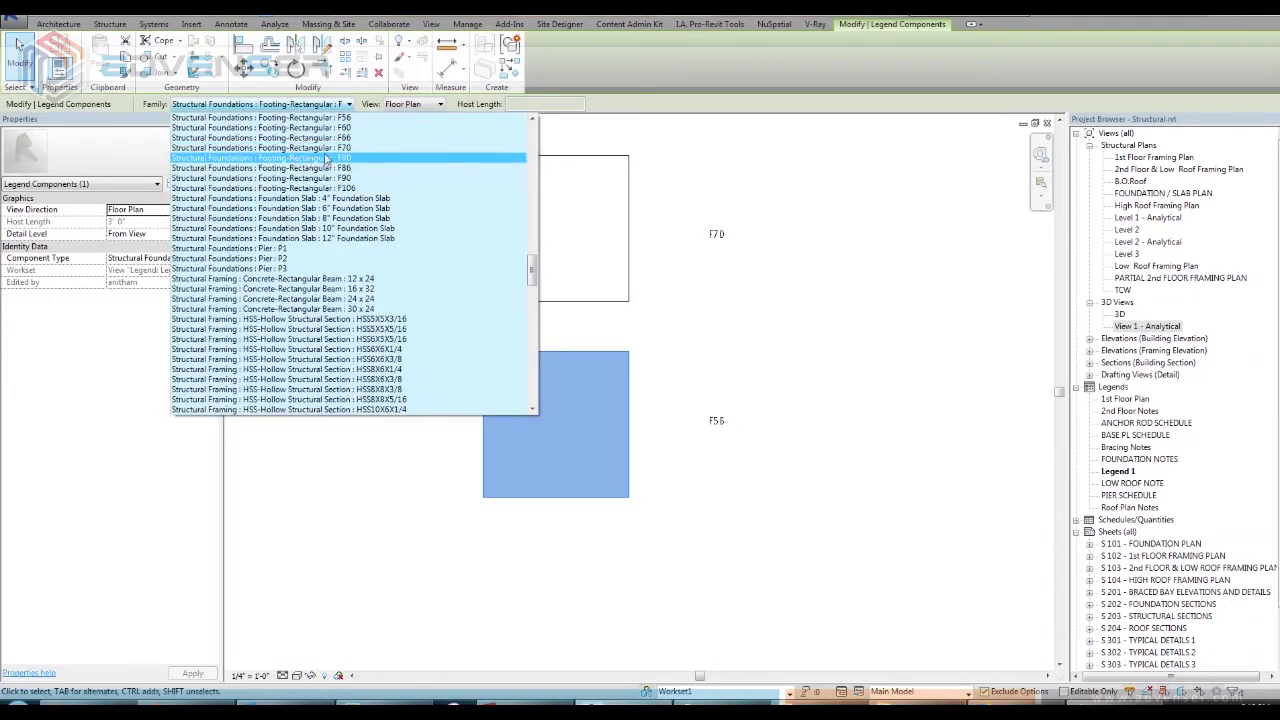
scroll(340, 145, "up", 1)
left_click(353, 147)
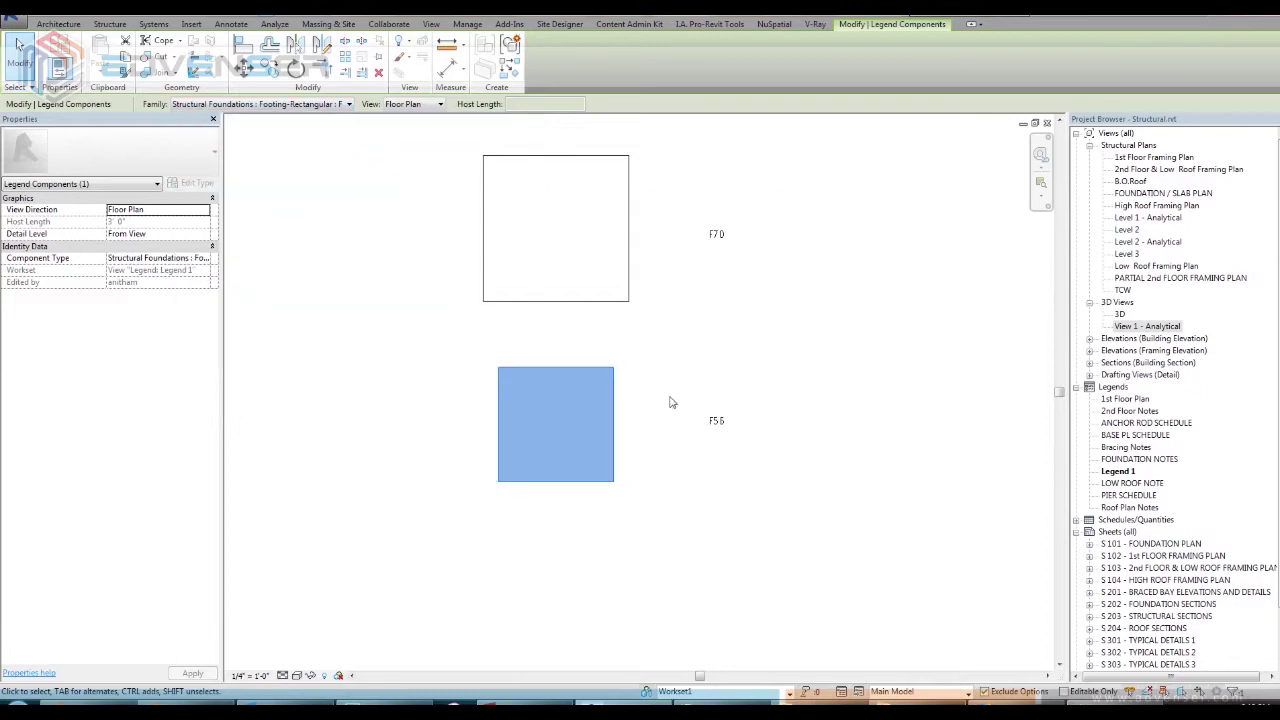
left_click(658, 372)
Override the upper F70 legend footing's projection line color to Red for this element in the view.
left_click(625, 300)
right_click(625, 299)
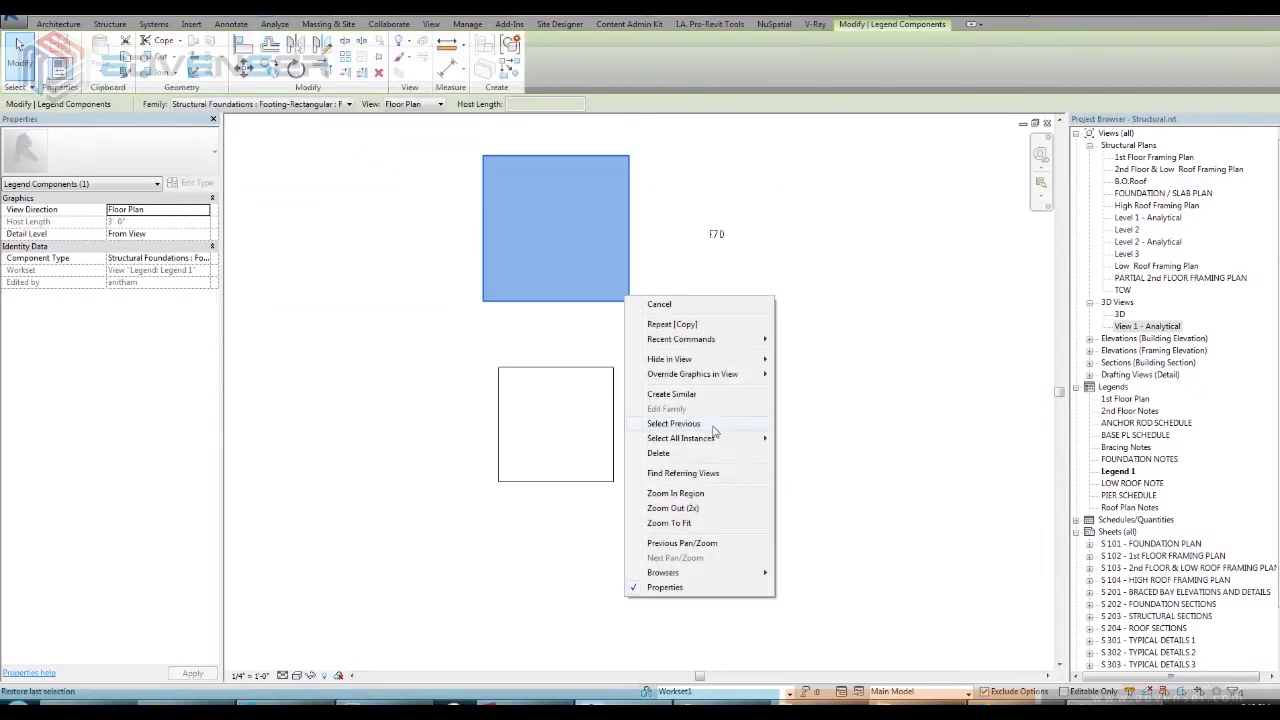
mouse_move(709, 374)
left_click(808, 373)
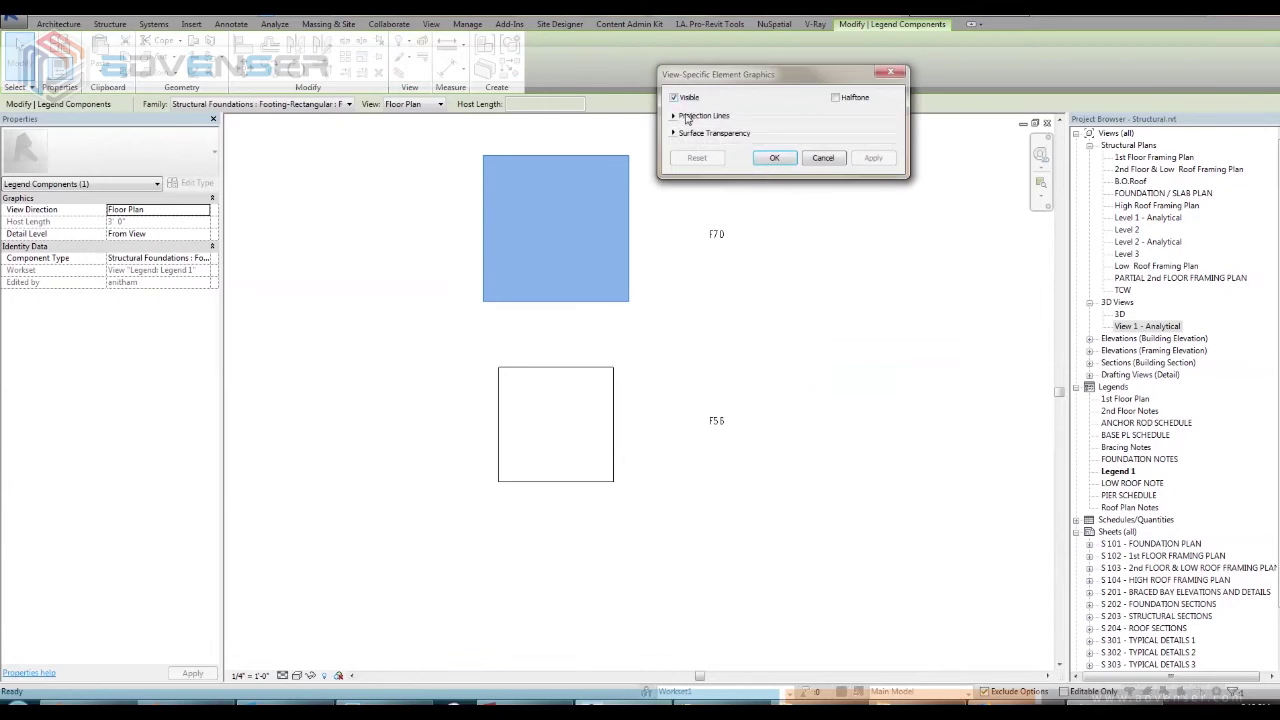
left_click(674, 116)
left_click(760, 158)
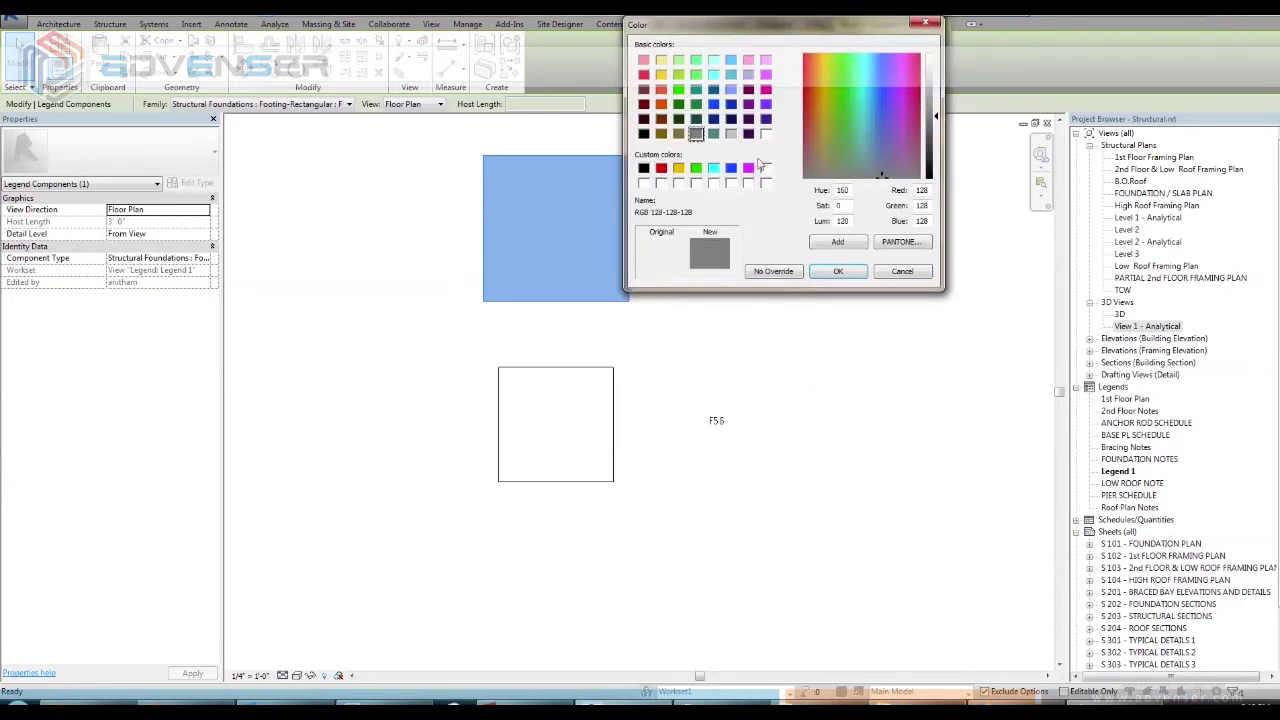
left_click(644, 75)
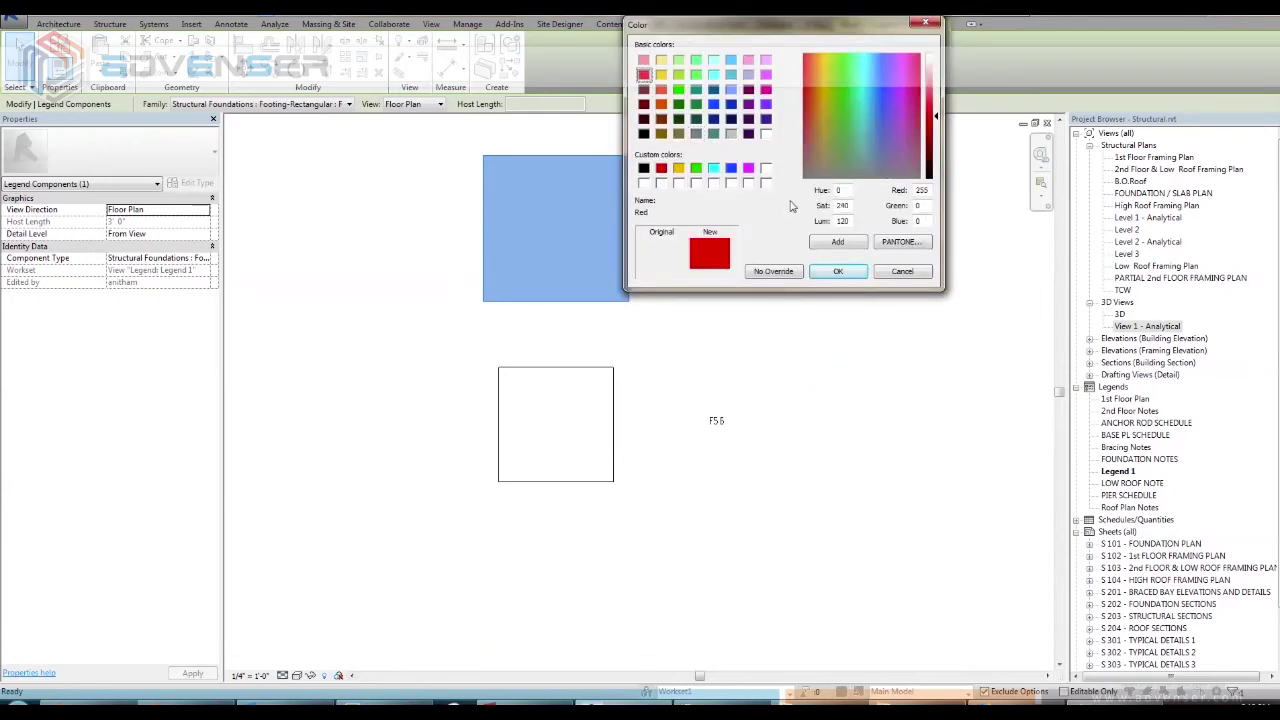
left_click(837, 271)
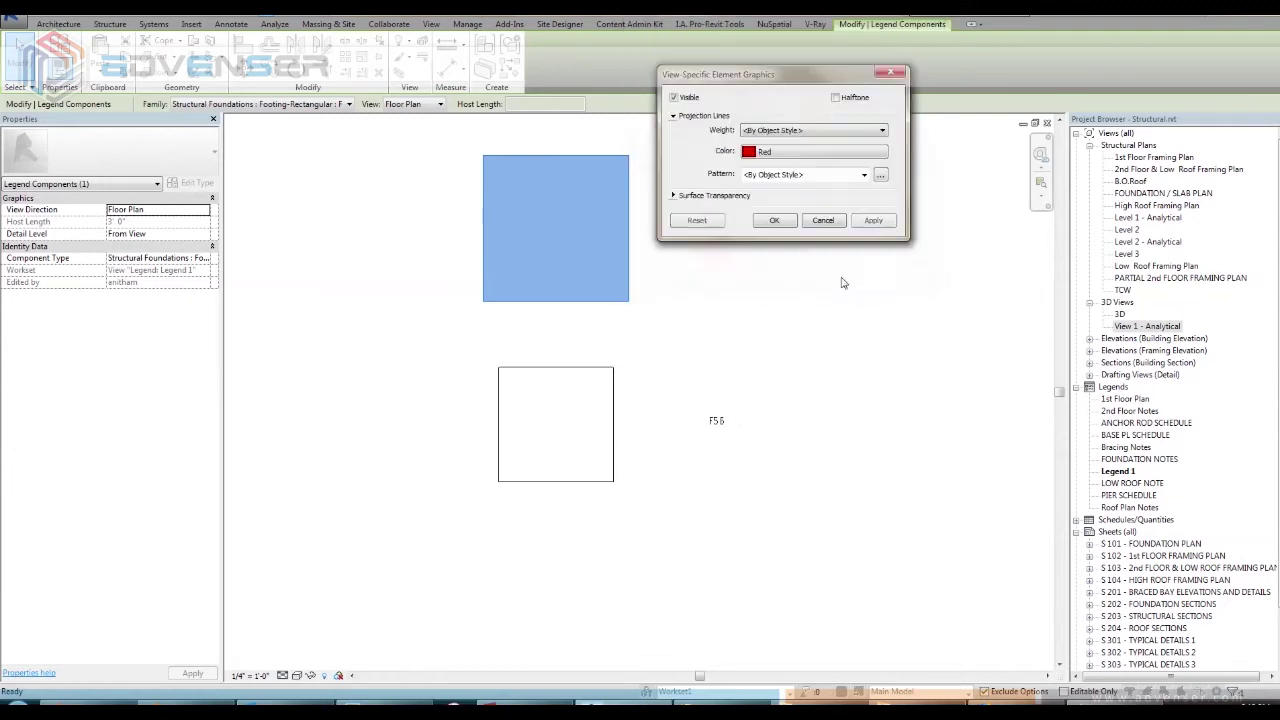
Set the F70 legend footing's projection line pattern to Hidden and apply the element override.
left_click(785, 172)
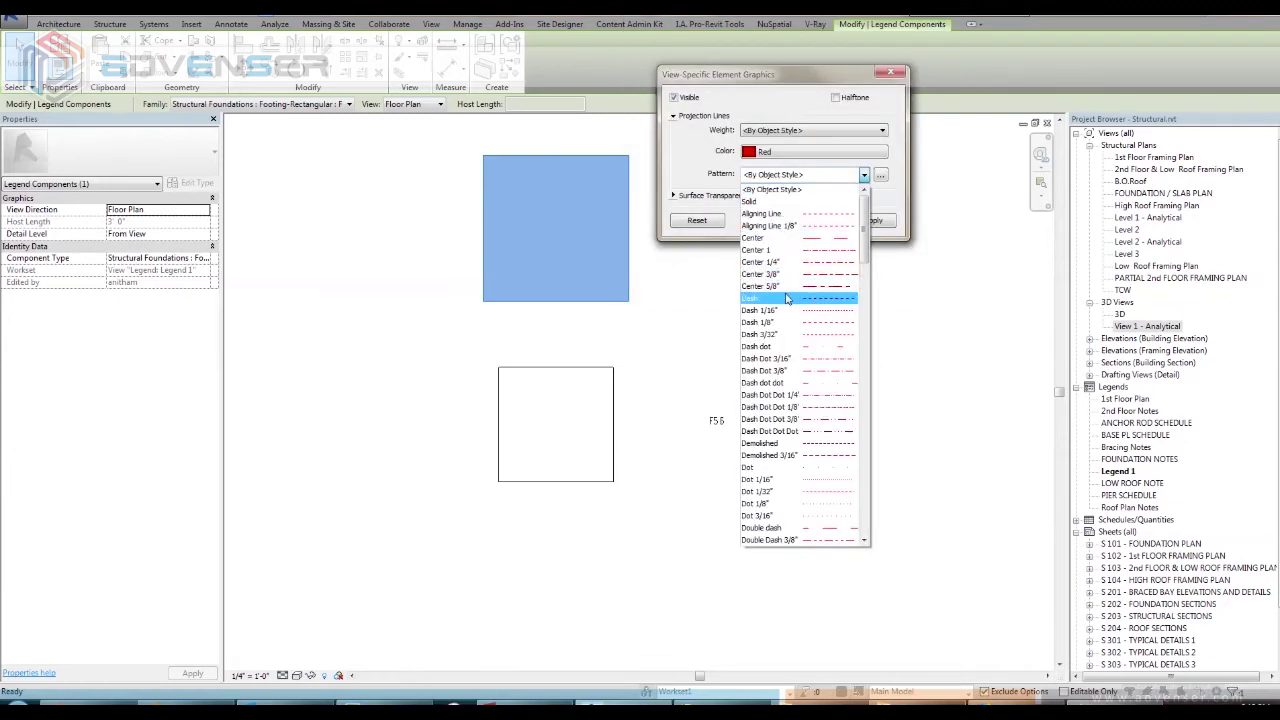
scroll(787, 298, "down", 2)
scroll(790, 300, "down", 7)
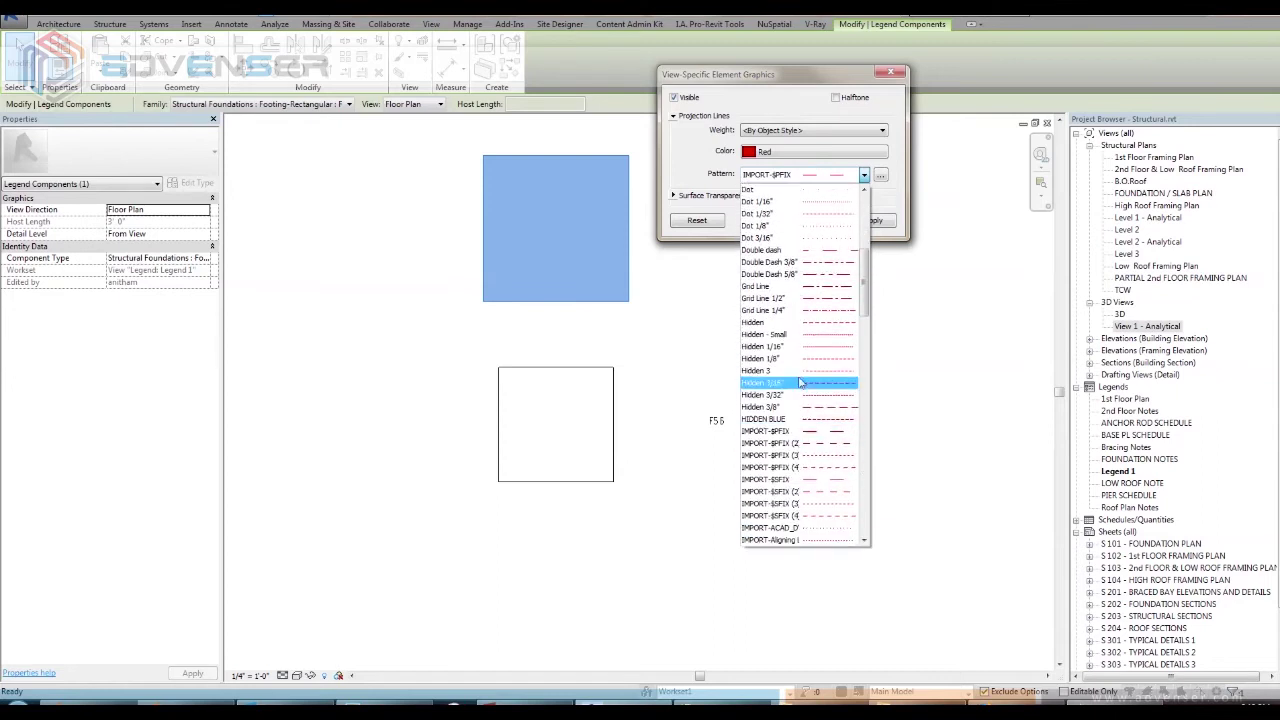
left_click(816, 345)
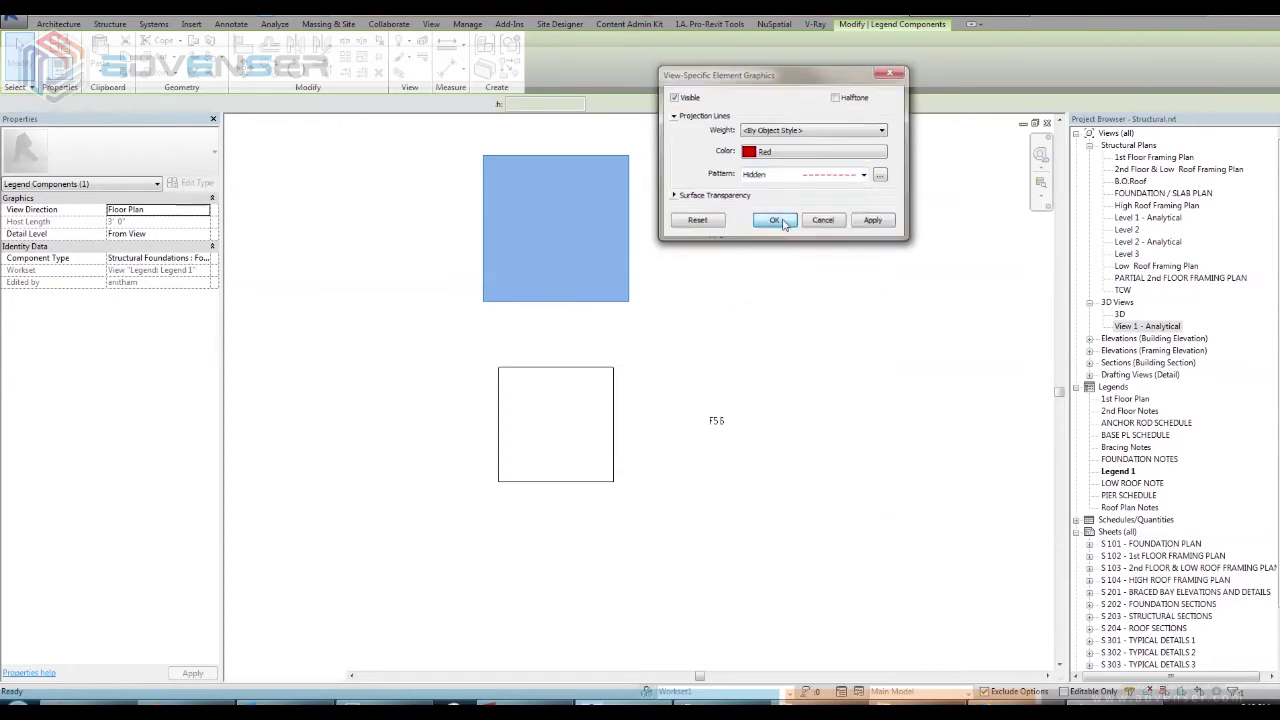
left_click(786, 222)
left_click(694, 320)
Override the lower F56 legend footing's projection line color to Blue for this element in the view.
left_click(605, 378)
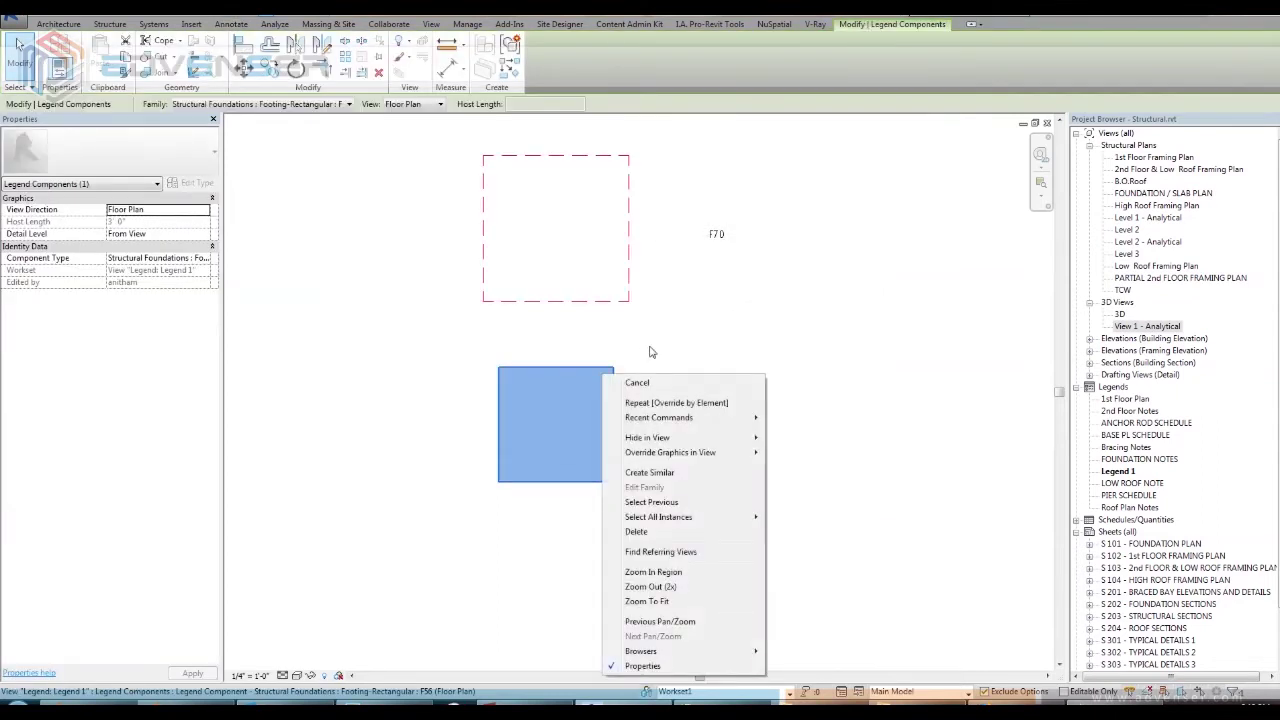
right_click(603, 374)
mouse_move(740, 453)
left_click(816, 452)
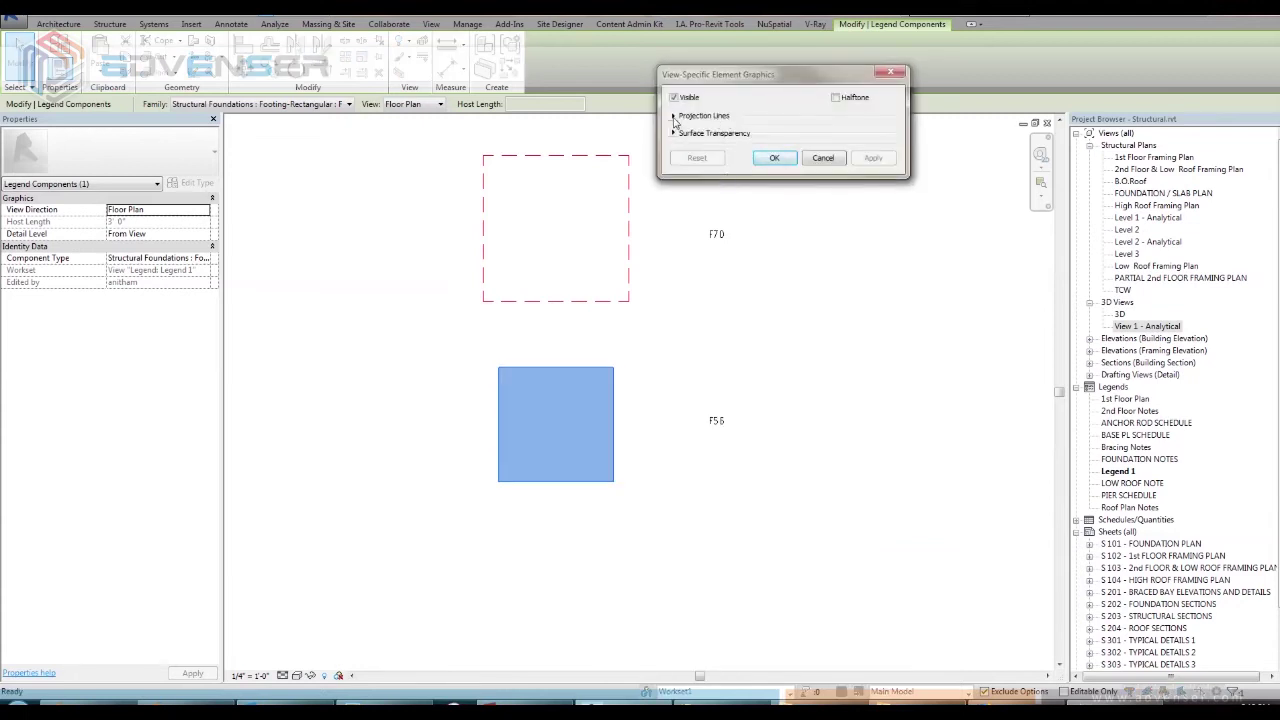
left_click(674, 116)
left_click(759, 152)
left_click(731, 167)
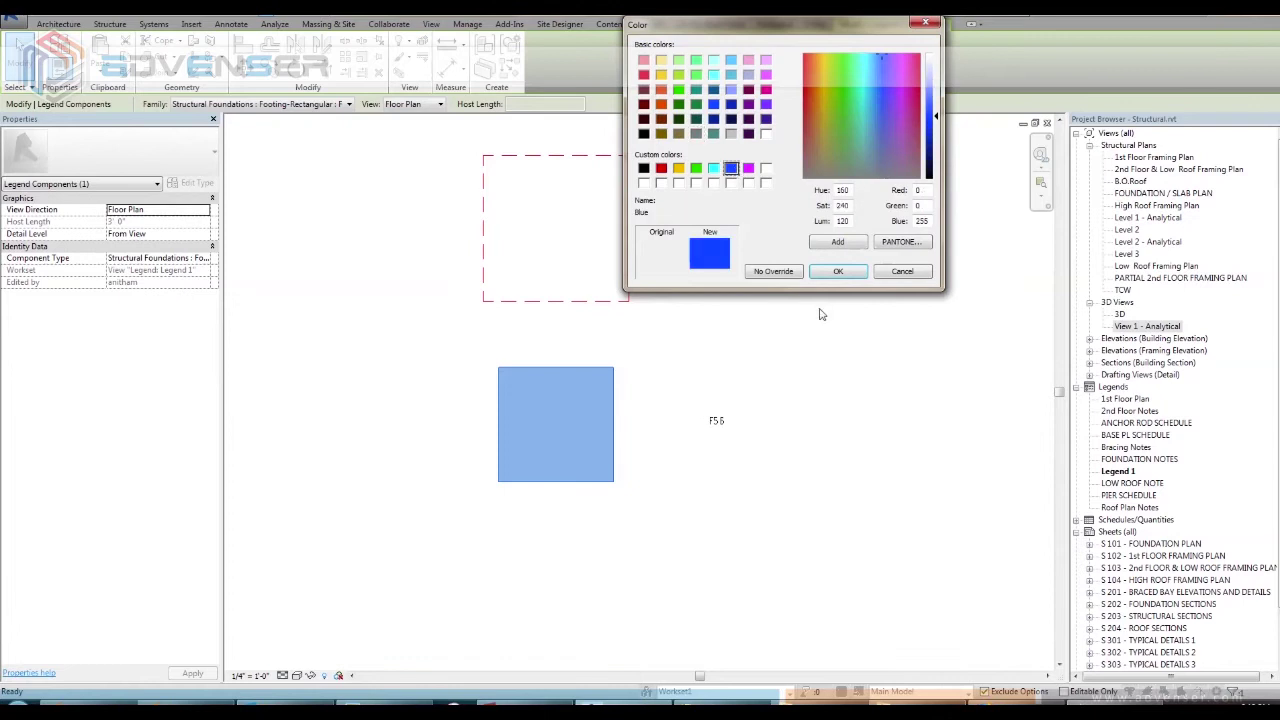
left_click(839, 271)
Set the F56 legend footing's projection line pattern to Hidden and apply the element override.
left_click(807, 177)
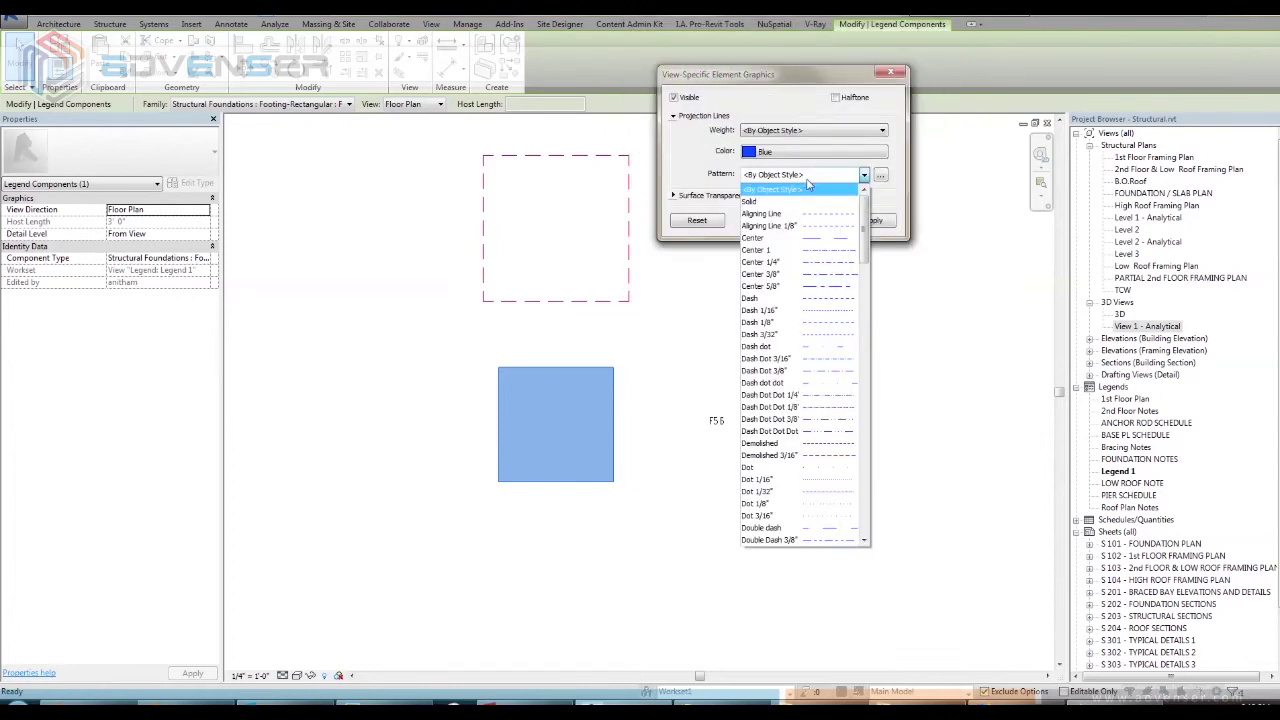
scroll(826, 494, "down", 6)
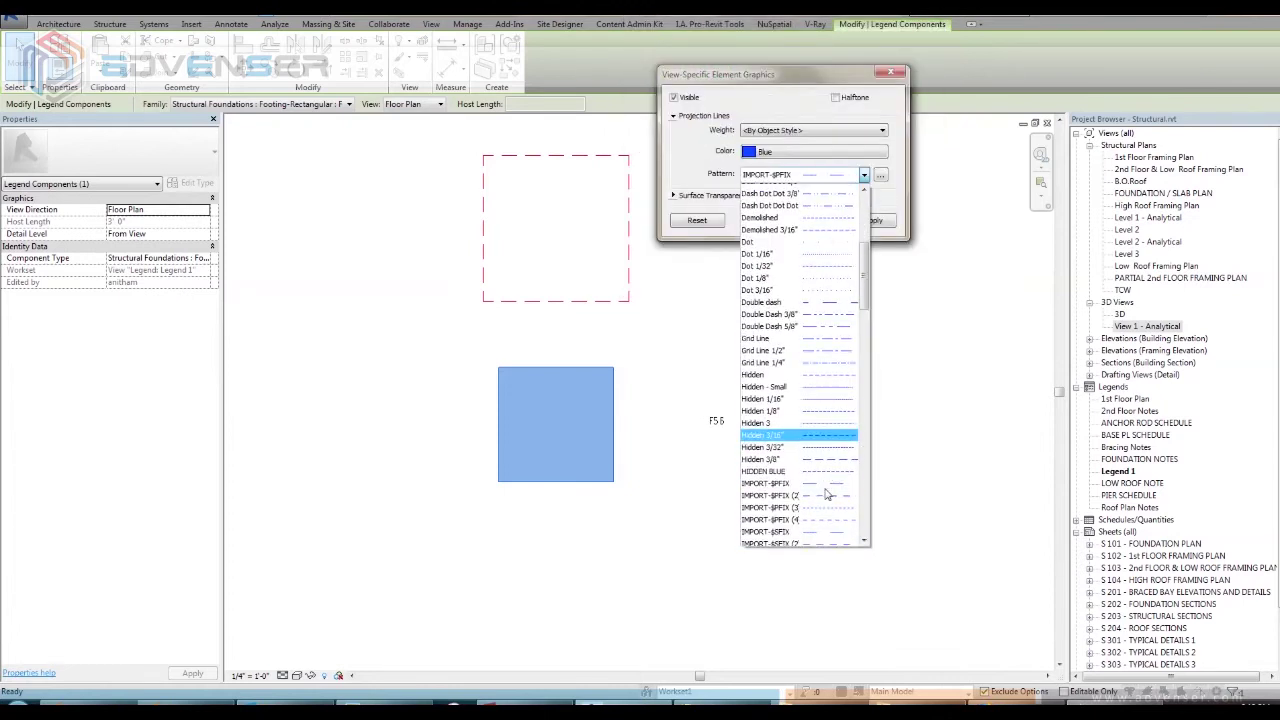
scroll(826, 494, "down", 3)
left_click(812, 360)
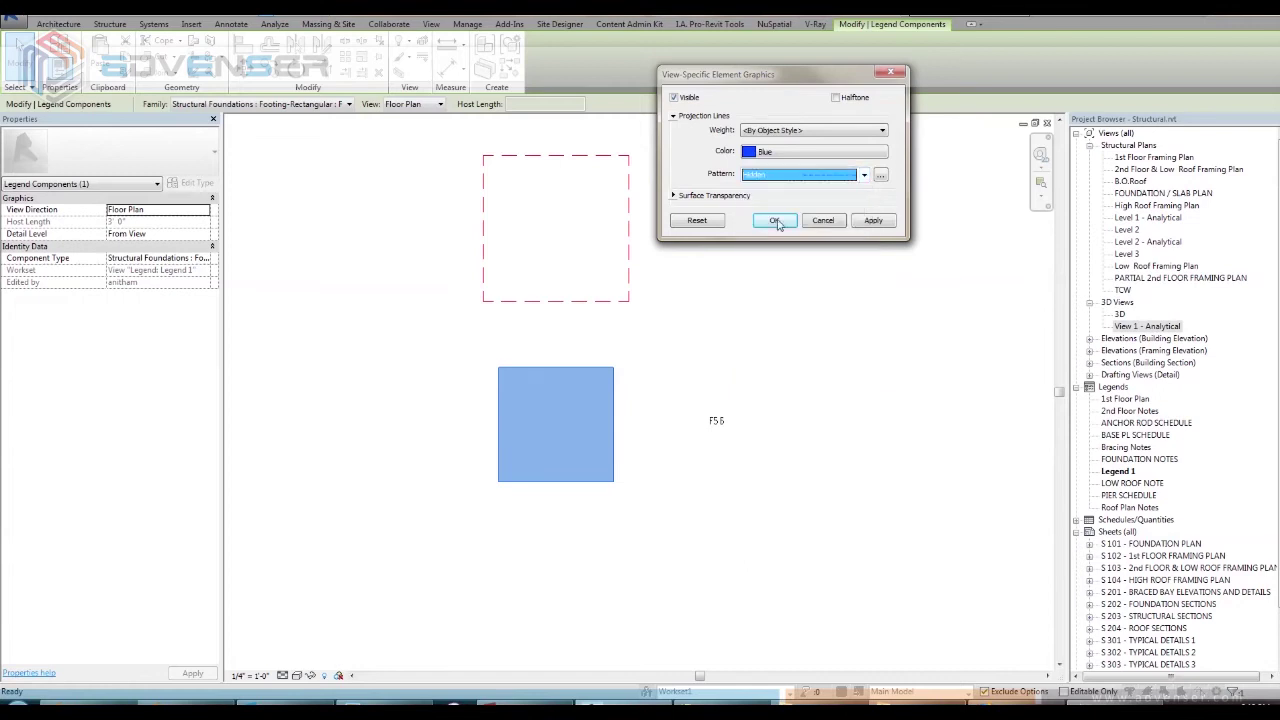
left_click(777, 223)
left_click(794, 329)
Tile the open windows to show Legend 1, the FOUNDATION / SLAB PLAN and the 3D view together.
mouse_move(794, 329)
middle_mouse_down()
mouse_move(834, 400)
mouse_move(824, 443)
mouse_move(715, 453)
middle_mouse_up()
scroll(847, 441, "down", 1)
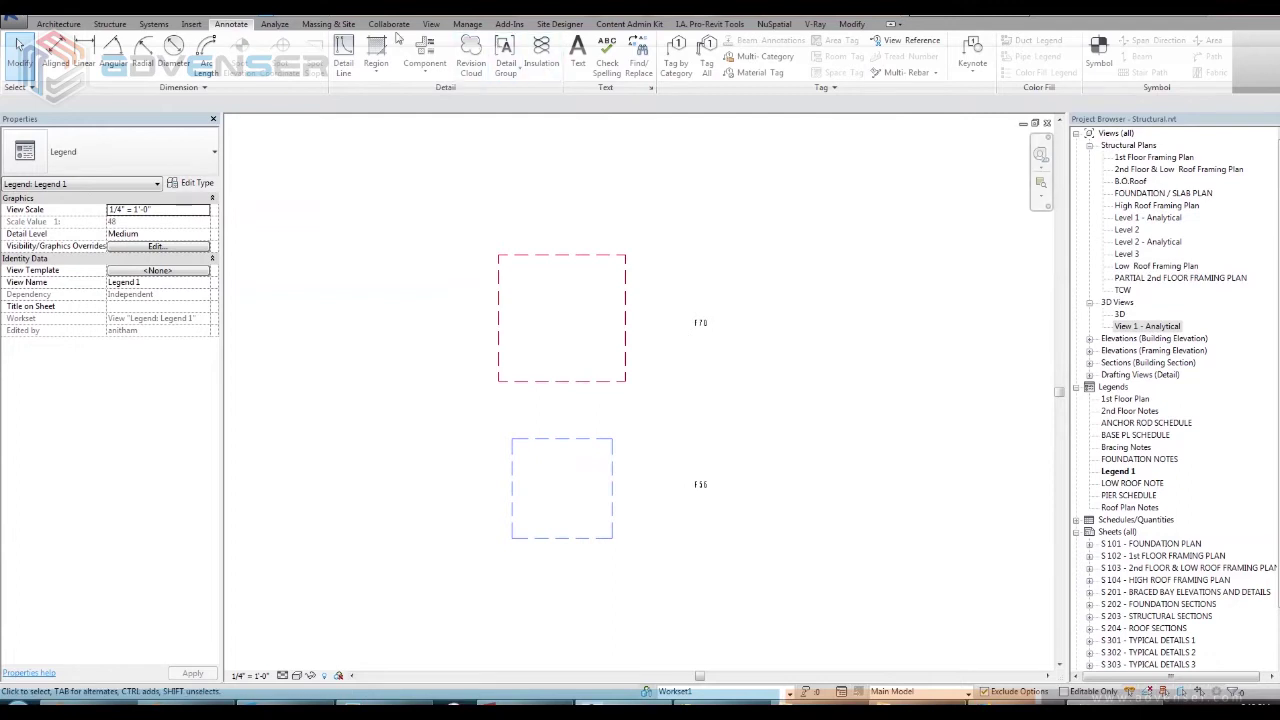
left_click(430, 23)
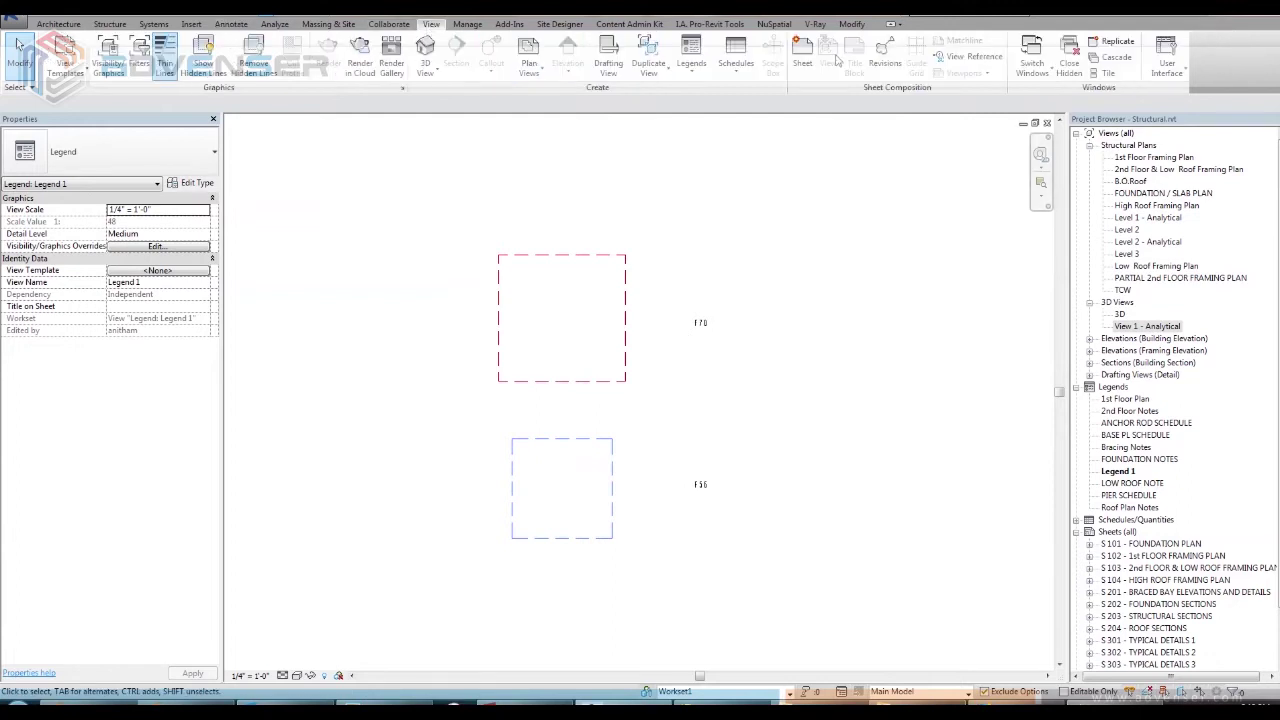
left_click(1106, 73)
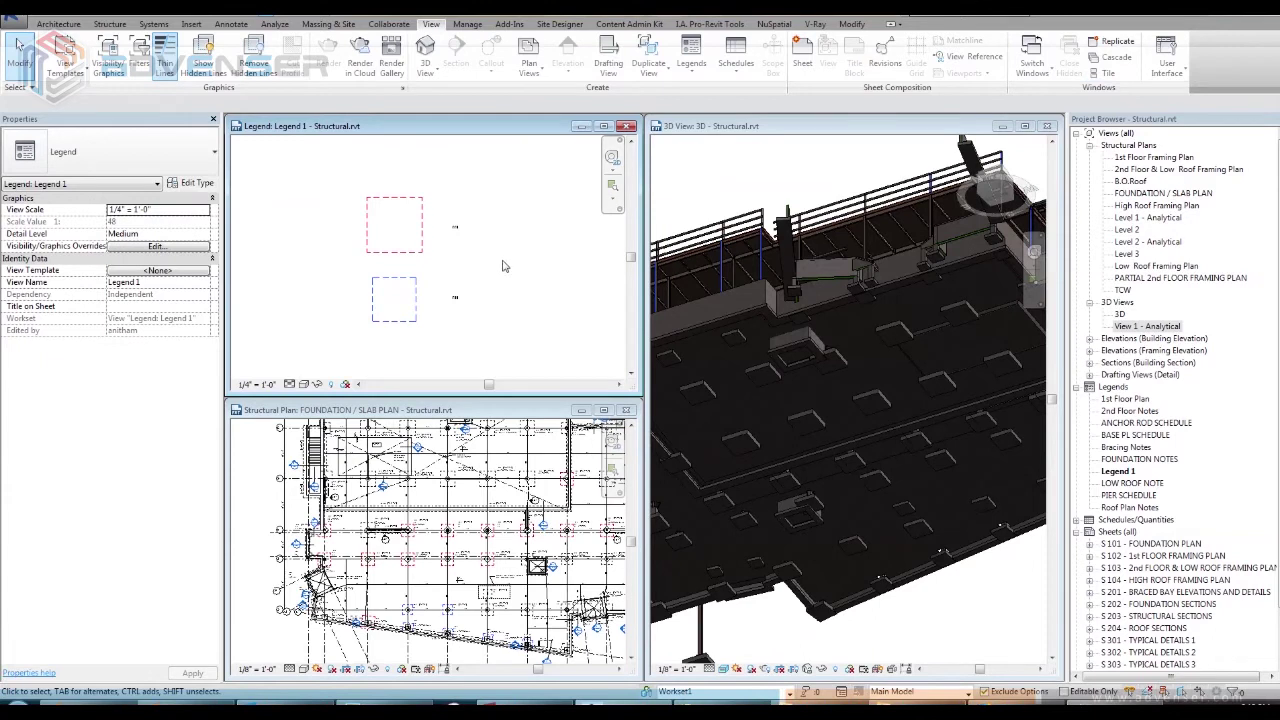
middle_click_drag(481, 314, 521, 357)
Switch the 3D view's visual style to Hidden Line with the underside of the foundations in view.
middle_click_drag(760, 500, 748, 680, "shift")
left_click(722, 669)
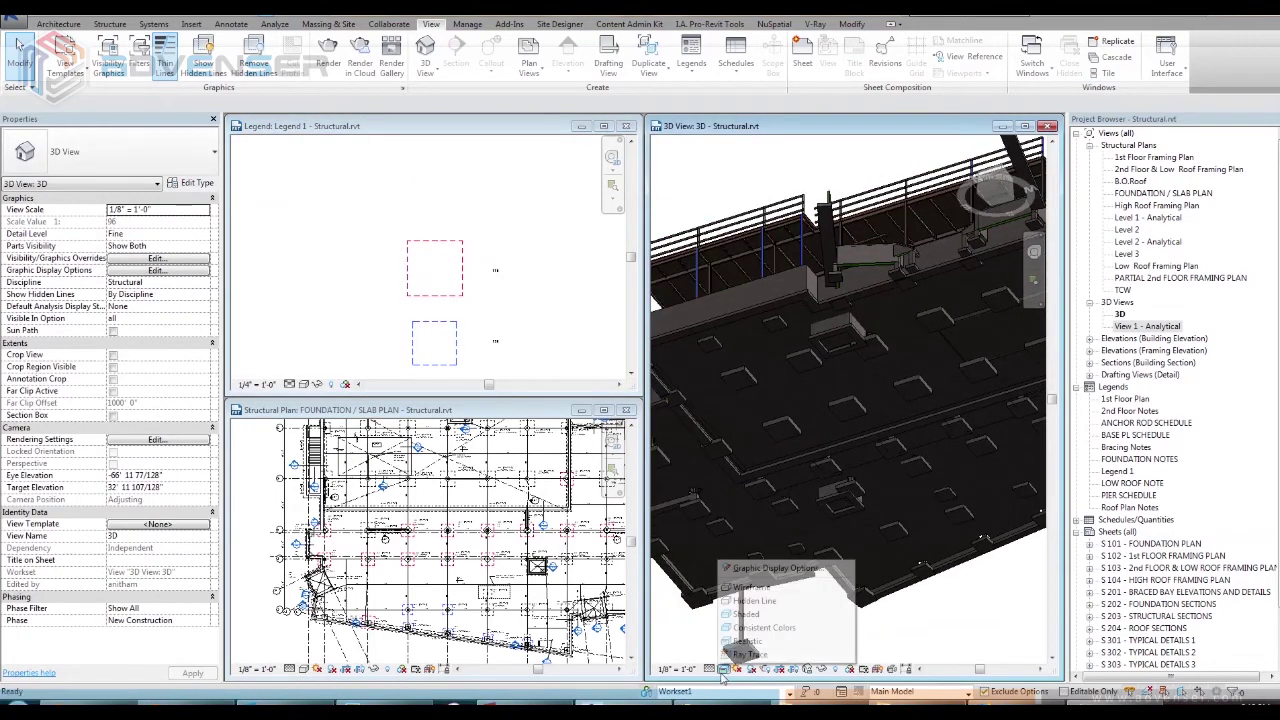
left_click(770, 597)
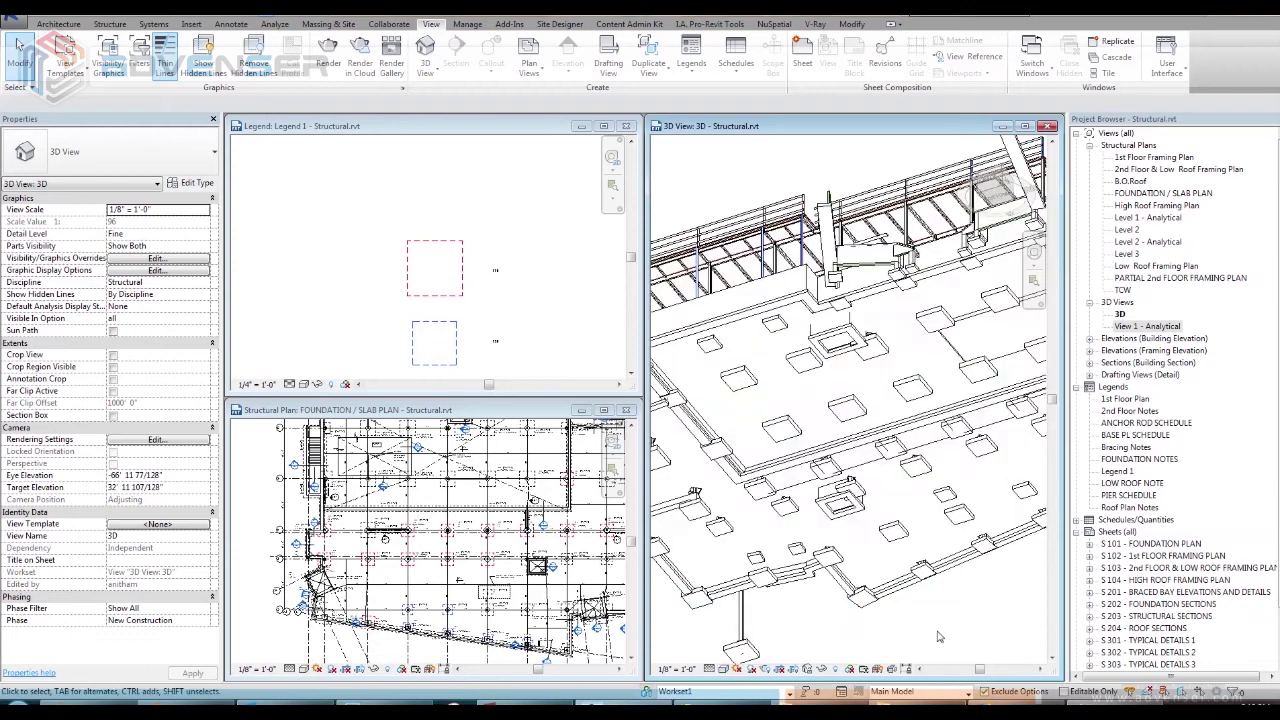
scroll(938, 636, "down", 2)
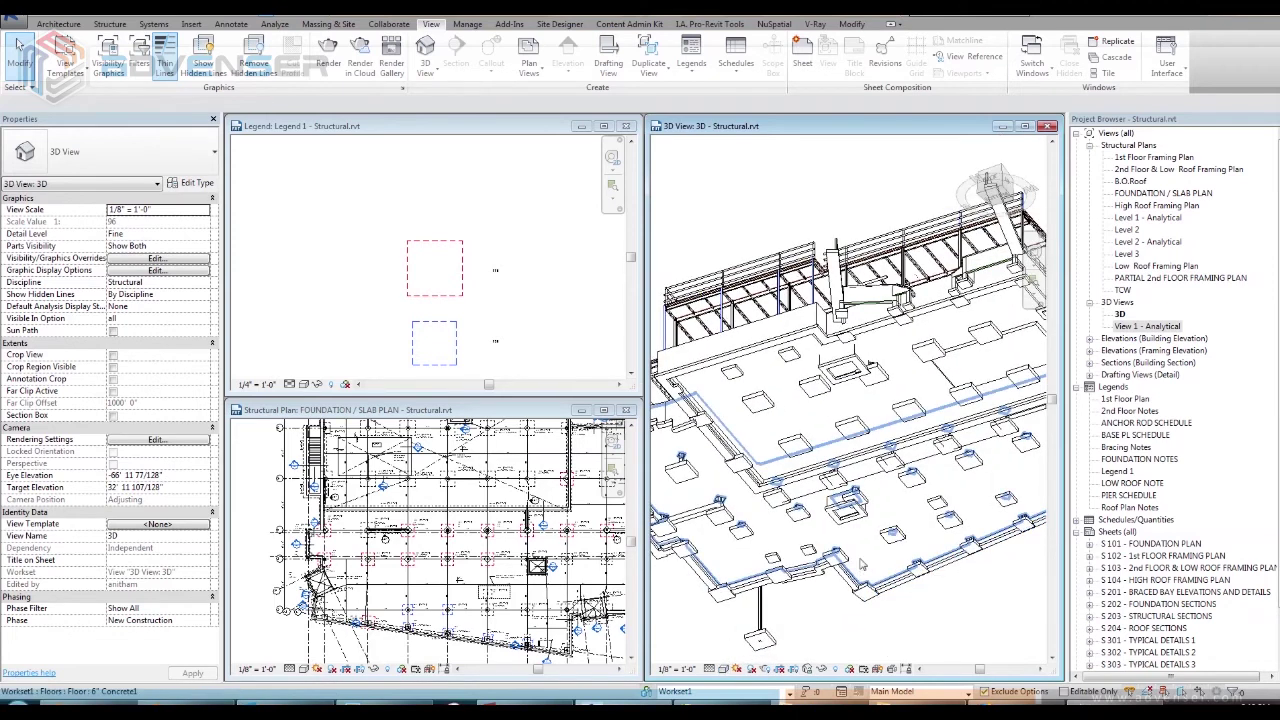
Create a view template named Foundation from the current 3D view.
key("v")
key("g")
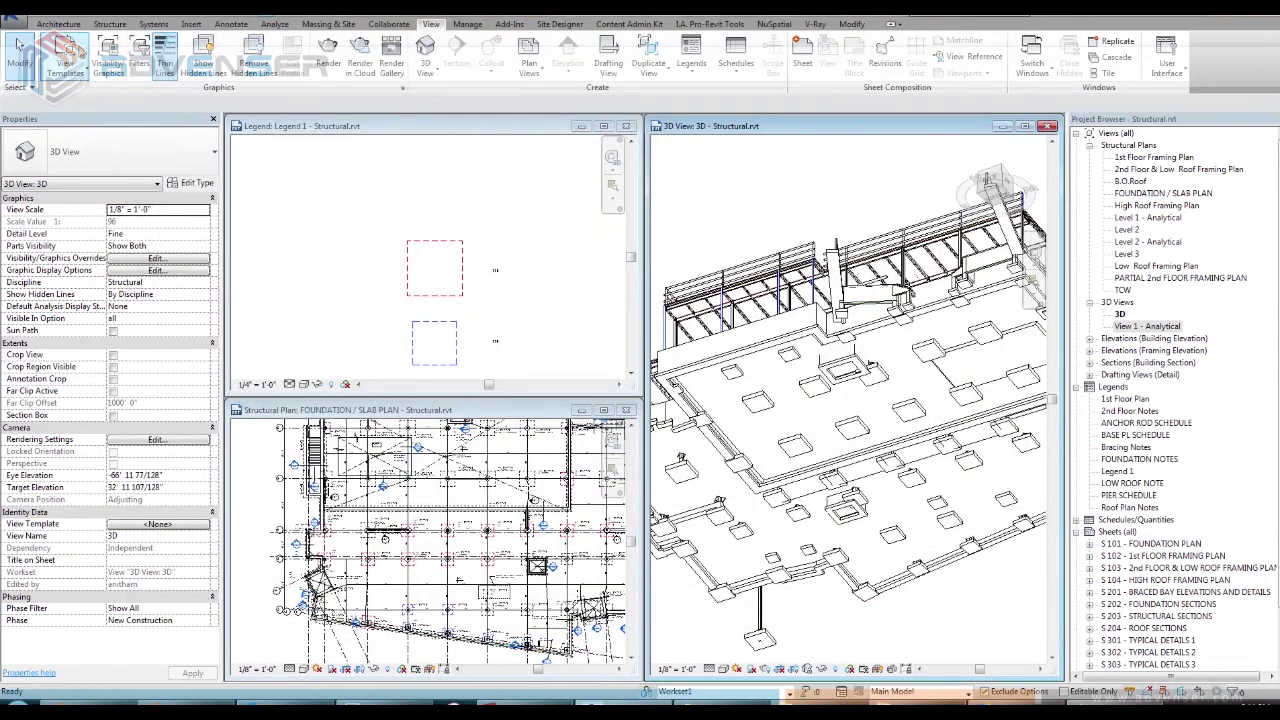
left_click(75, 62)
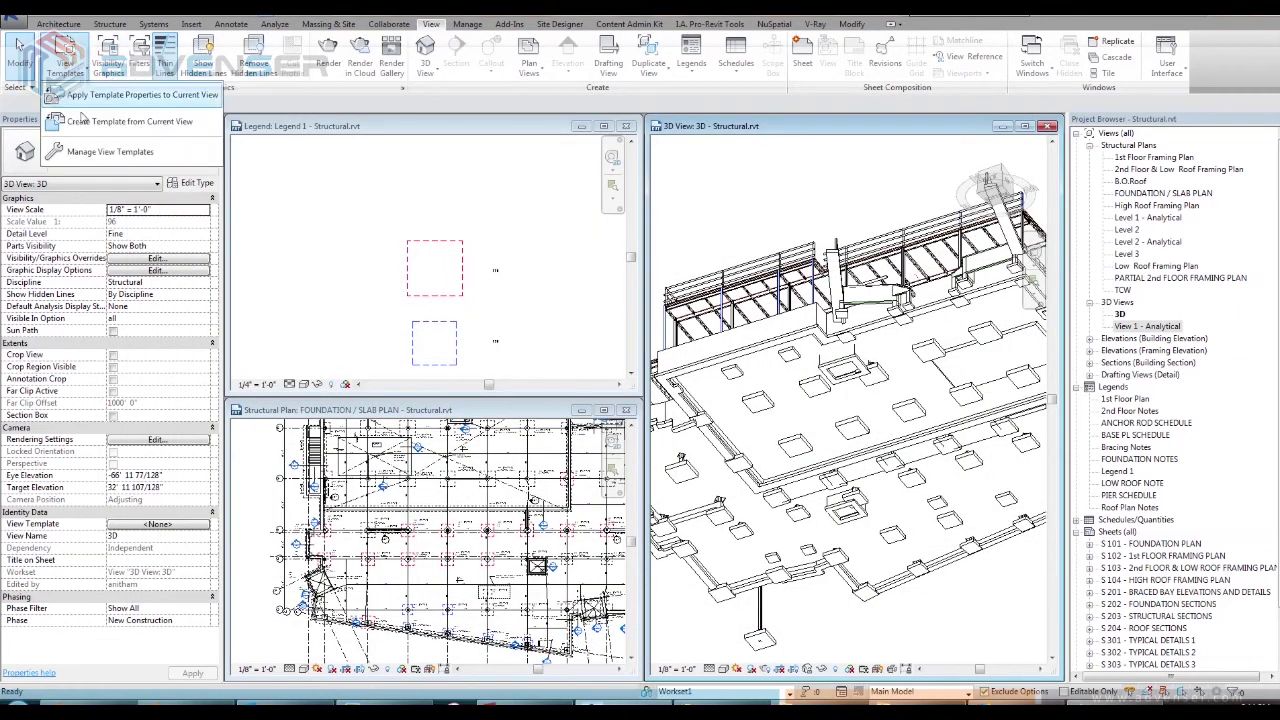
left_click(130, 121)
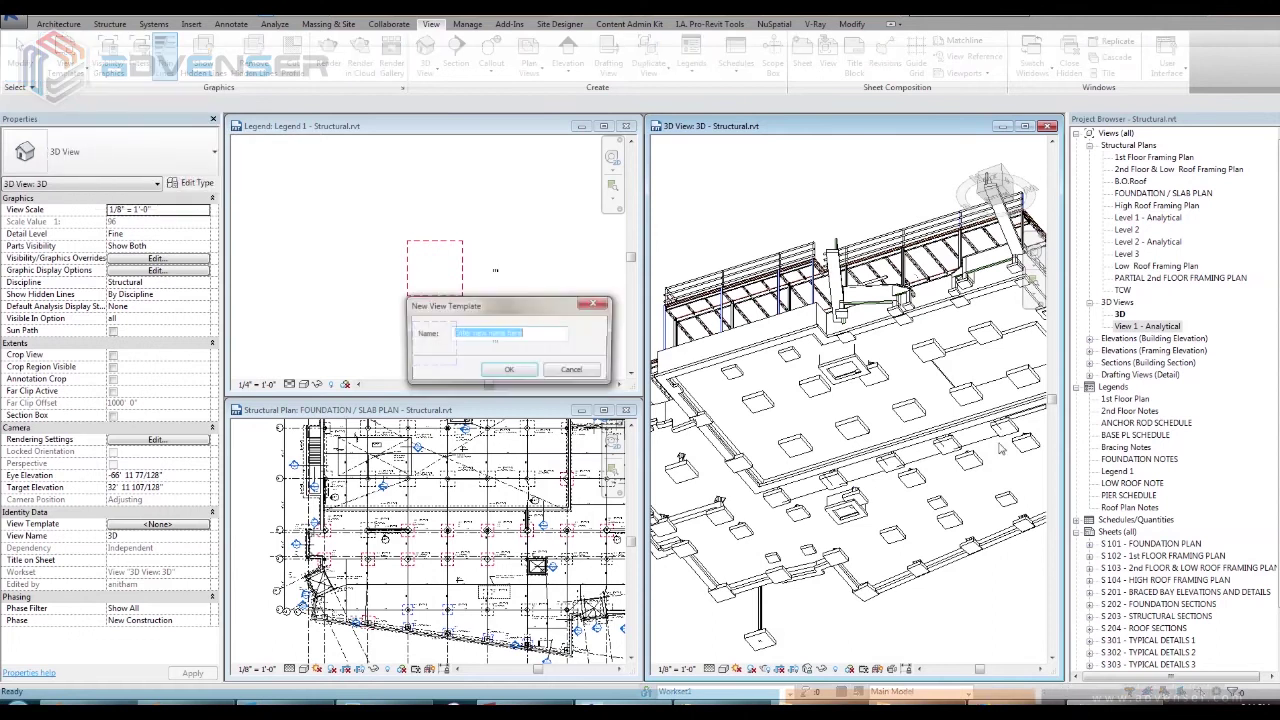
type("Foundation")
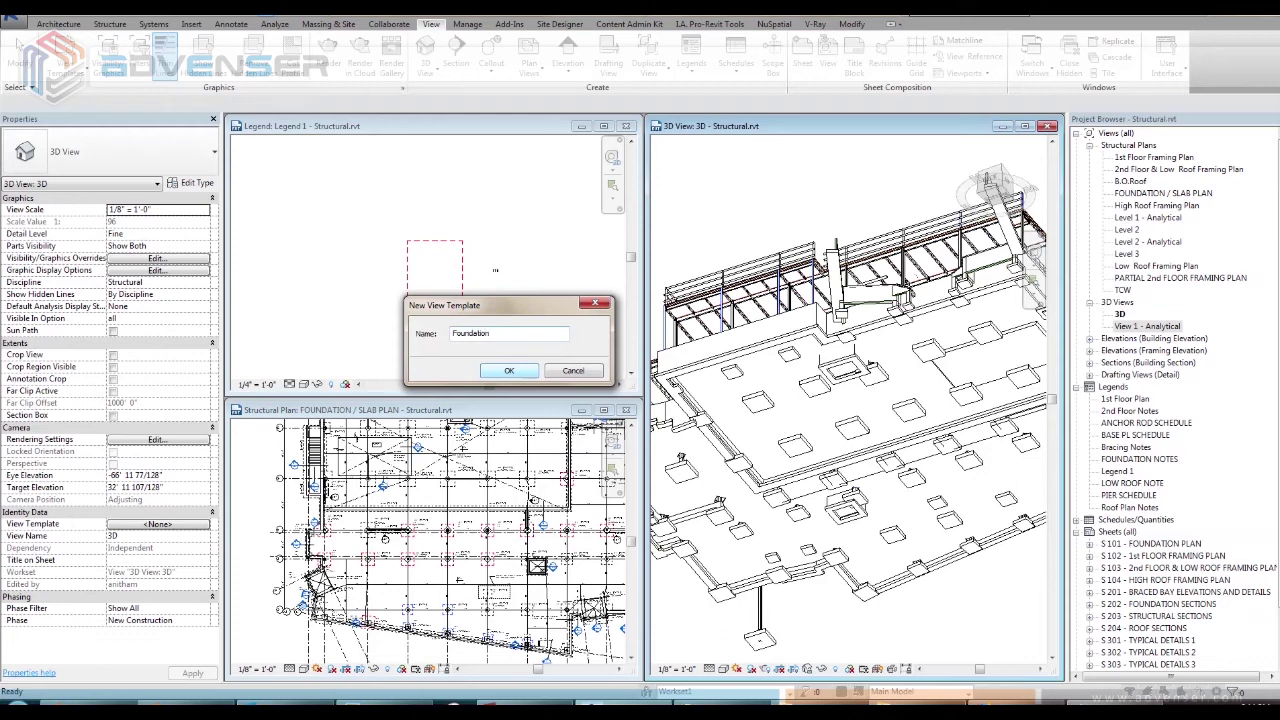
left_click(510, 370)
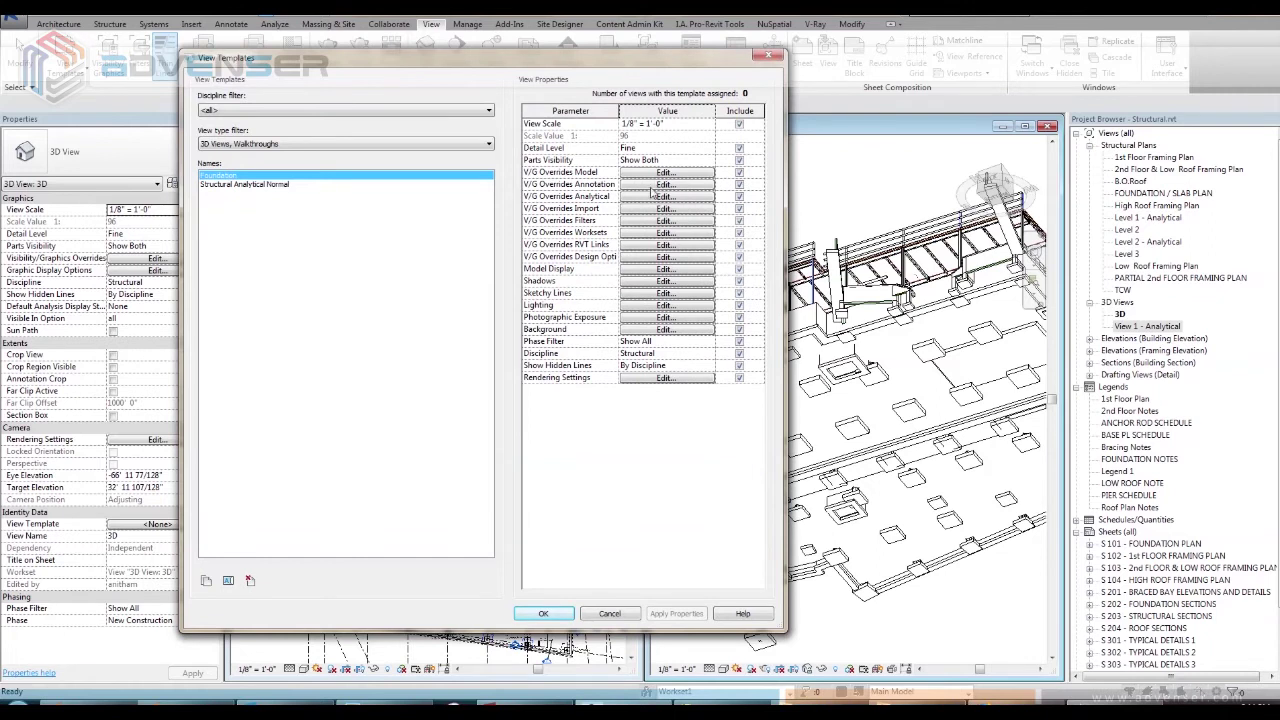
Add the F70 and F56 filters to the Foundation template's filter overrides.
left_click(660, 220)
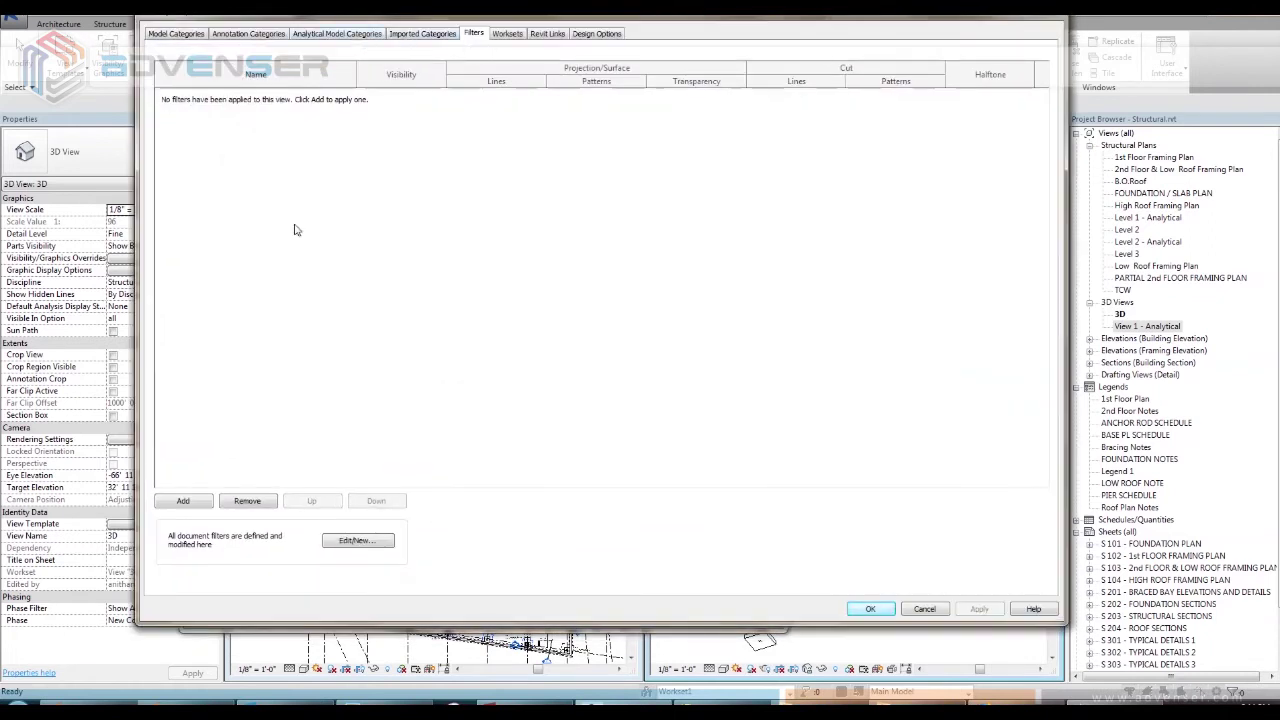
left_click(170, 500)
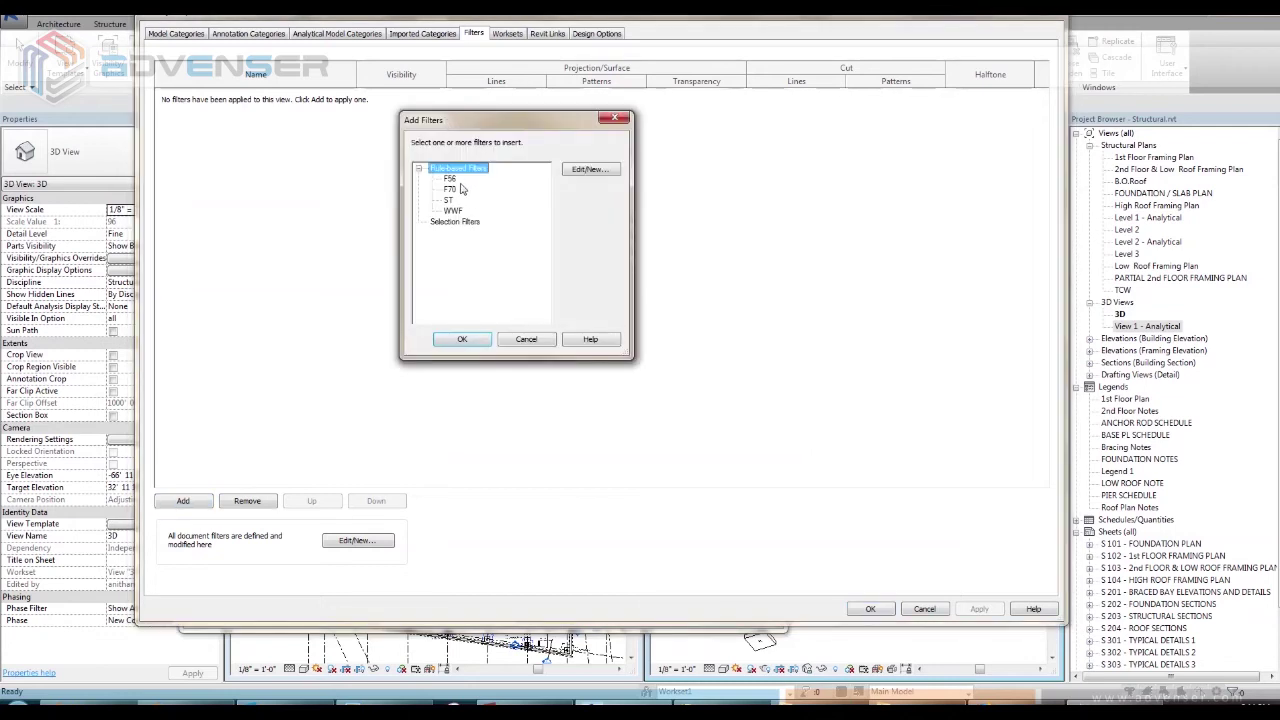
left_click(463, 338)
Override the F70 filter's projection line color to Red in the Foundation template.
left_click(505, 94)
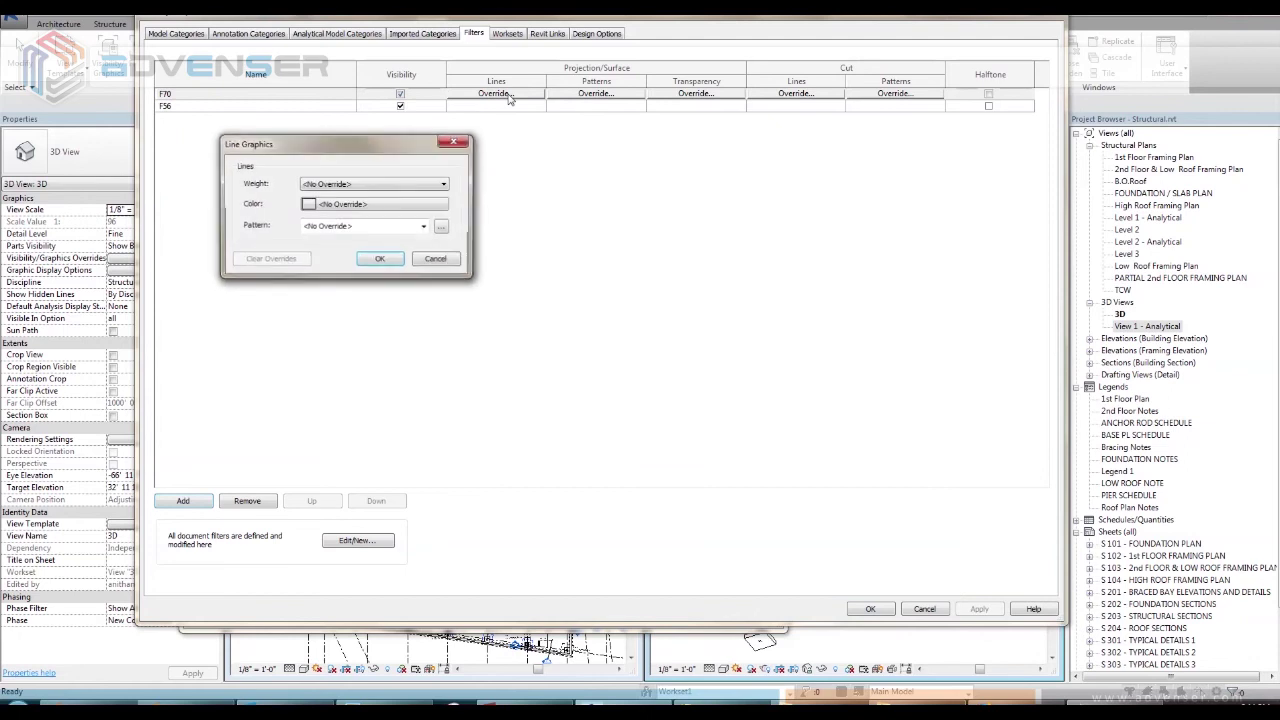
left_click(342, 210)
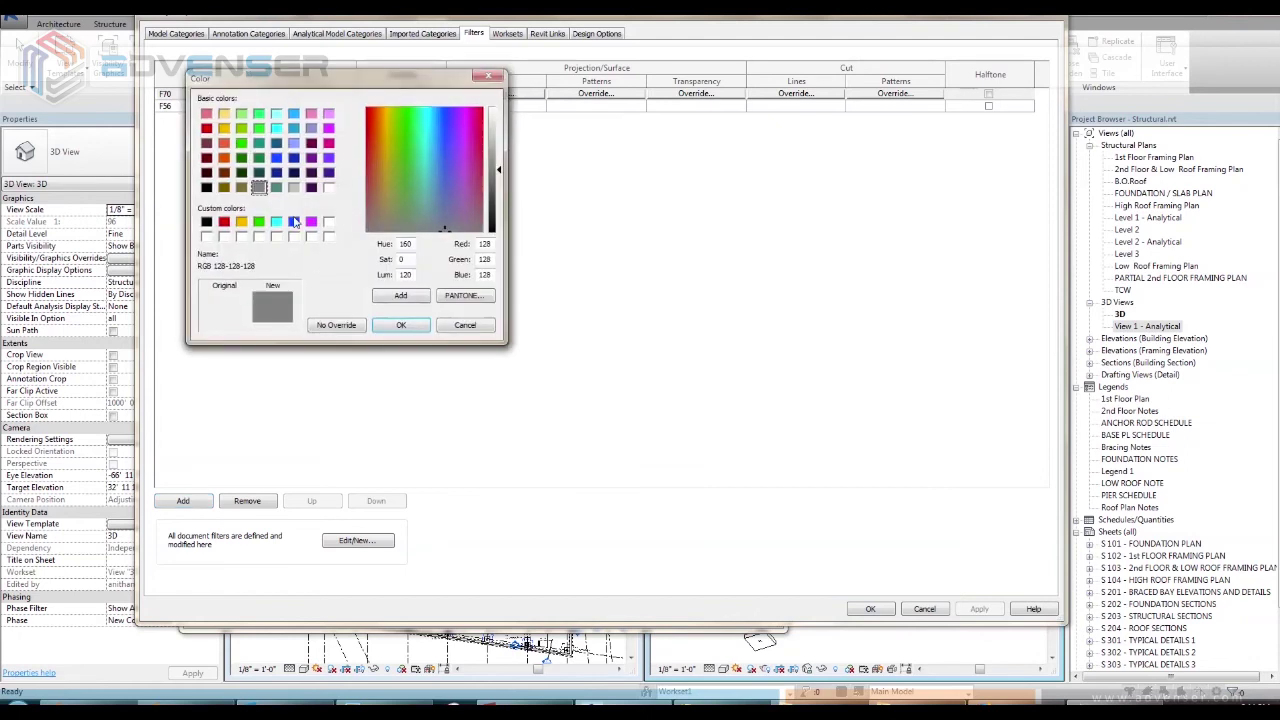
left_click(206, 128)
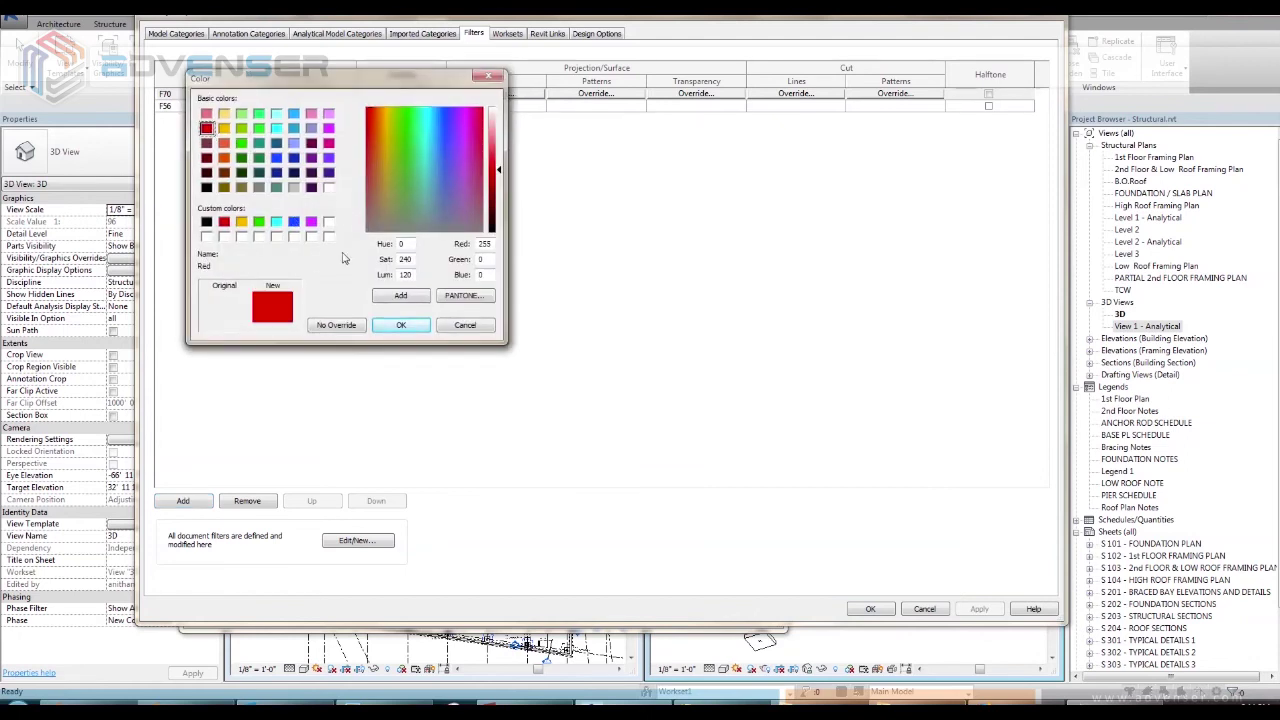
left_click(402, 325)
left_click(378, 259)
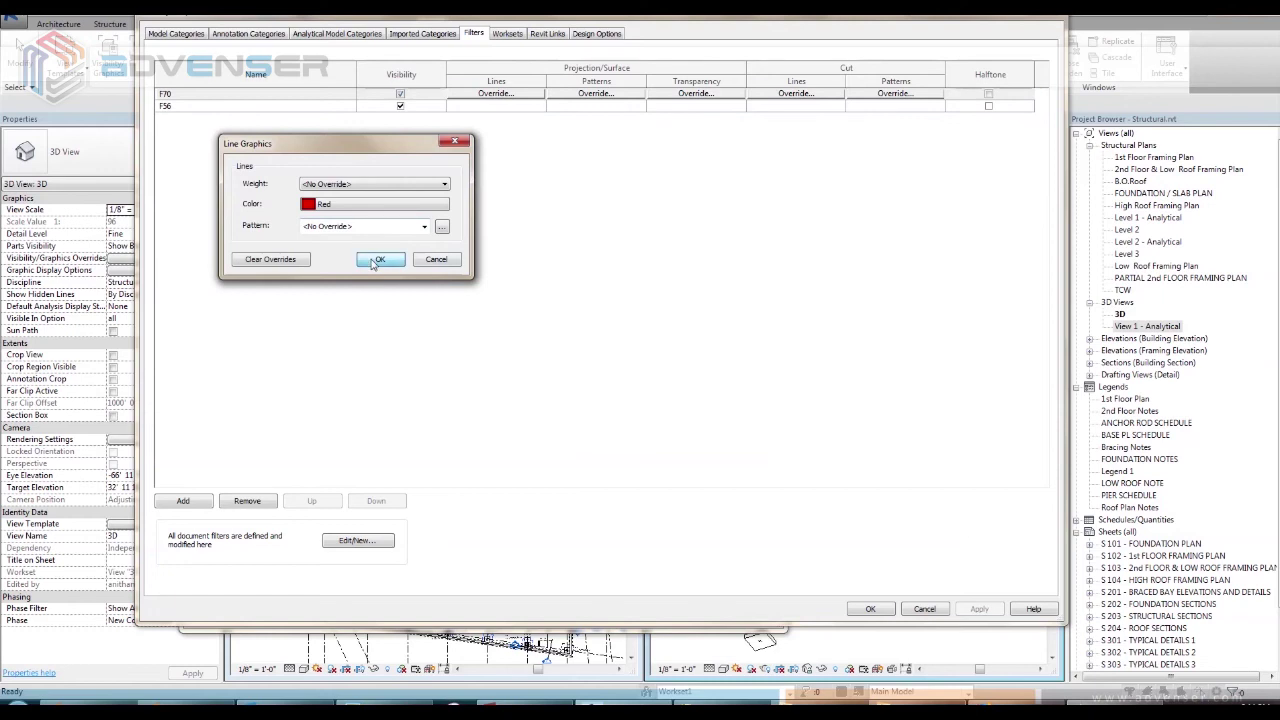
Override the F56 filter's projection line color to Blue and accept the Foundation template's filter overrides.
left_click(495, 106)
left_click(495, 106)
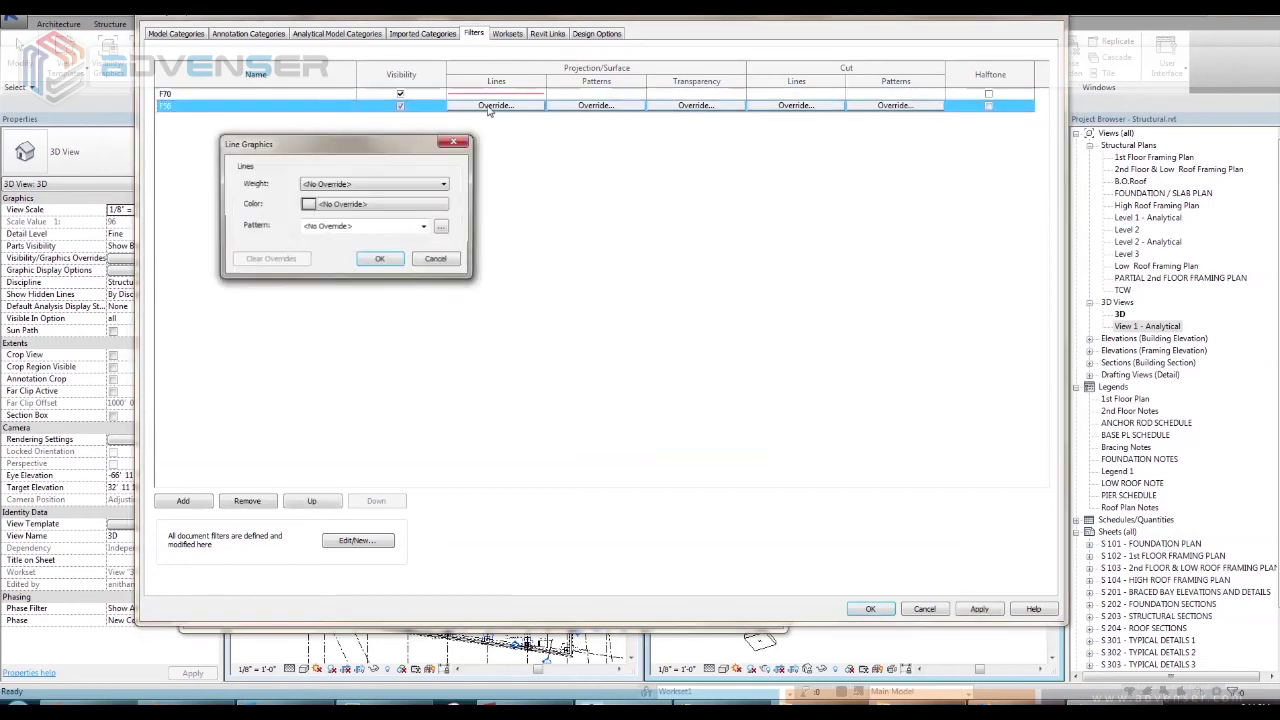
left_click(340, 204)
left_click(258, 187)
left_click(294, 222)
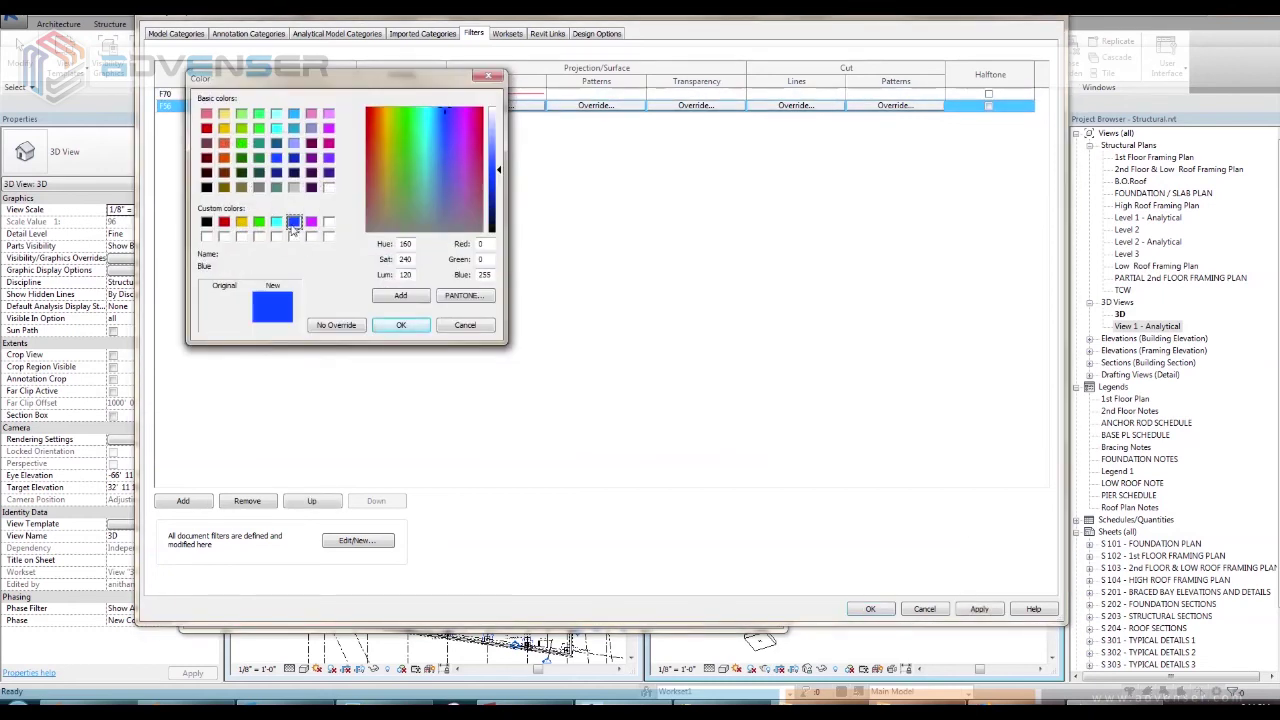
left_click(400, 325)
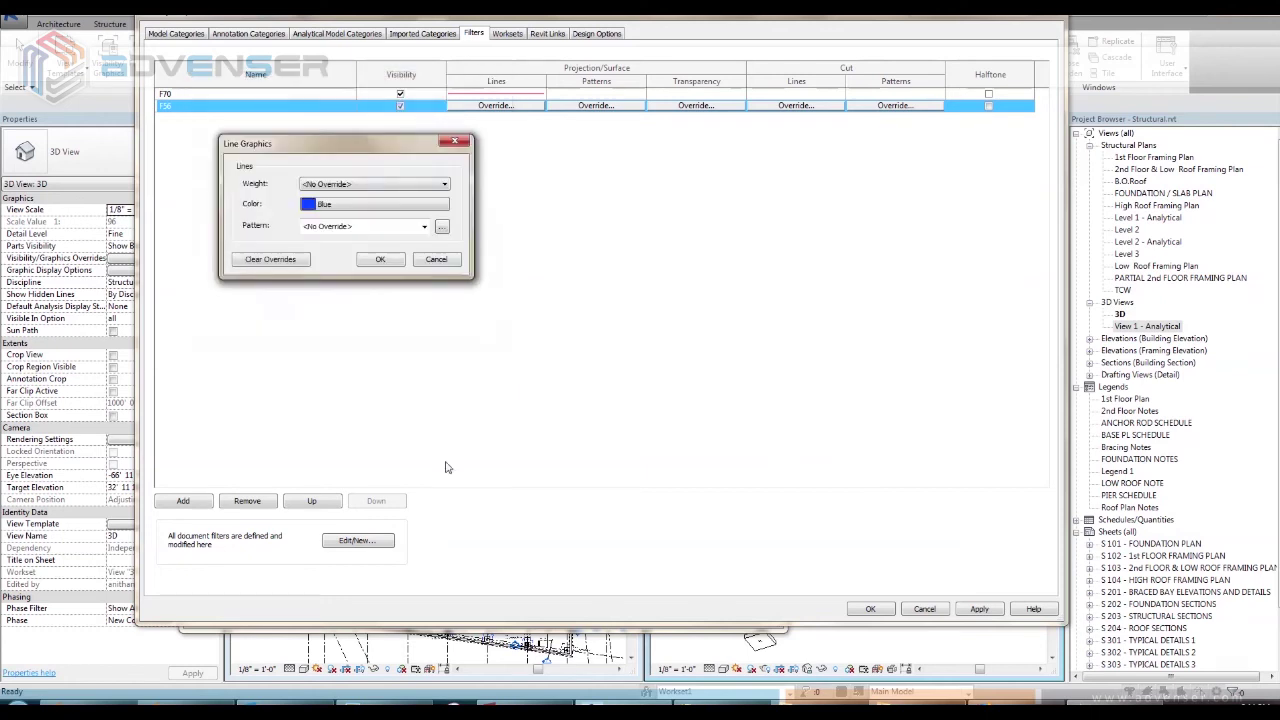
left_click(381, 260)
left_click(871, 609)
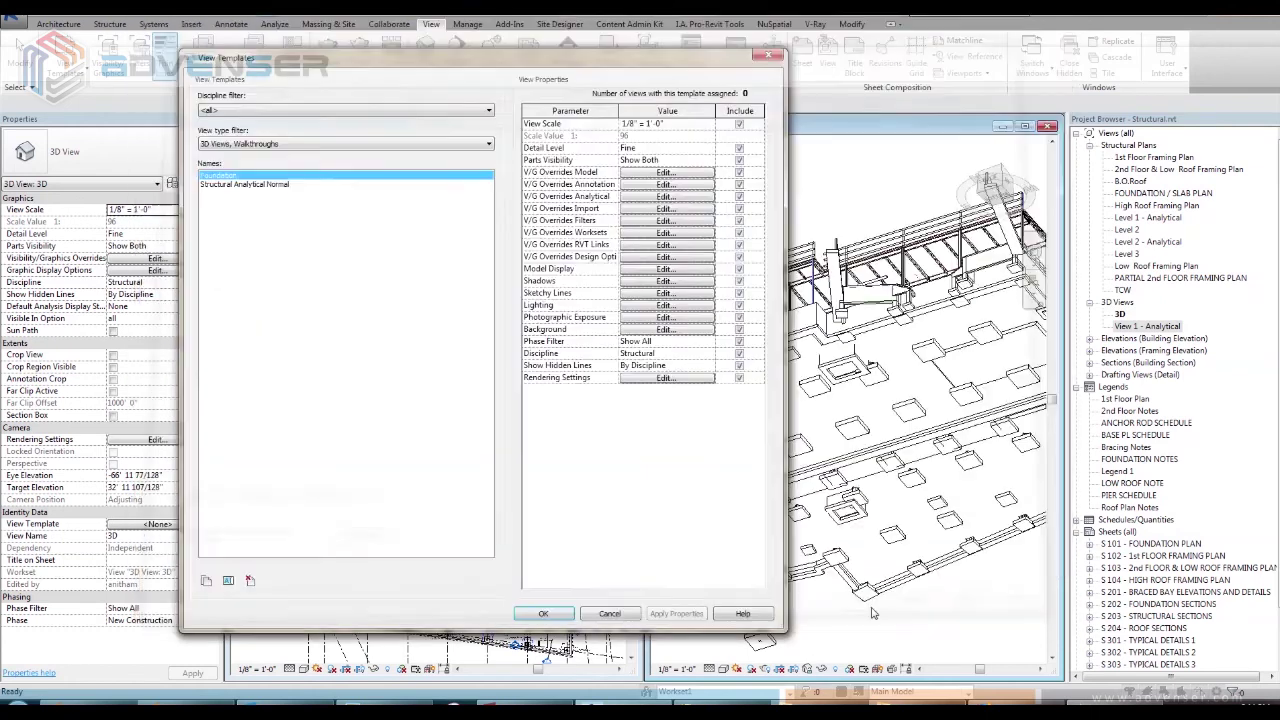
Save the Foundation view template with its edited filter overrides and return to the footings in the 3D view.
left_click(558, 616)
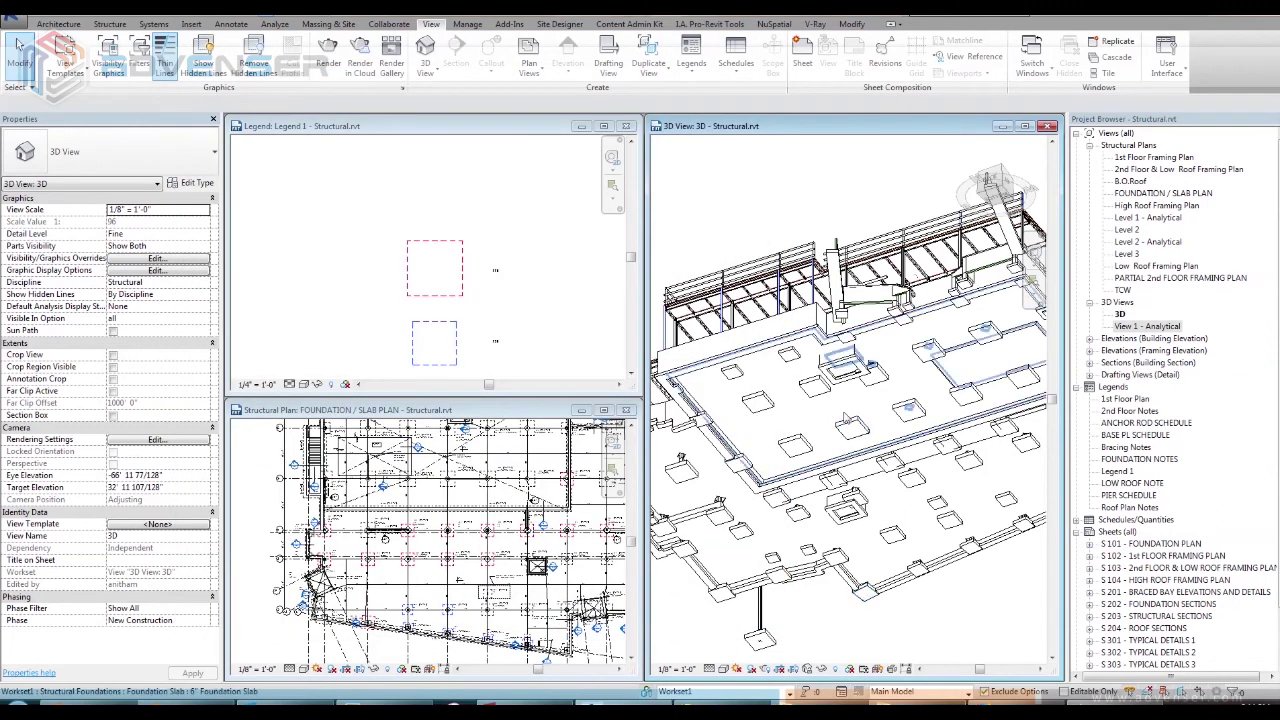
middle_click_drag(870, 560, 825, 393, "shift")
scroll(806, 450, "up", 3)
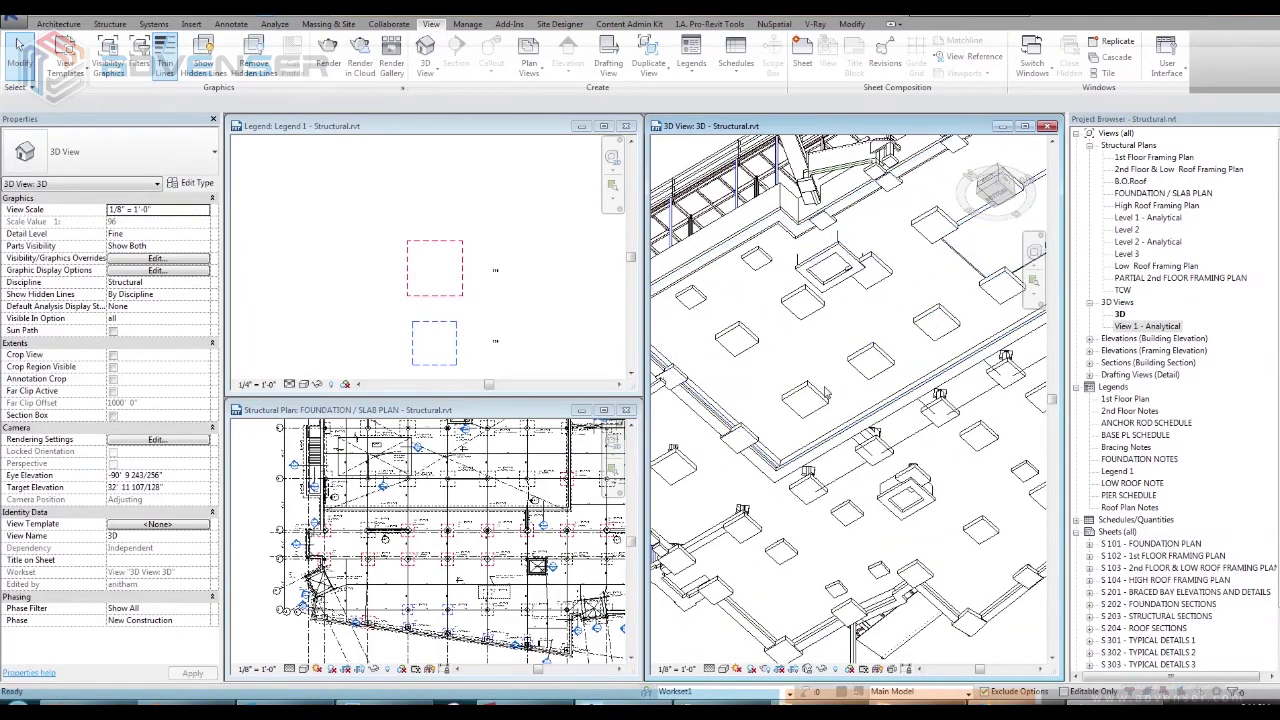
key("v")
key("v")
key("Escape")
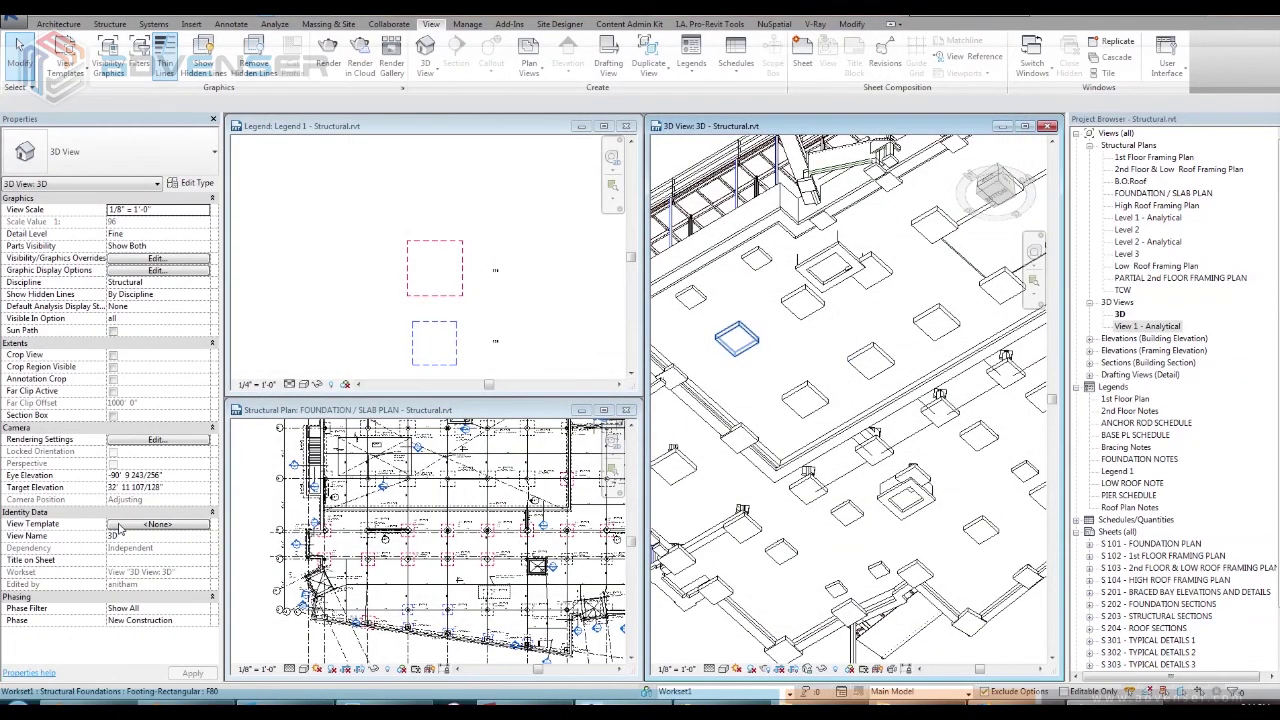
Assign the Foundation view template to the 3D view so its footing color filters take effect.
left_click(119, 527)
left_click(224, 184)
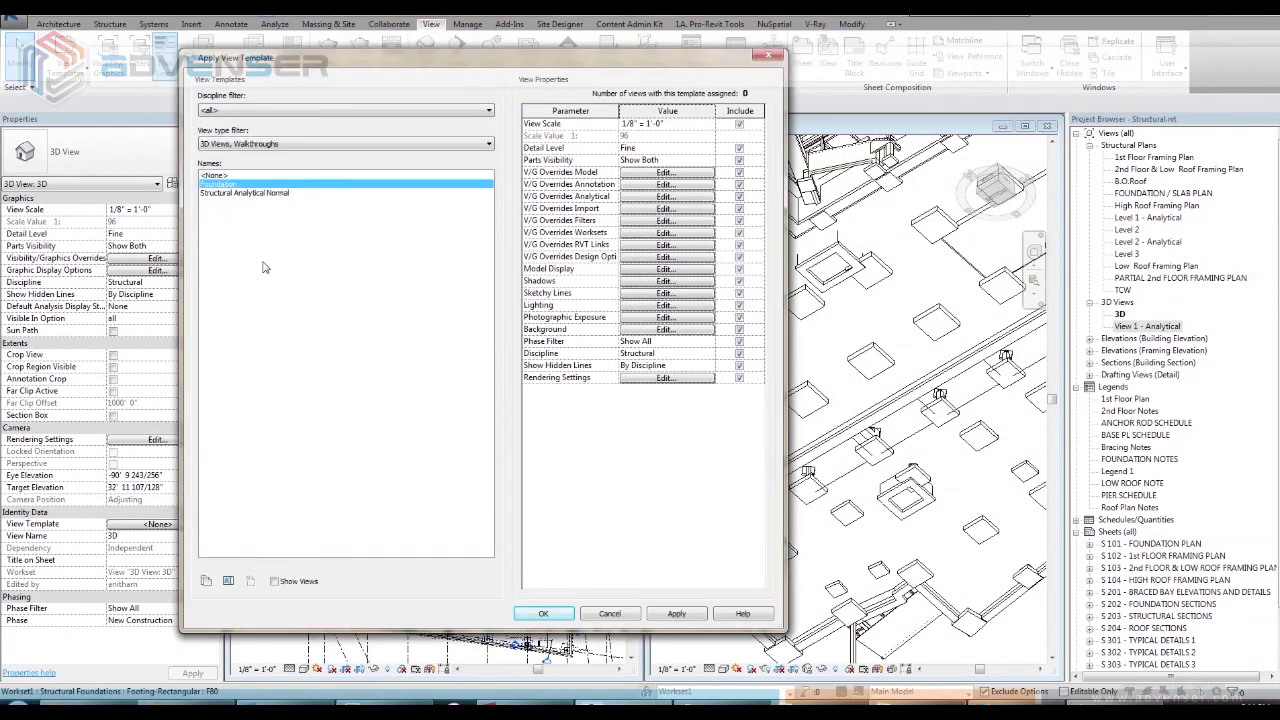
left_click(545, 614)
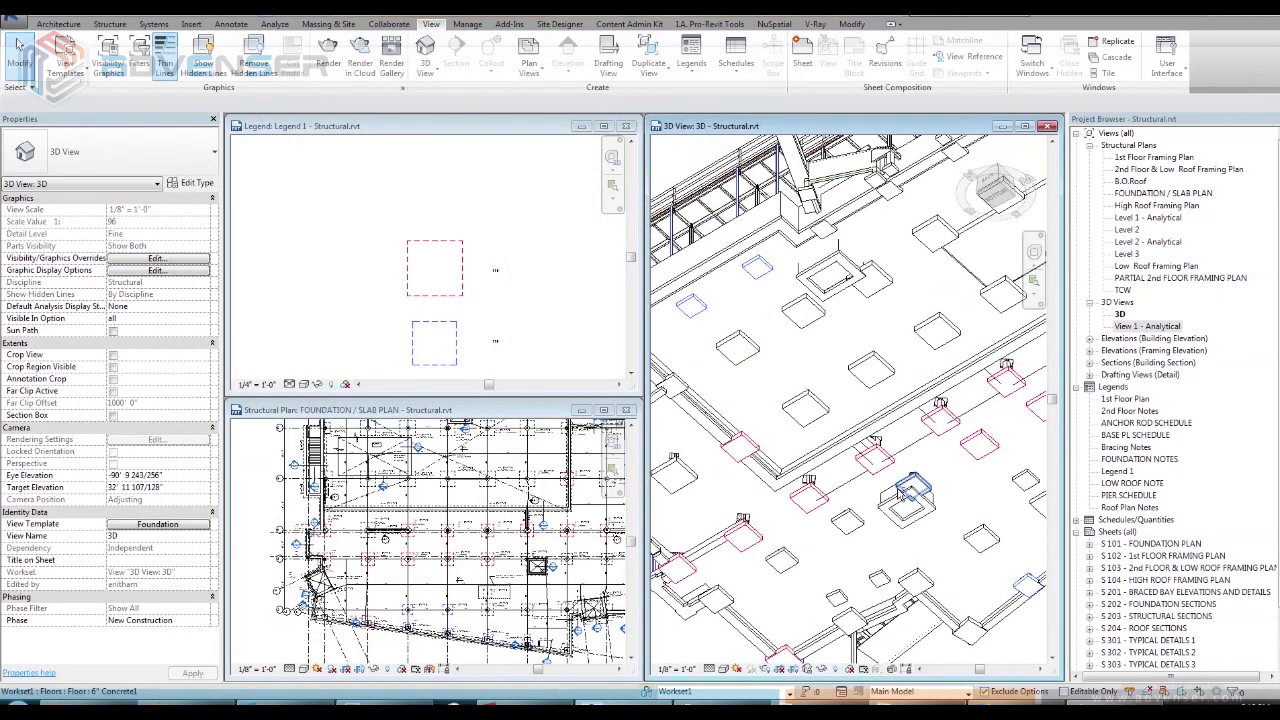
middle_click_drag(820, 440, 849, 445, "shift")
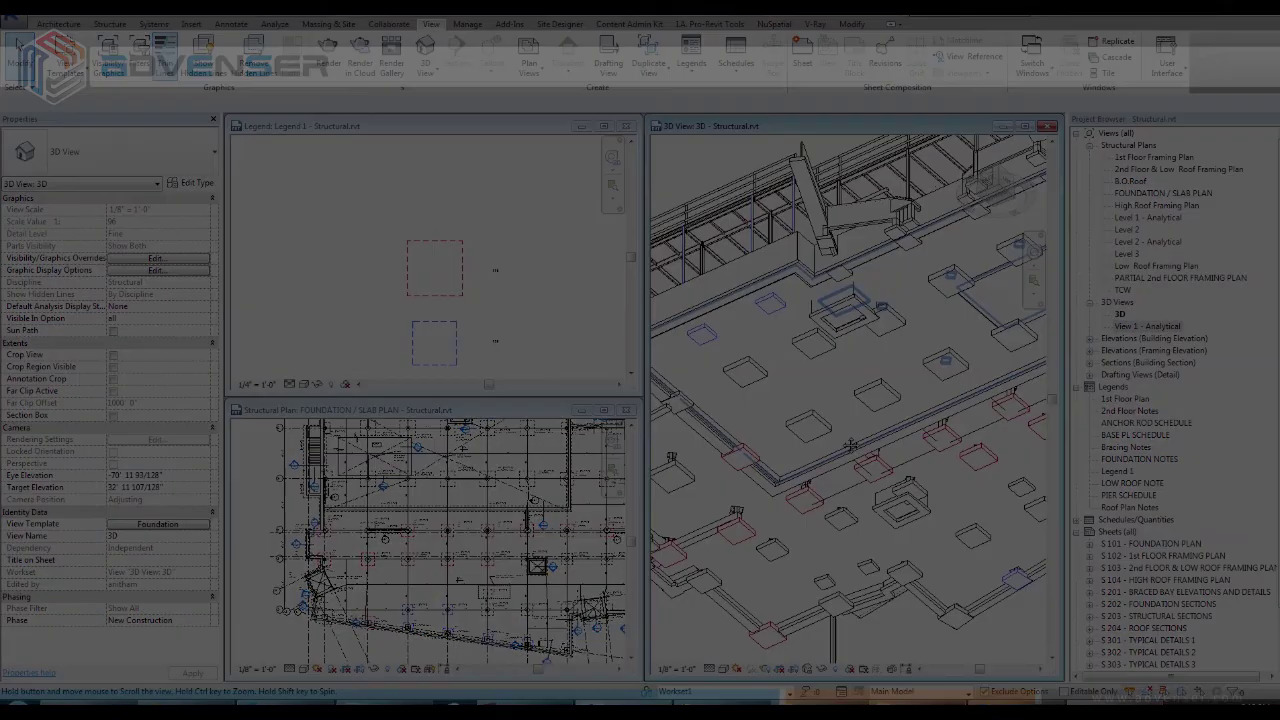